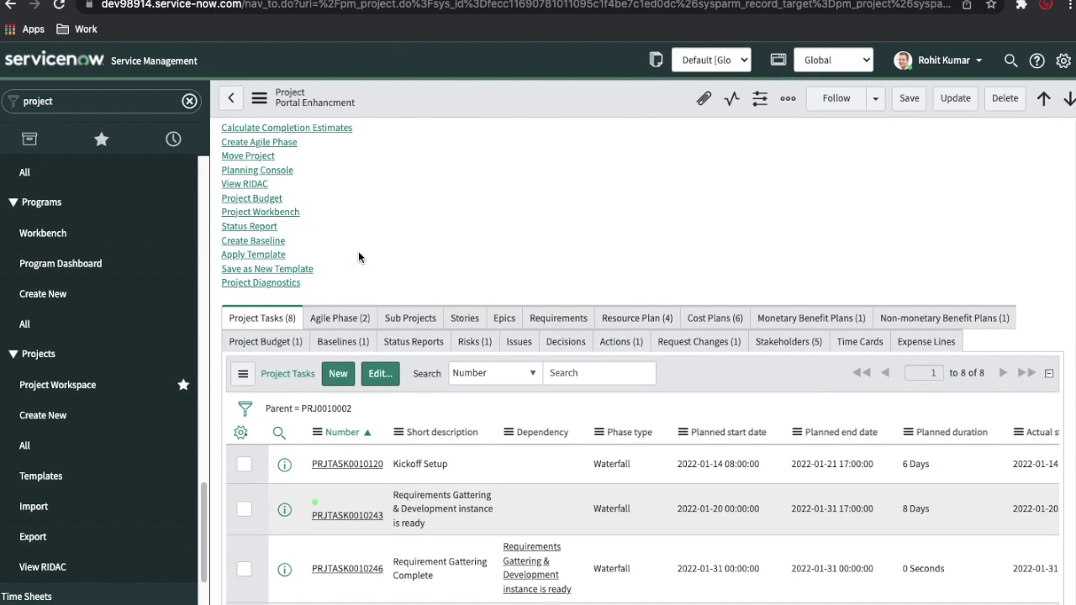
- Open the Development Phase task from the project's task list and review its details and related records
scroll(367, 257, "down", 2)
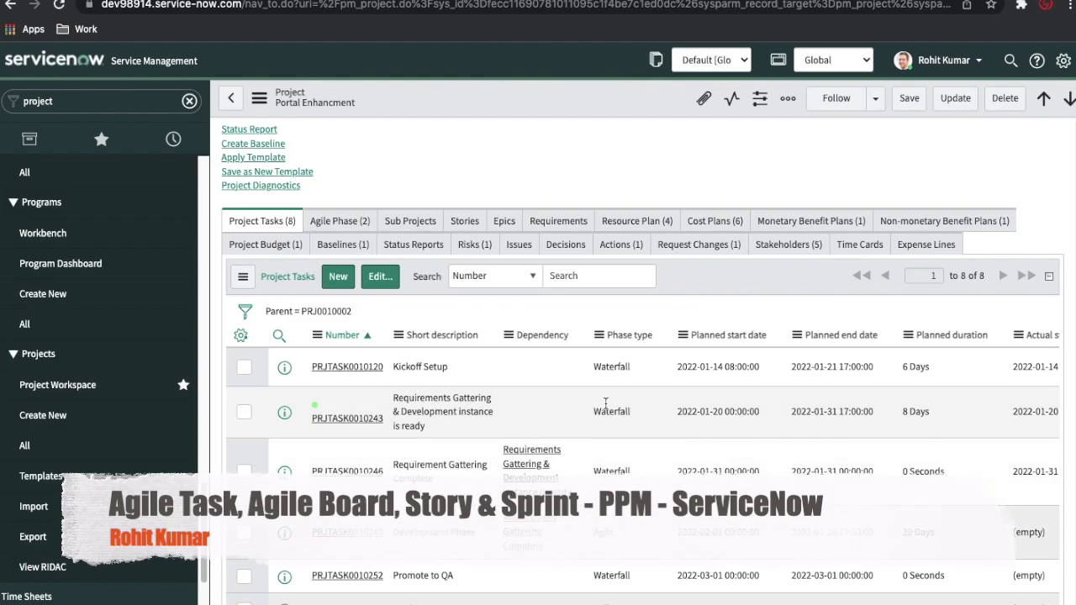
scroll(598, 453, "down", 1)
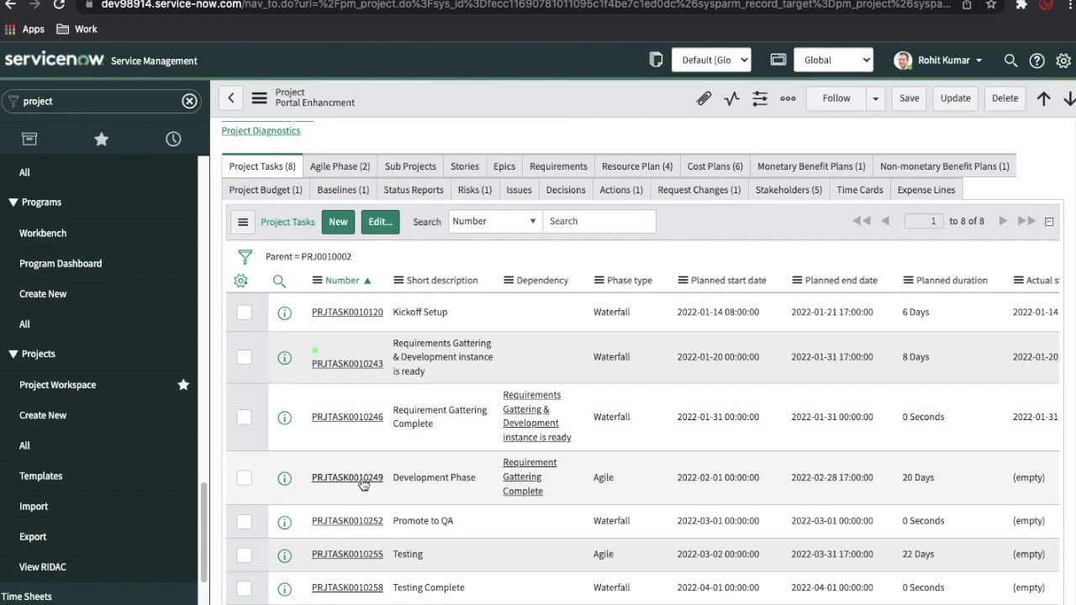
left_click(361, 478)
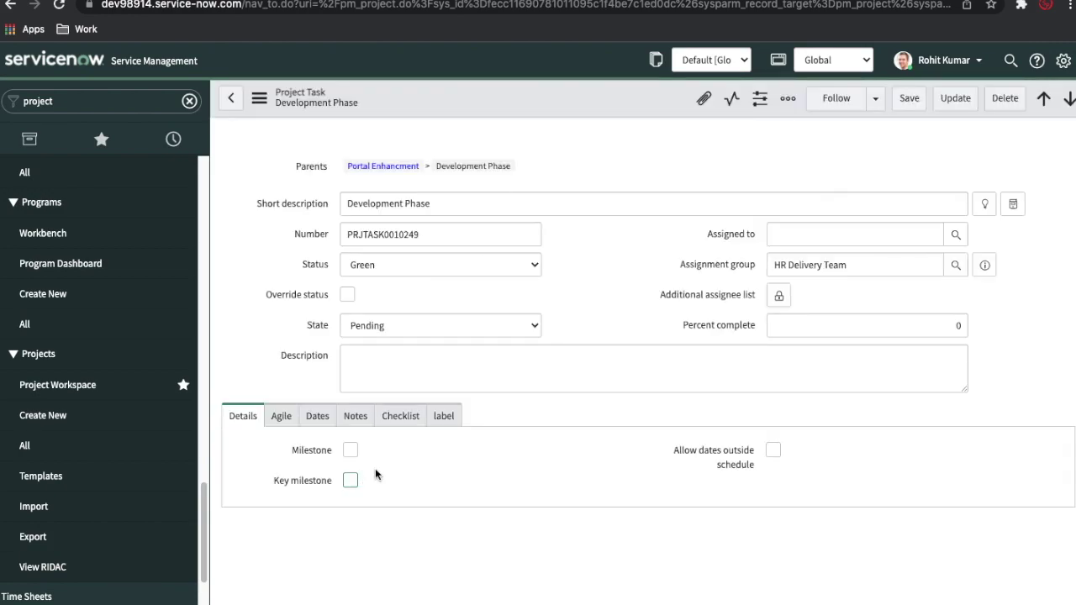
scroll(543, 451, "down", 2)
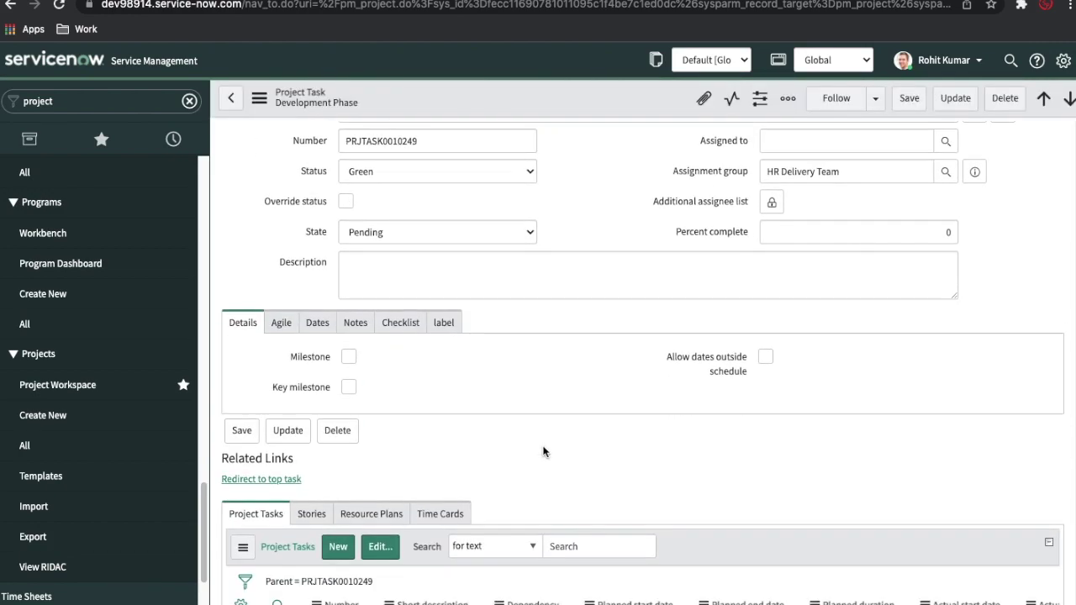
scroll(543, 450, "down", 2)
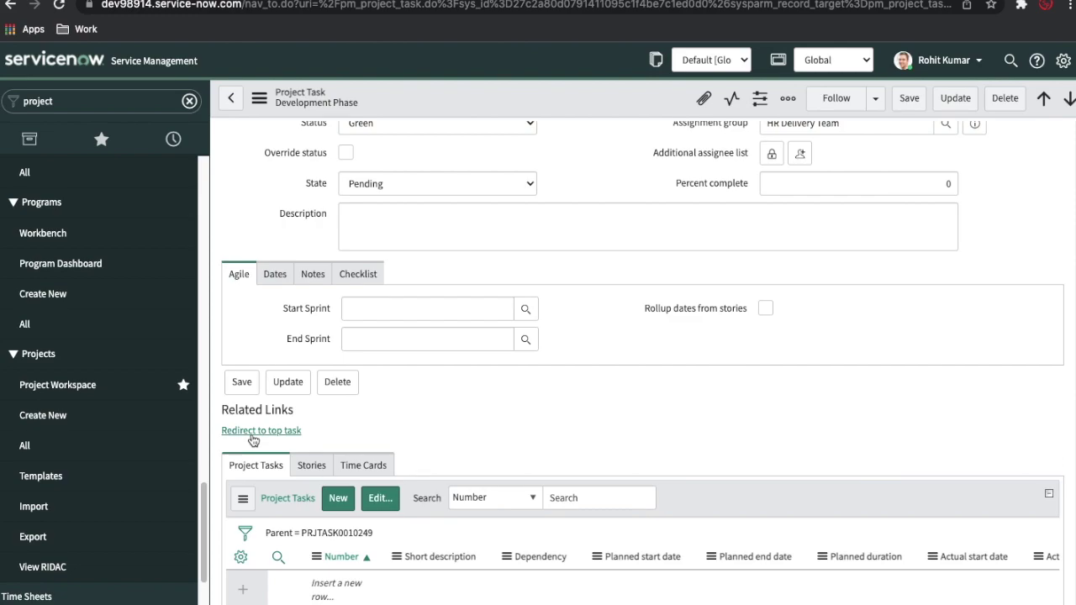
- Go to the top-level Portal Enhancment project and open its Agile Planning and Tracking board
left_click(252, 434)
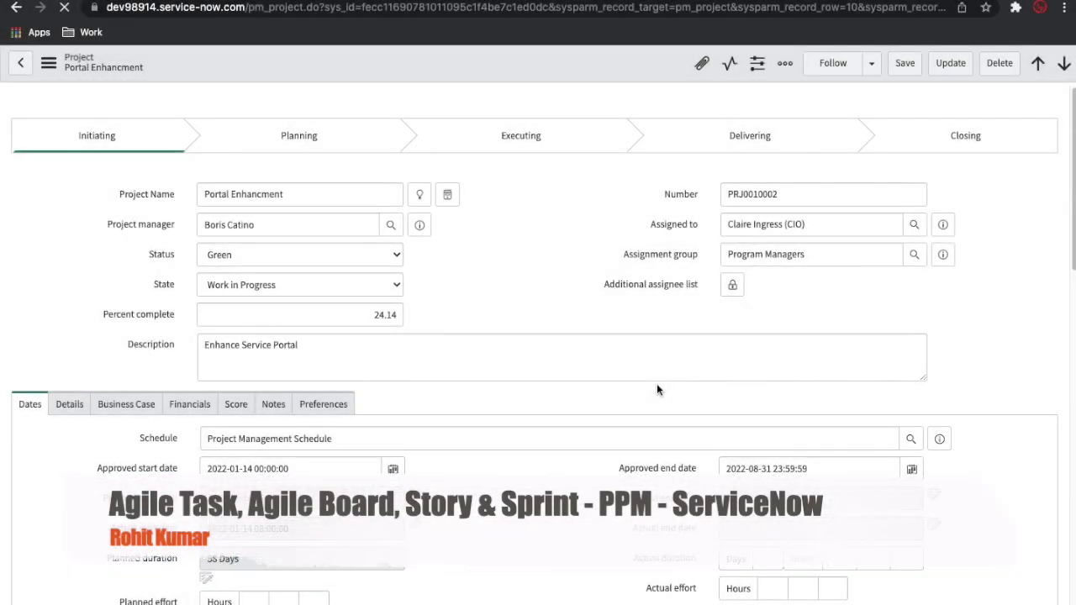
scroll(657, 384, "down", 4)
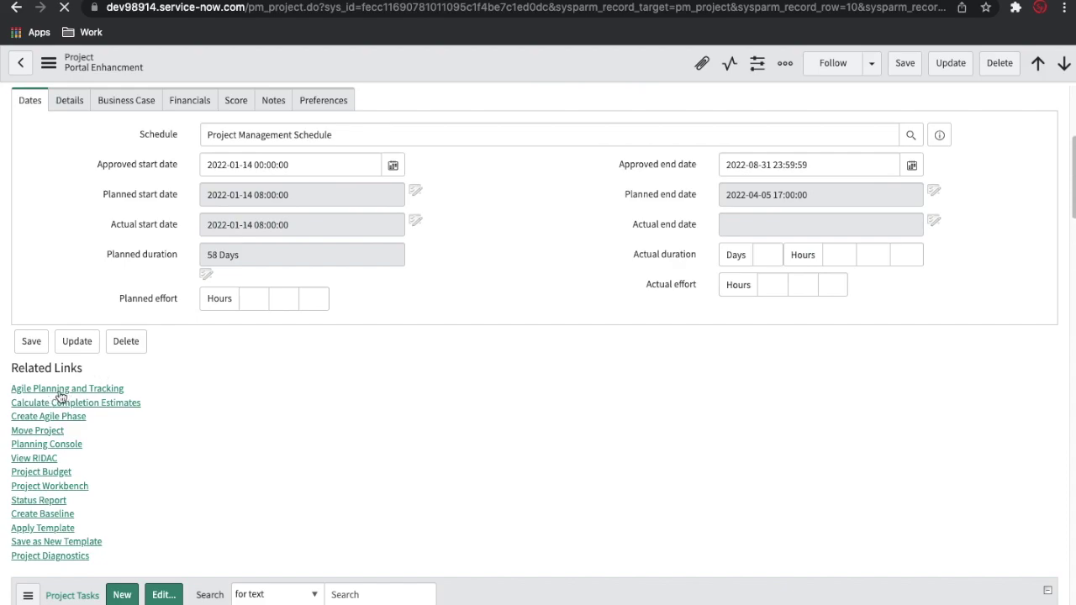
scroll(61, 396, "down", 2)
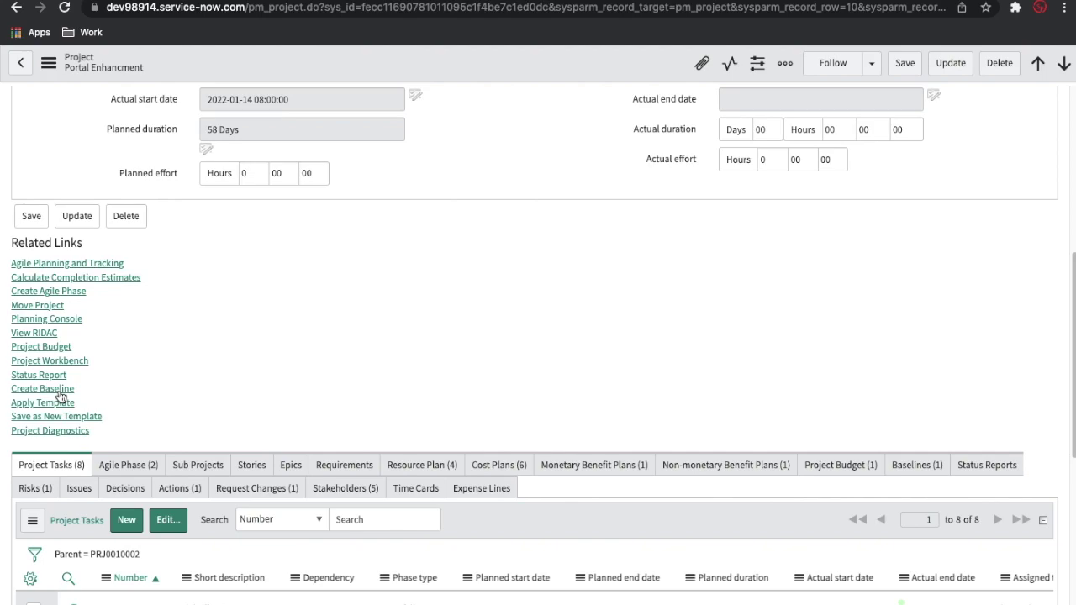
left_click(98, 266)
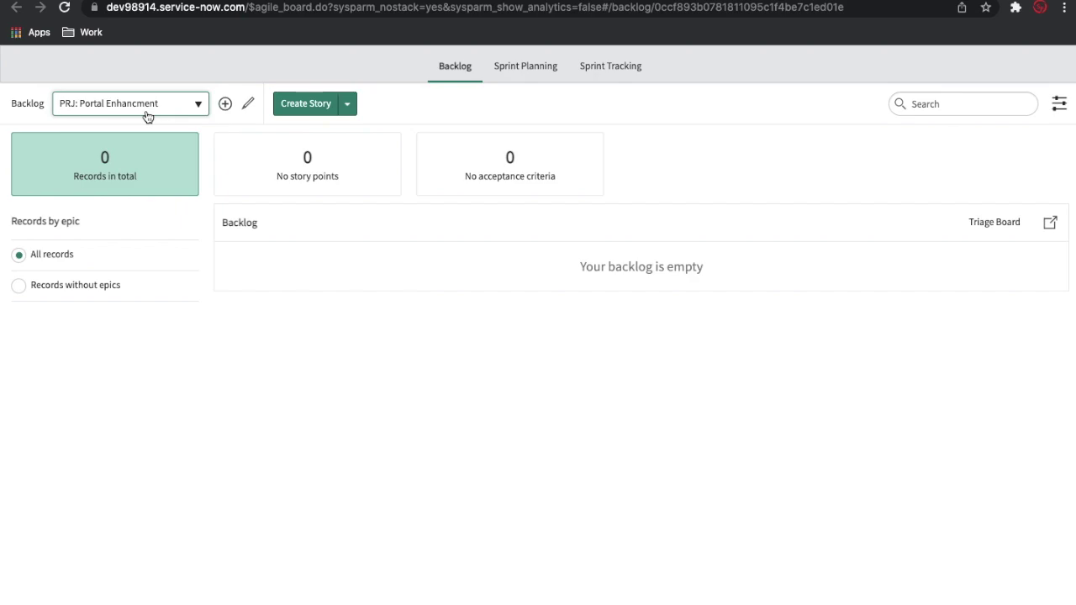
- Check the backlog's additional creation options, view Sprint Planning and Sprint Tracking, and return to the backlog
left_click(348, 108)
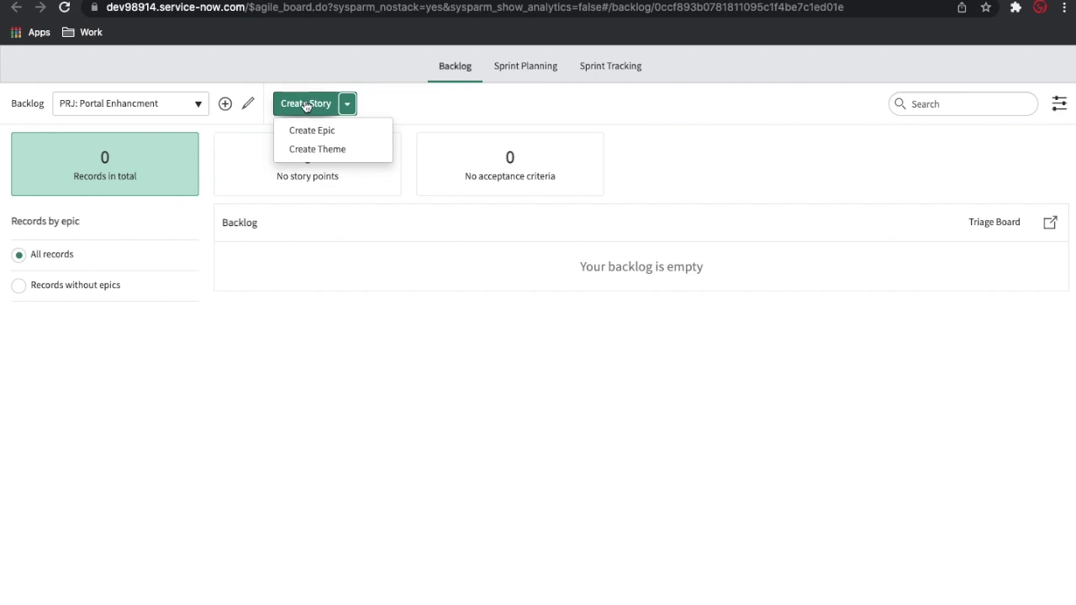
left_click(538, 74)
left_click(631, 66)
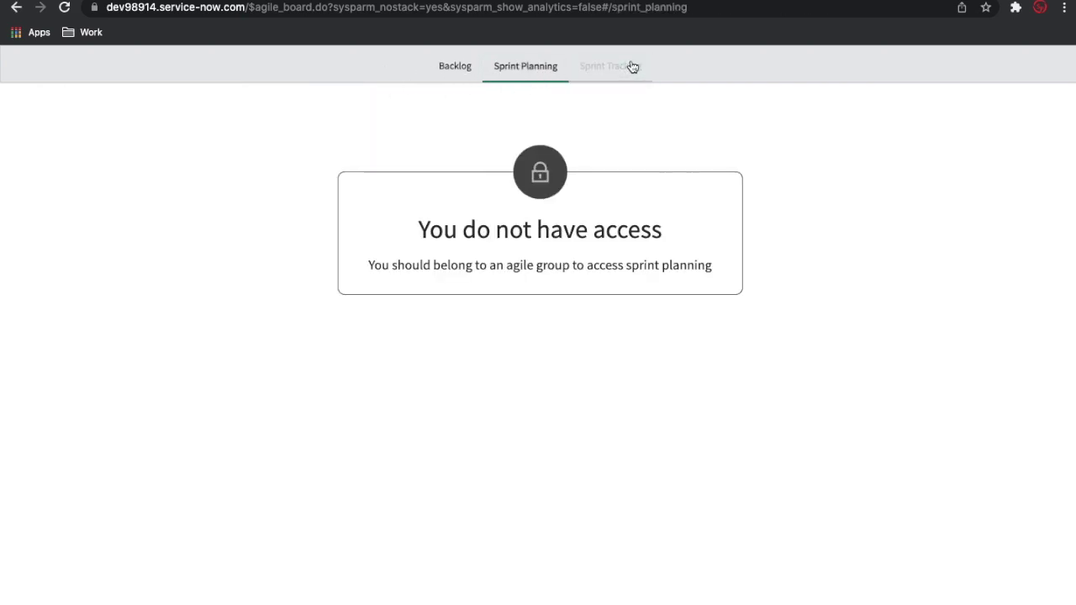
left_click(509, 73)
left_click(463, 73)
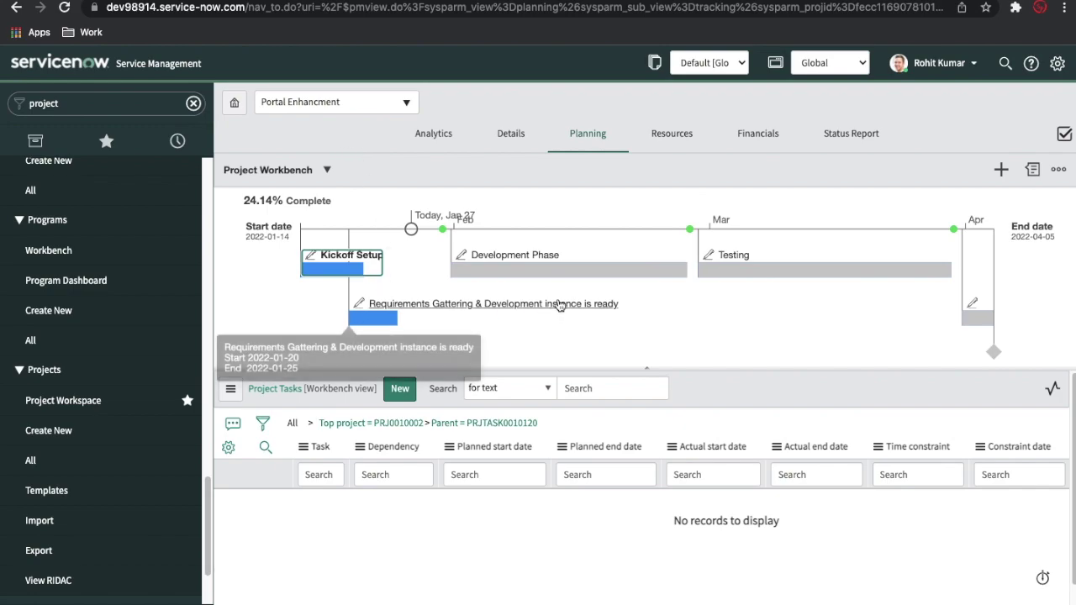
- In the Project Workbench, show the Development Phase as a visual task board and open Manage Stories
left_click(1059, 169)
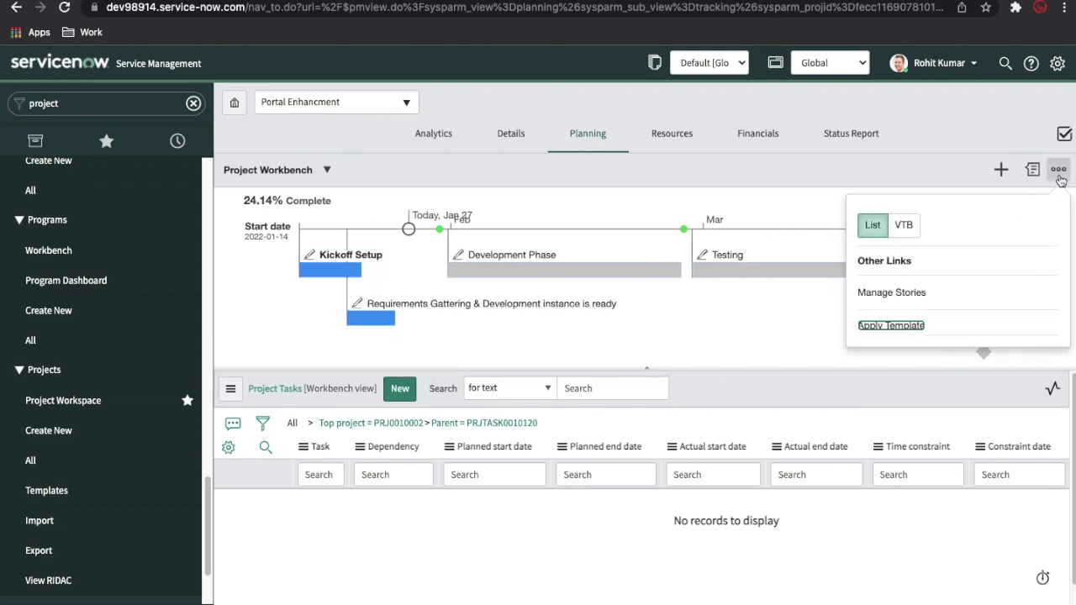
left_click(915, 226)
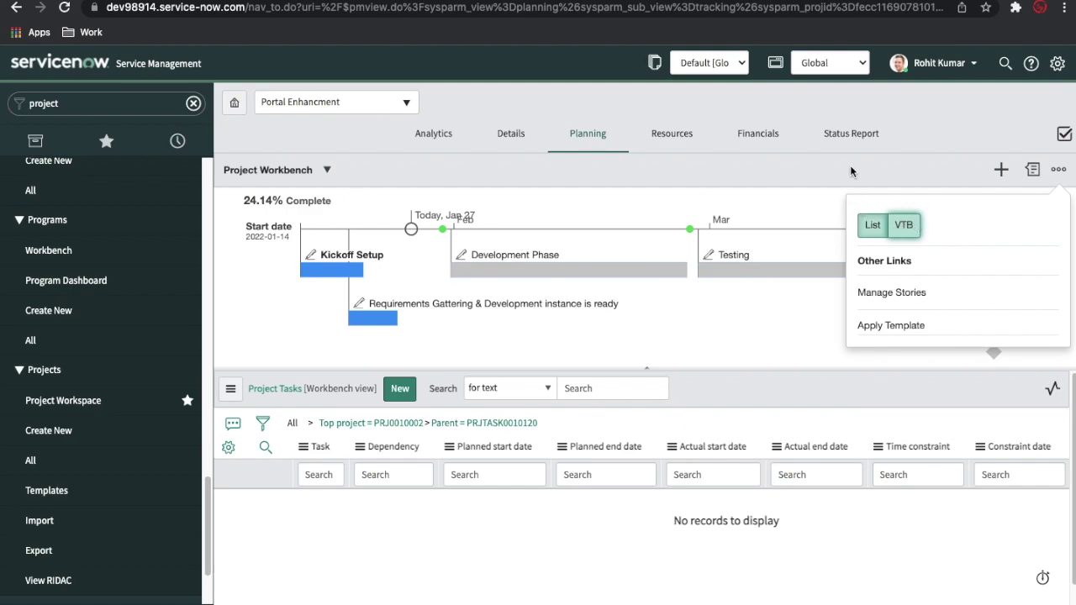
left_click(504, 262)
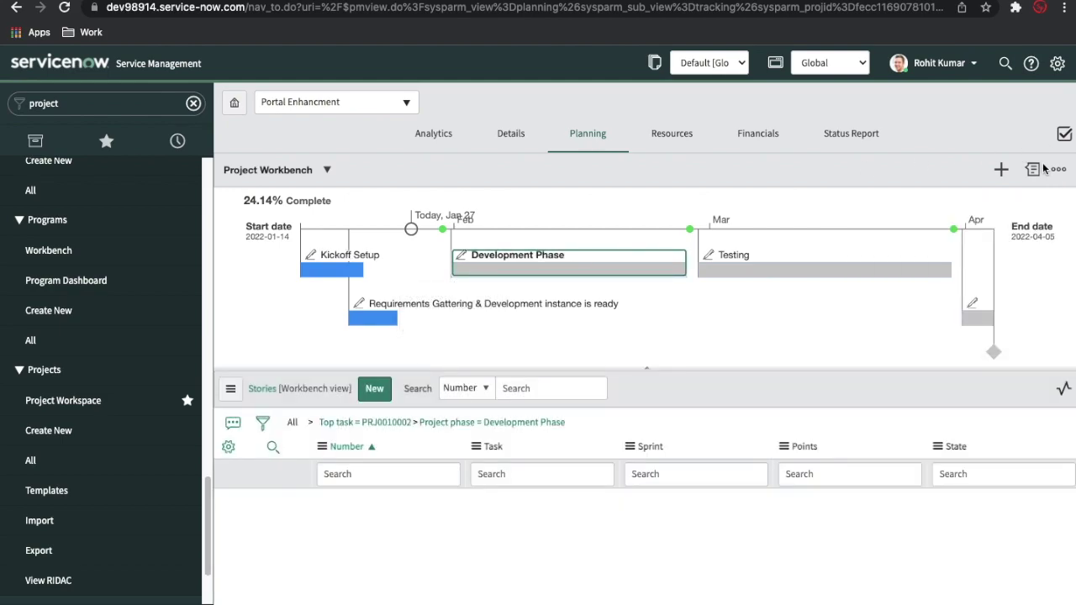
left_click(1058, 169)
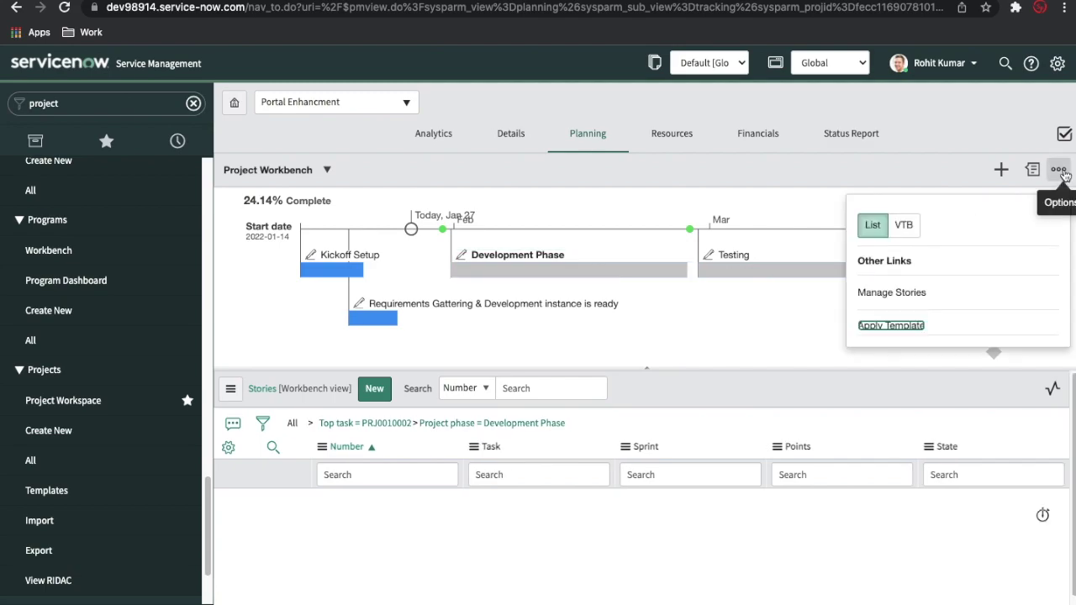
left_click(904, 227)
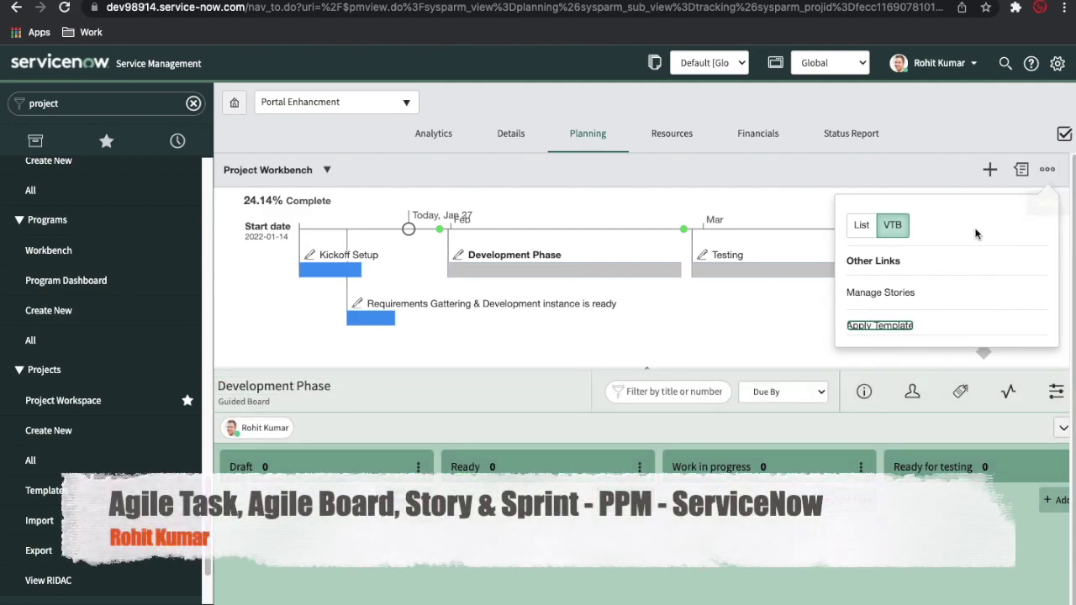
left_click(894, 297)
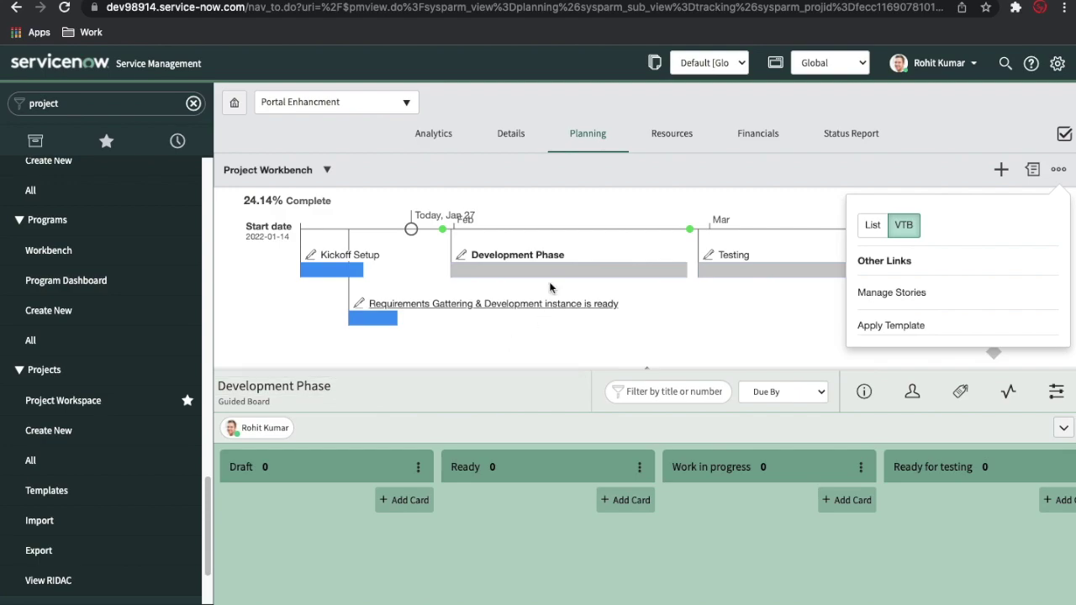
- Open a blank story from the Development Phase board's Draft lane, examine its project and phase fields, and discard it
mouse_move(556, 276)
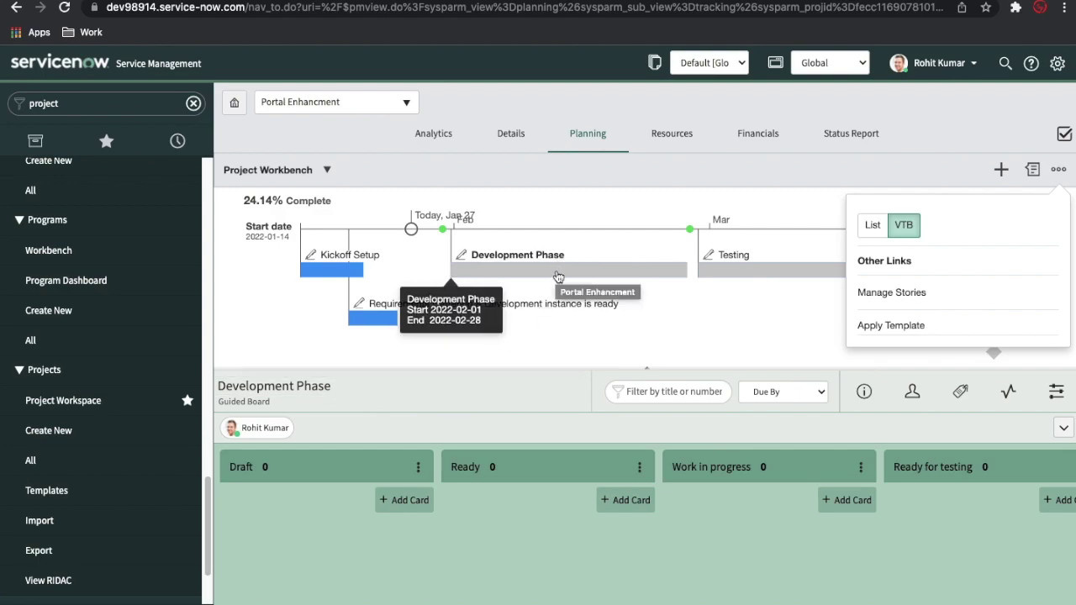
left_click(412, 503)
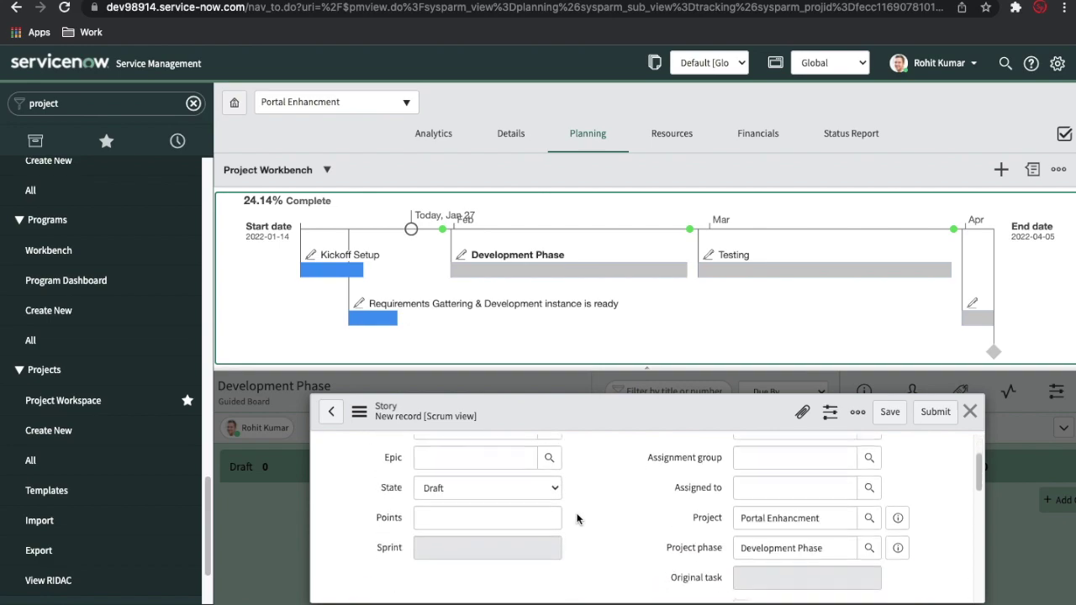
scroll(662, 522, "down", 1)
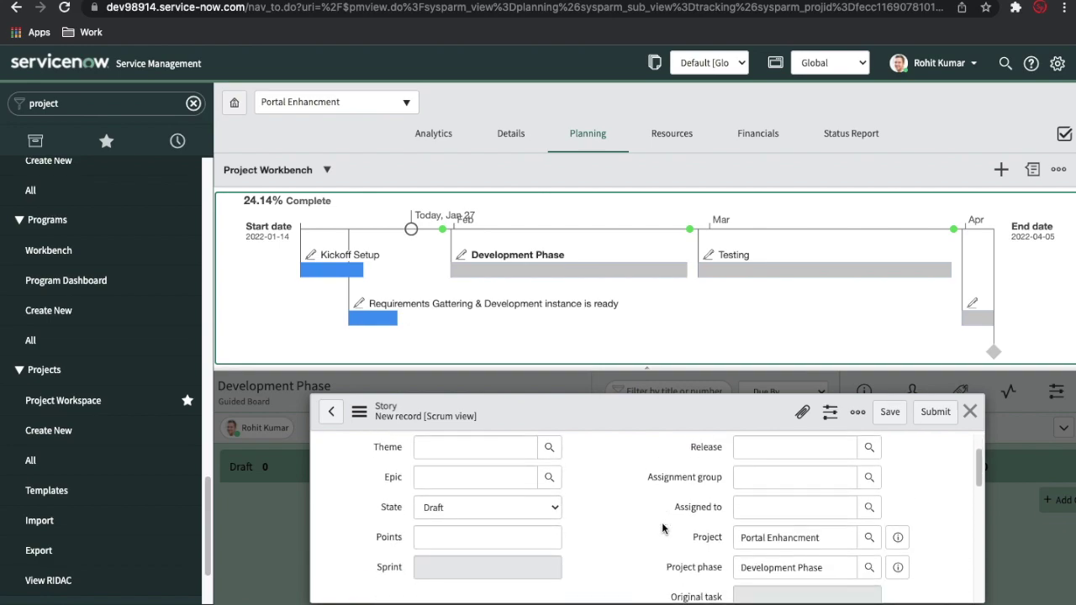
scroll(661, 522, "up", 2)
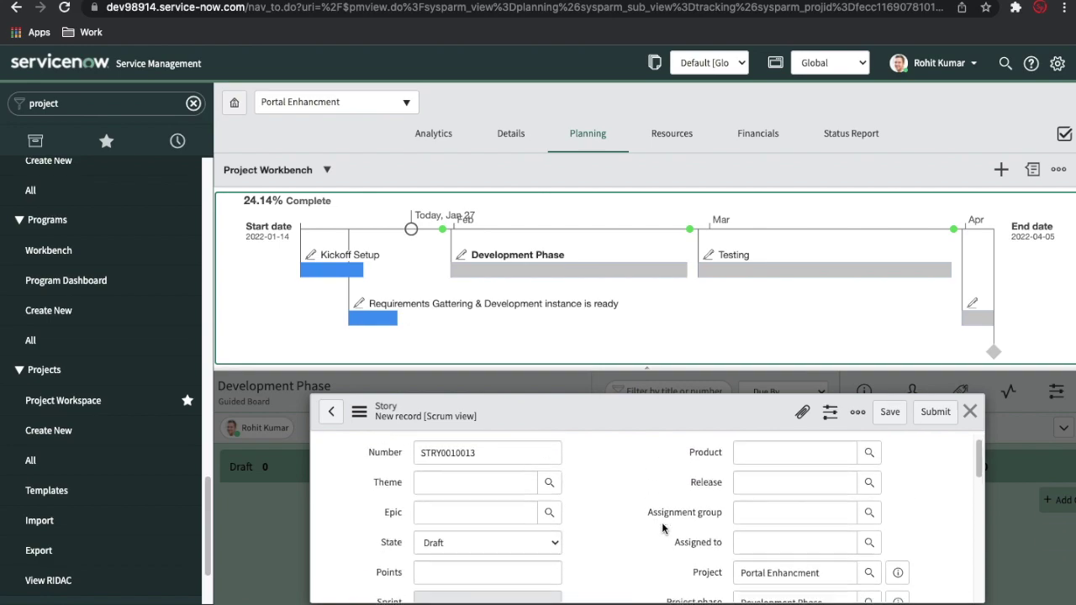
scroll(662, 522, "down", 3)
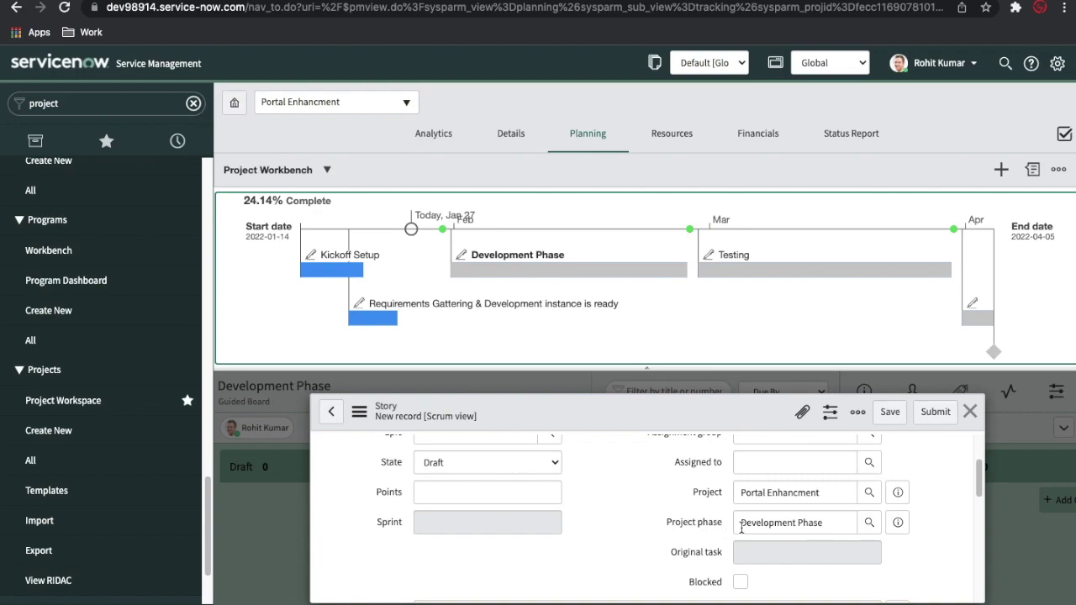
mouse_move(569, 273)
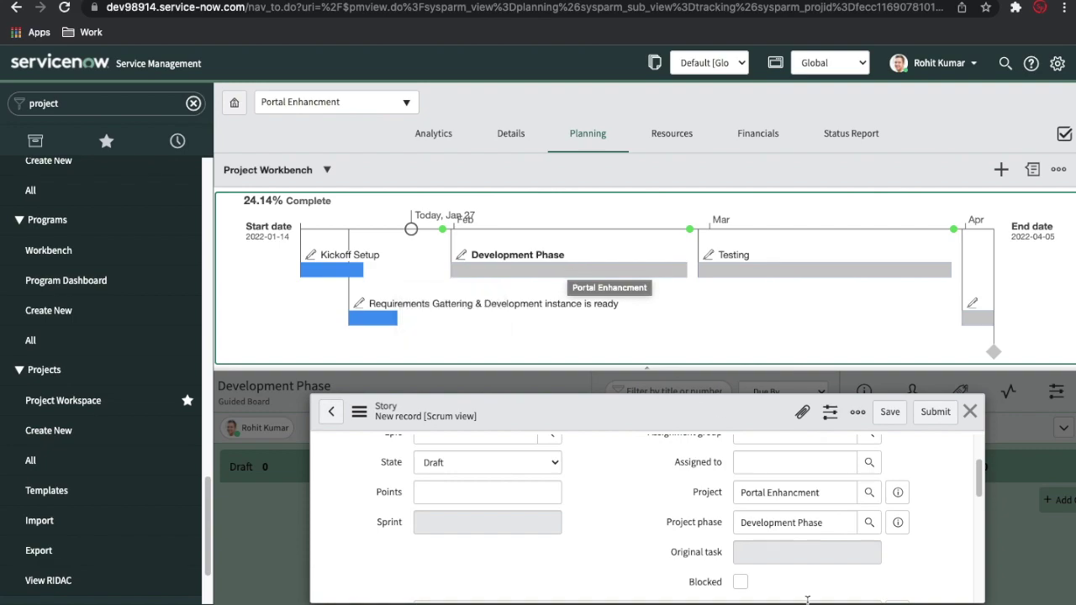
left_click(971, 412)
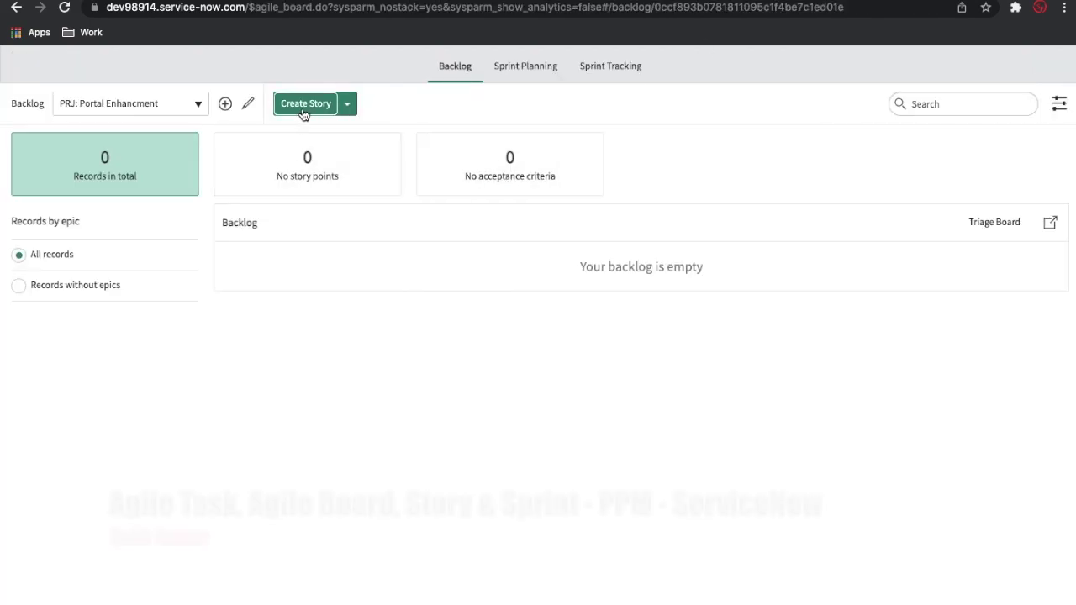
- Create the story "Form setup for incident" in the Portal Enhancment backlog with Development Phase as its project phase
left_click(302, 108)
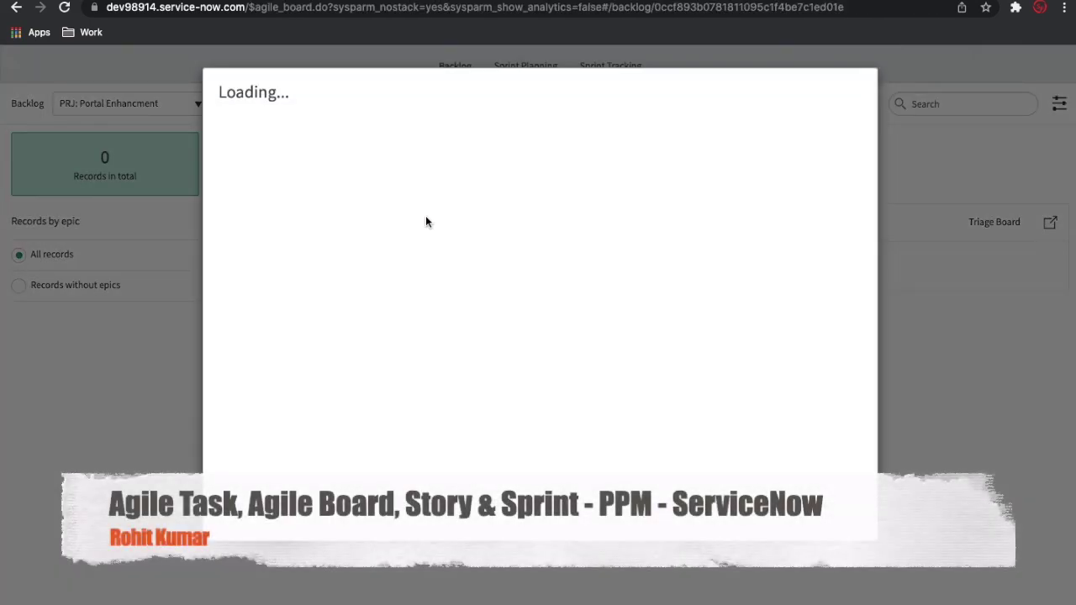
left_click(660, 302)
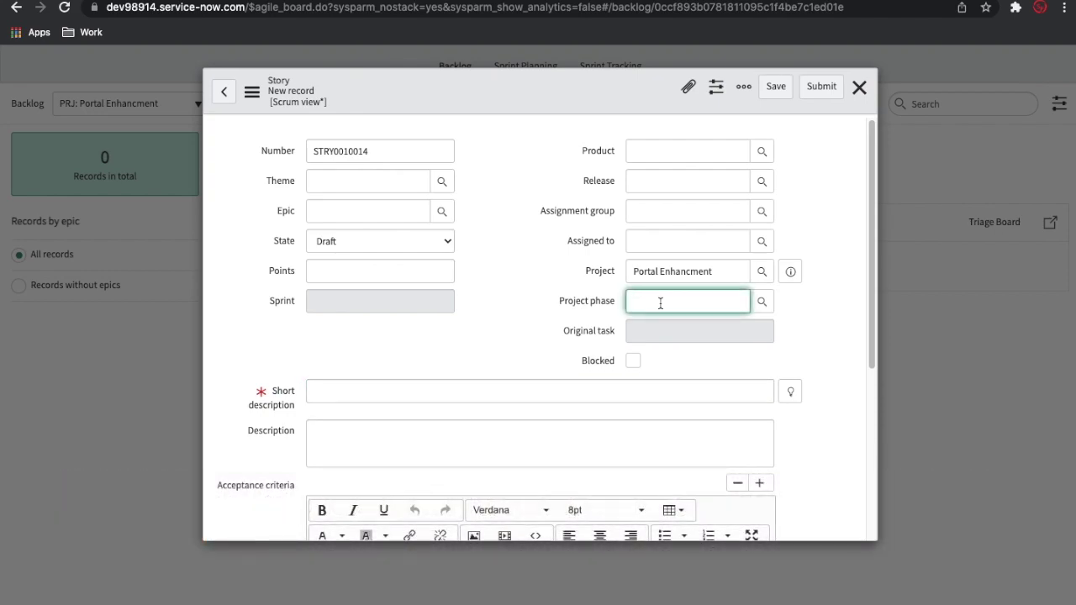
left_click(759, 308)
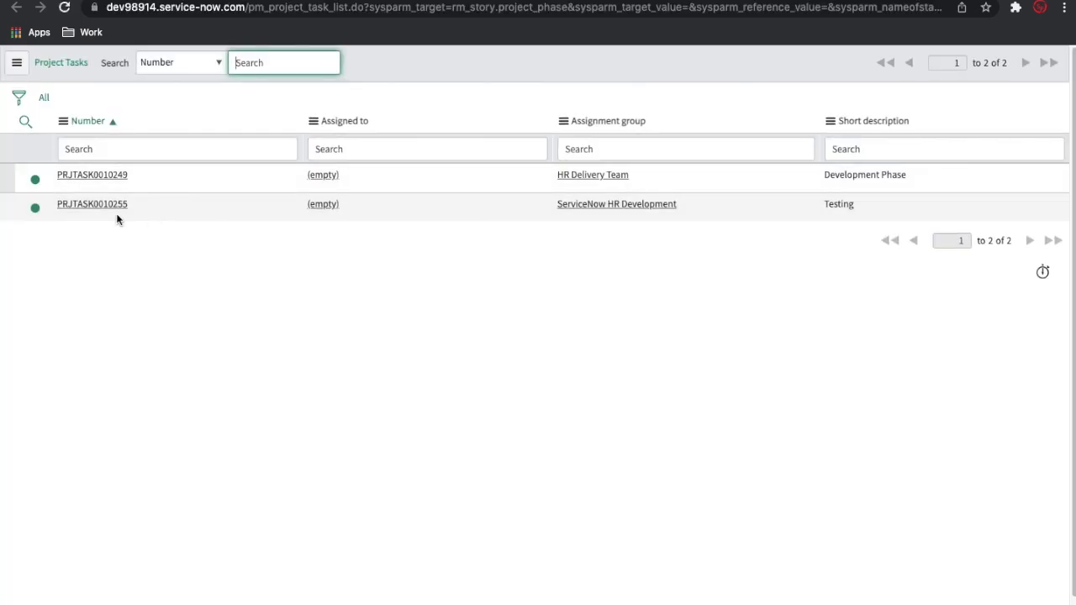
left_click(80, 174)
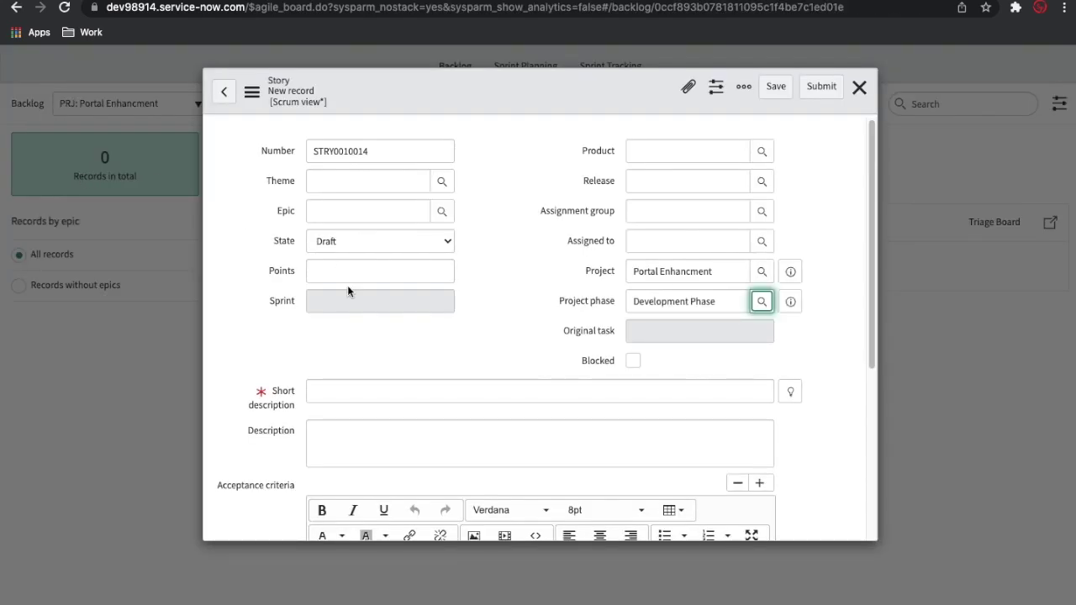
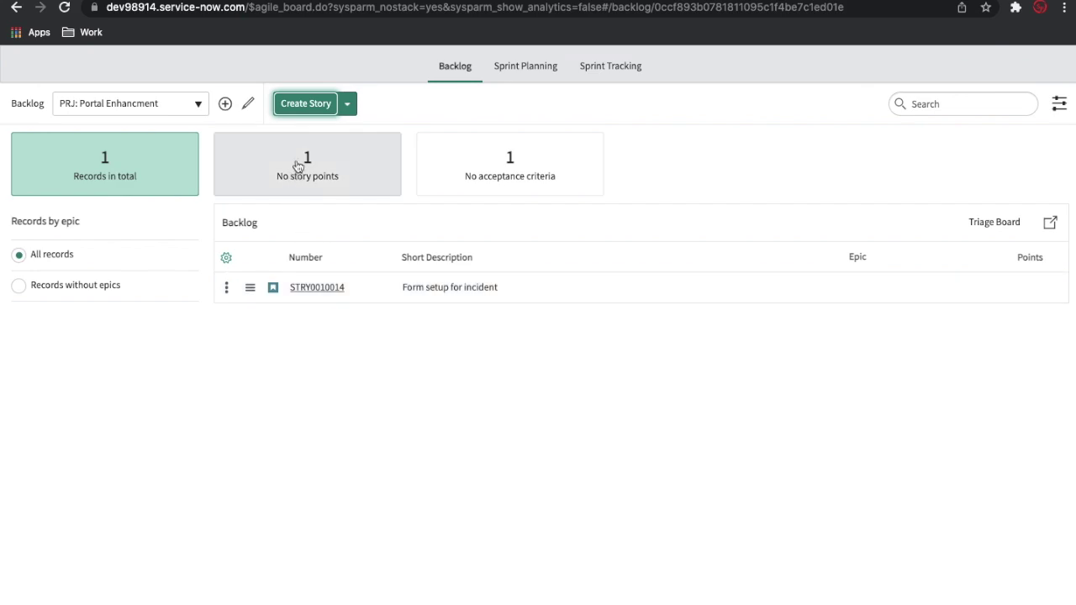
- Create a second backlog story with the short description "Create ACL on Incident" and submit it
left_click(305, 111)
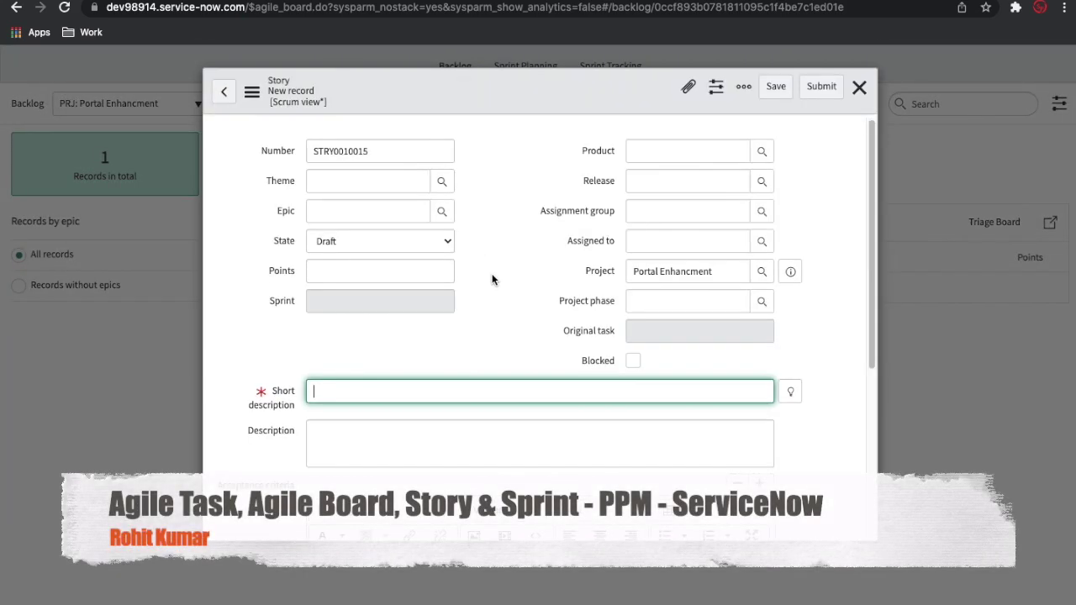
type("Create ACL on Incident")
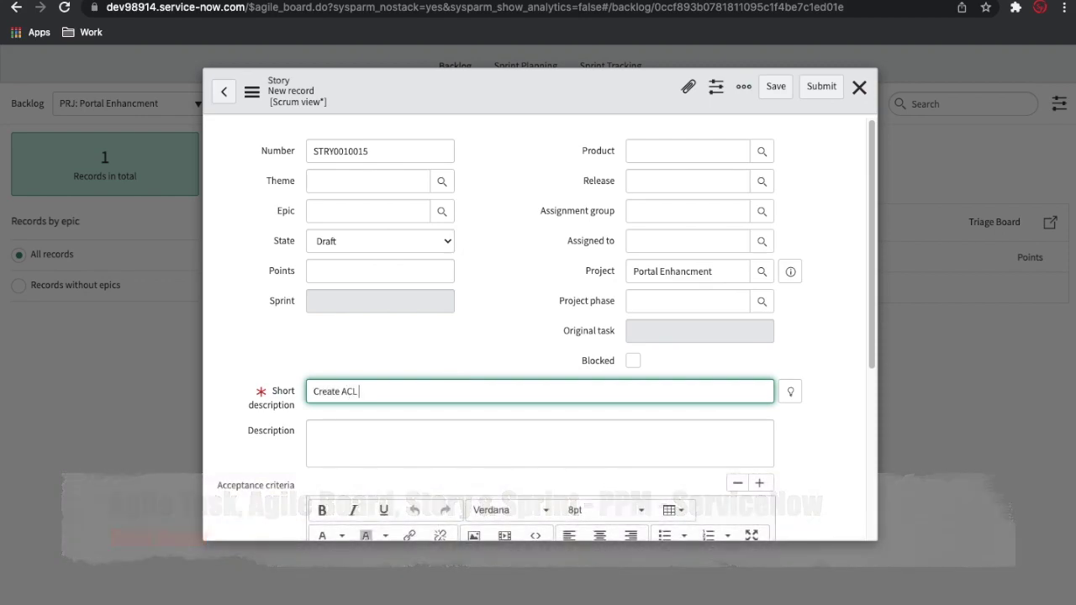
left_click(820, 88)
- Return to the Portal Enhancment project record and display its related stories
left_click(311, 320)
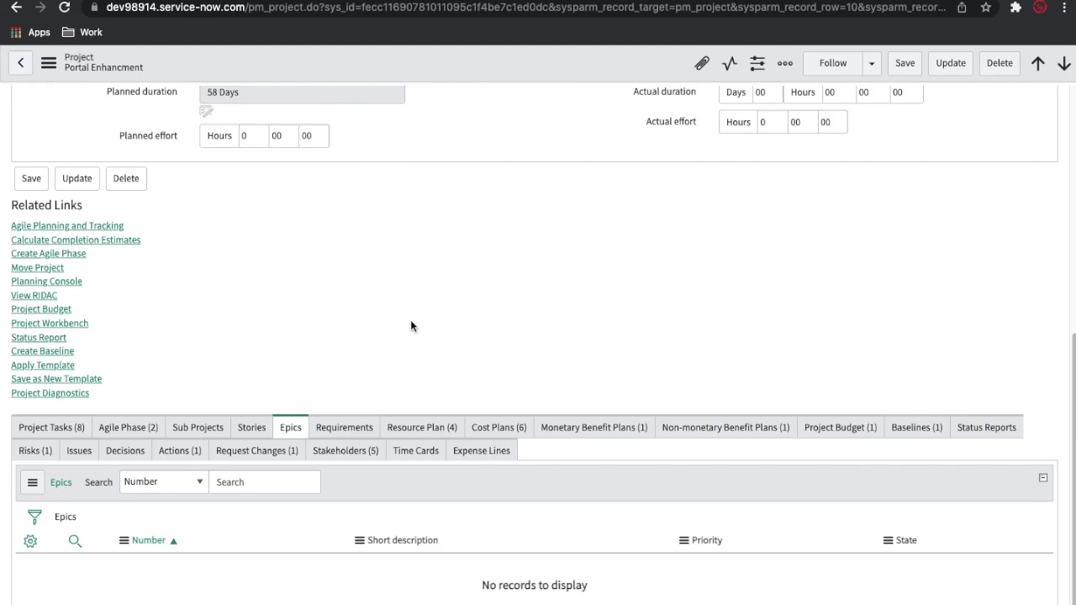
scroll(410, 325, "up", 10)
scroll(410, 325, "down", 4)
scroll(410, 326, "down", 4)
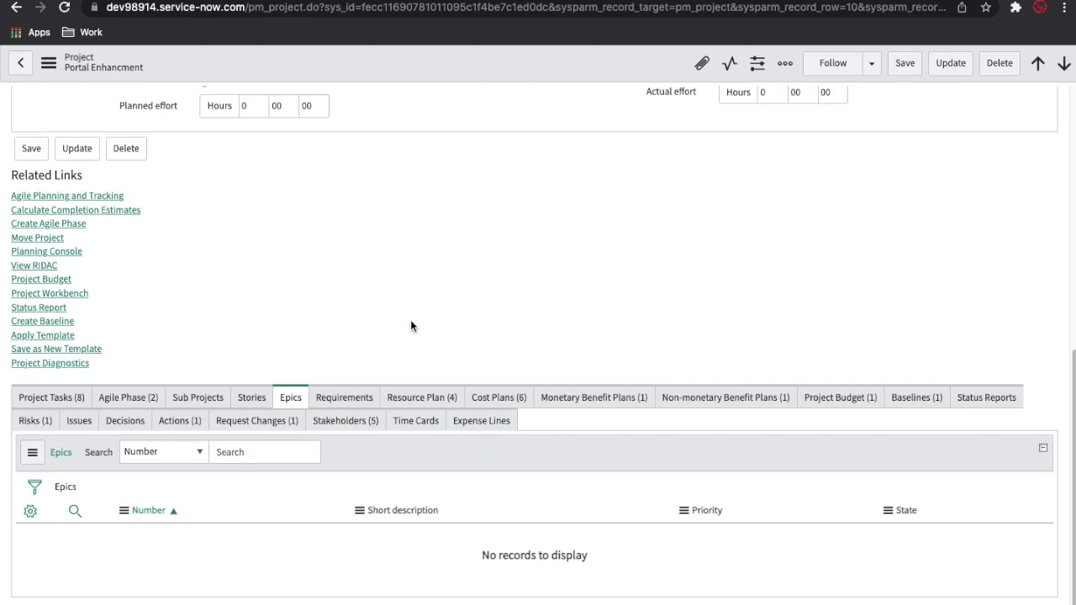
left_click(243, 402)
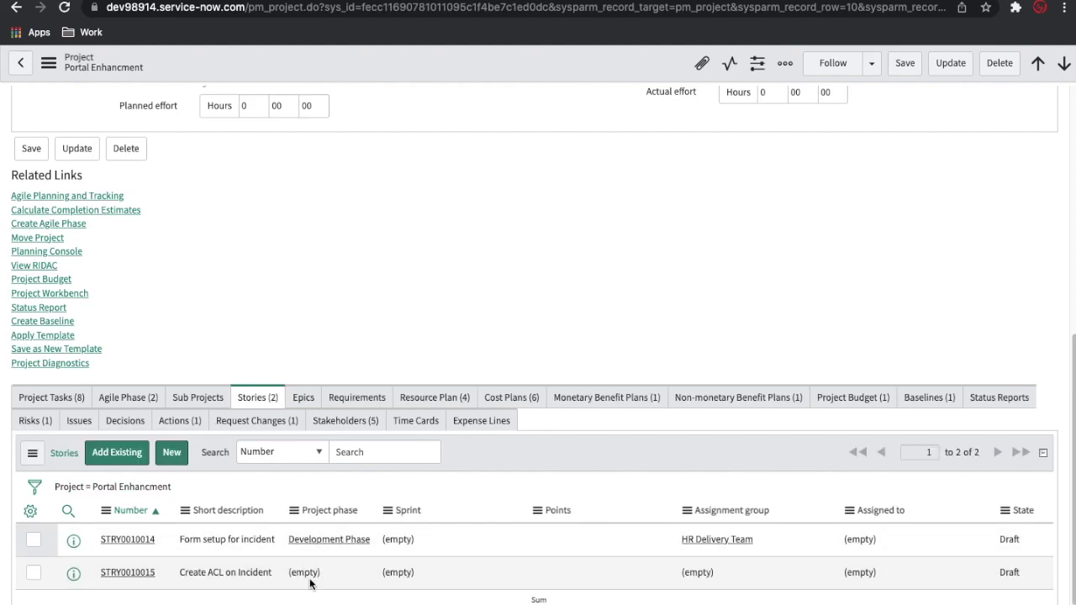
- Open the Development Phase task from the project's task list and review the stories linked to it
left_click(59, 398)
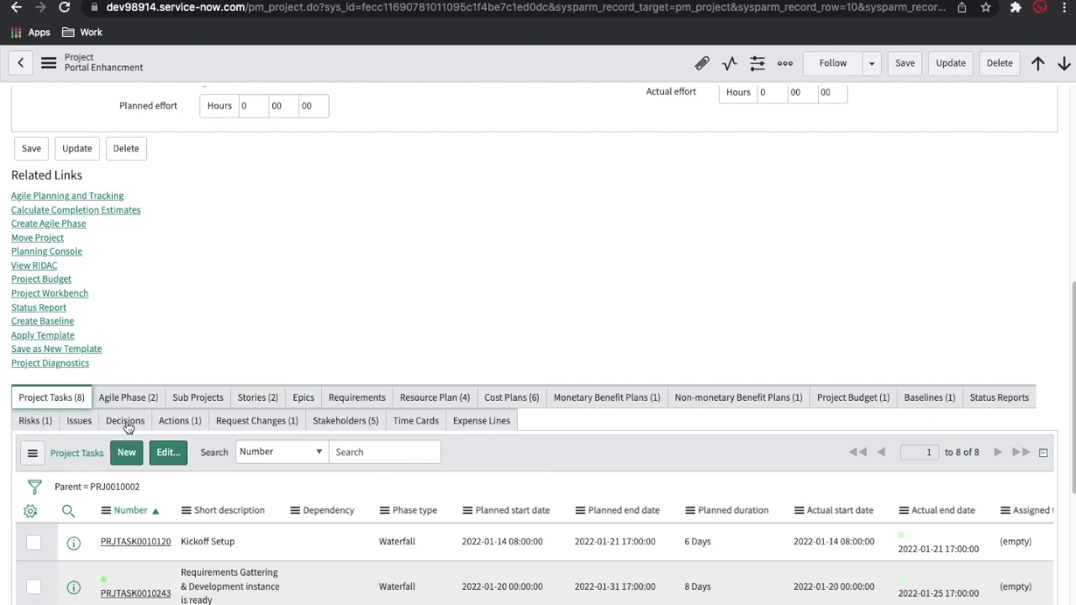
scroll(199, 475, "down", 2)
scroll(199, 475, "down", 2)
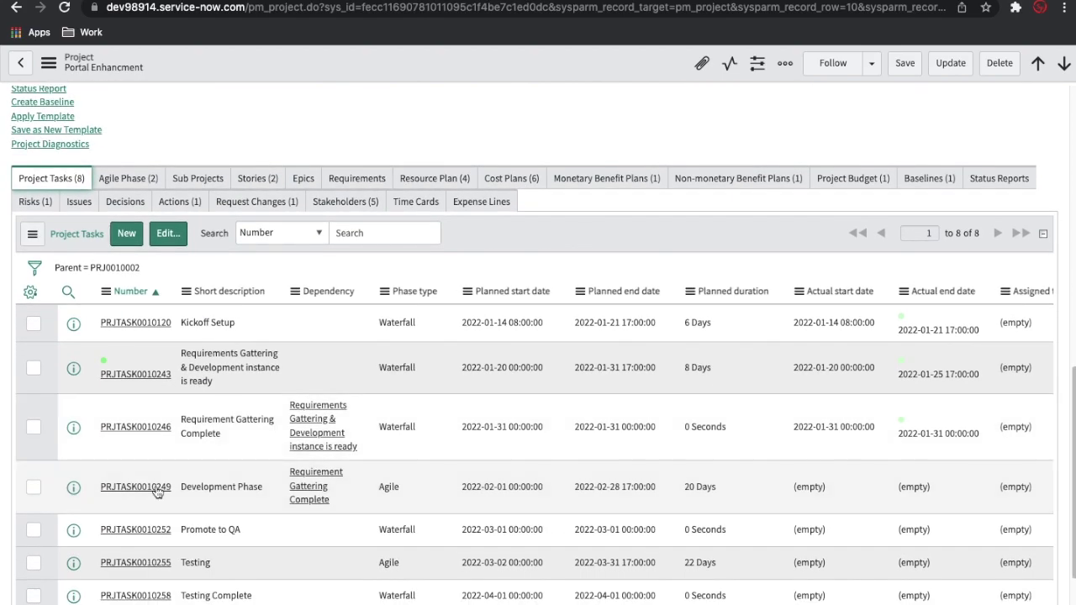
left_click(157, 489)
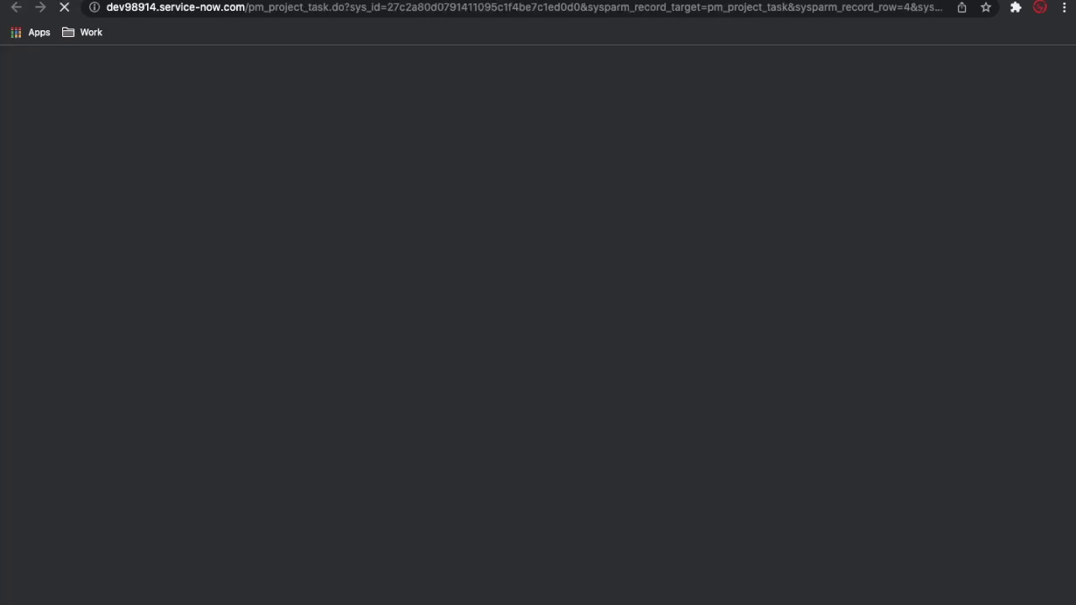
scroll(451, 379, "down", 2)
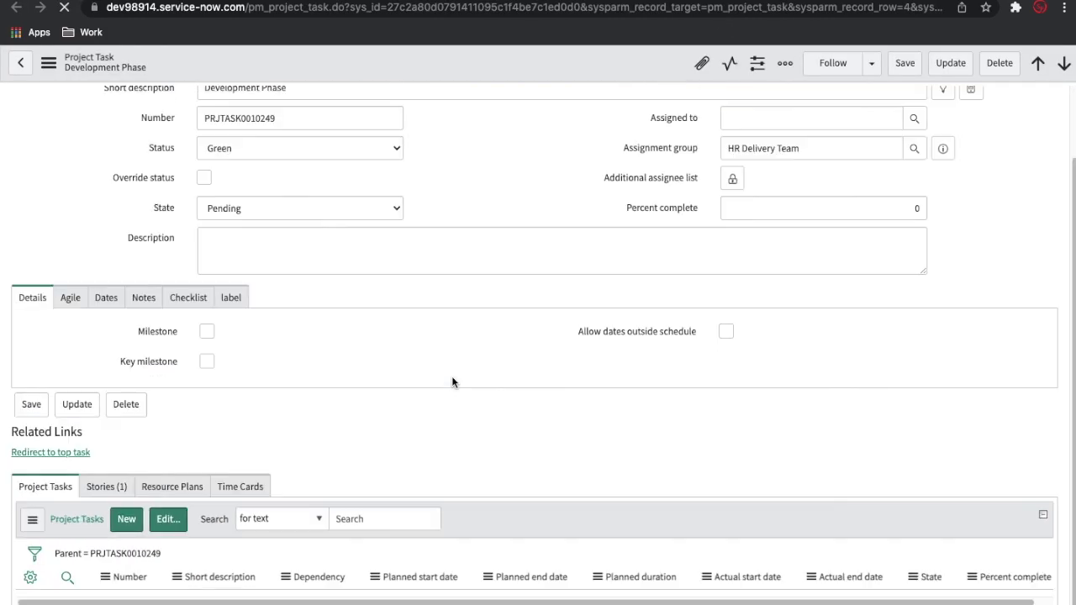
left_click(110, 496)
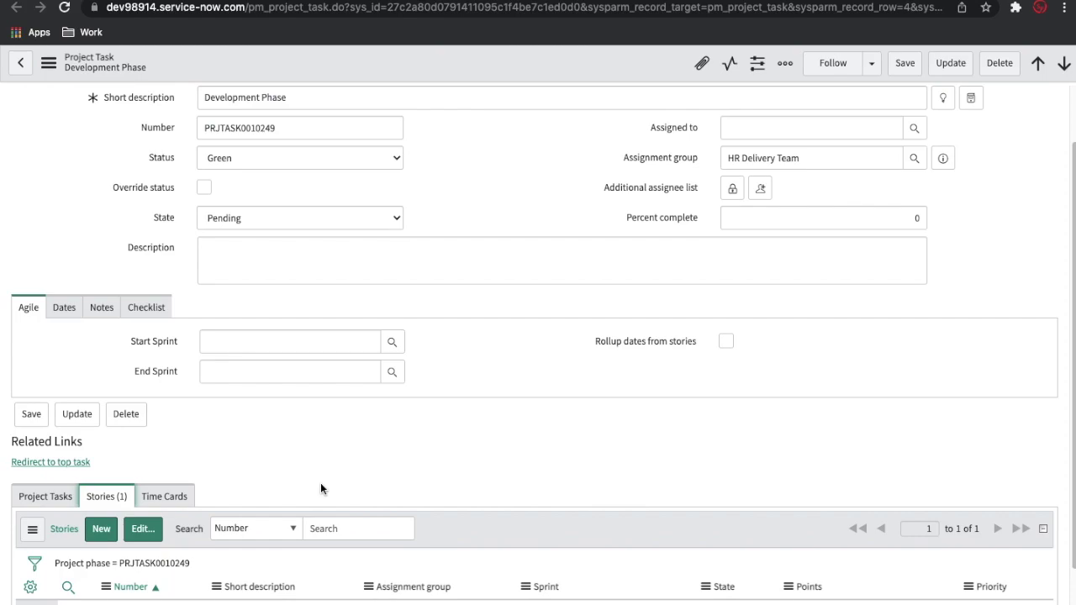
scroll(320, 483, "down", 2)
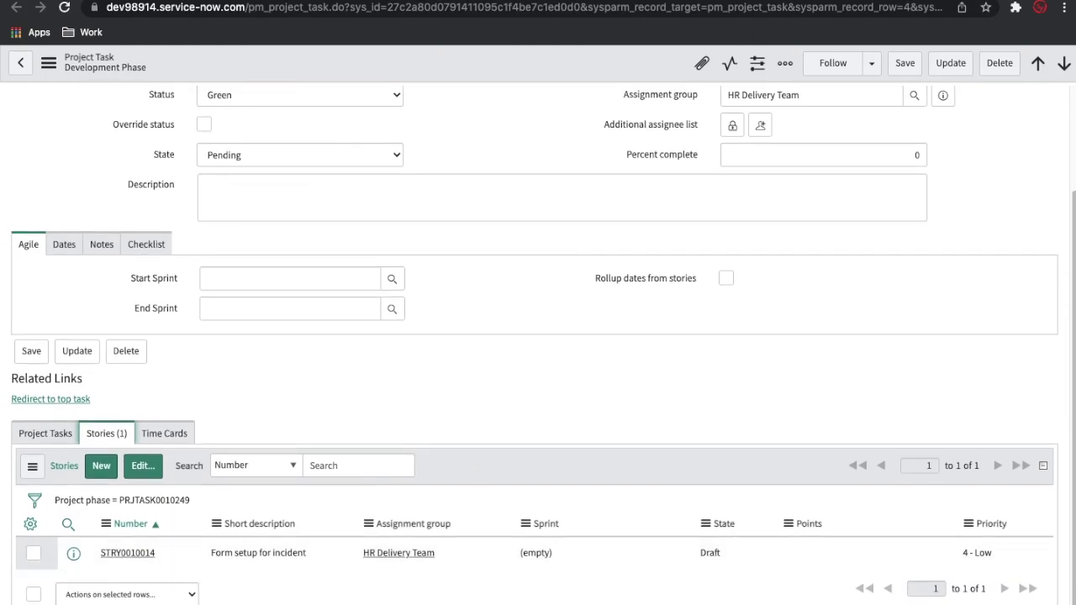
- Open the "Create ACL on Incident" story from the Portal Enhancment backlog and set its project phase to Development Phase
key("alt+Left")
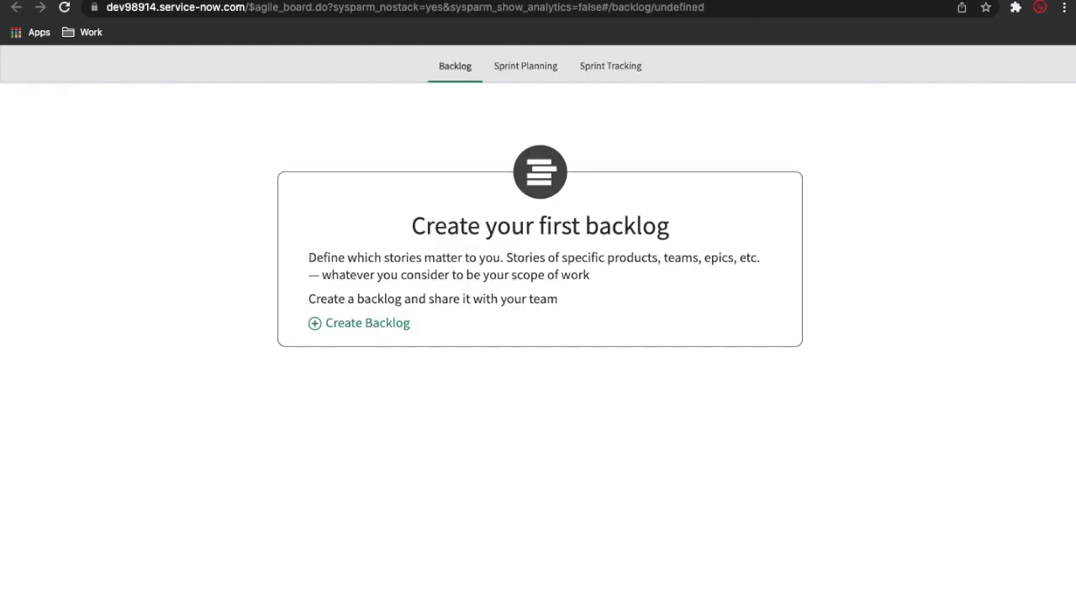
left_click(310, 319)
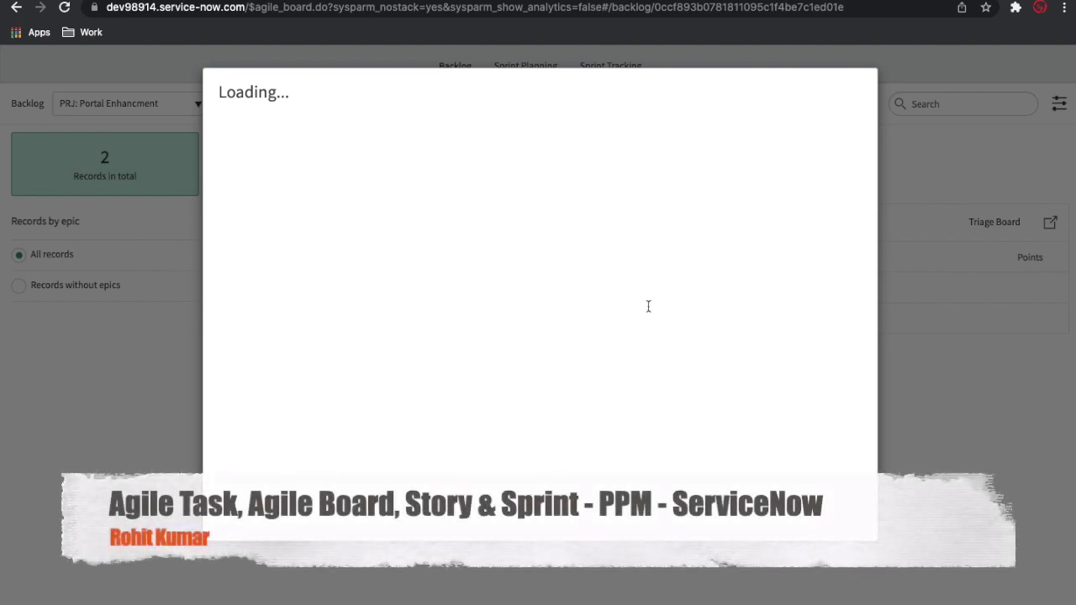
left_click(759, 289)
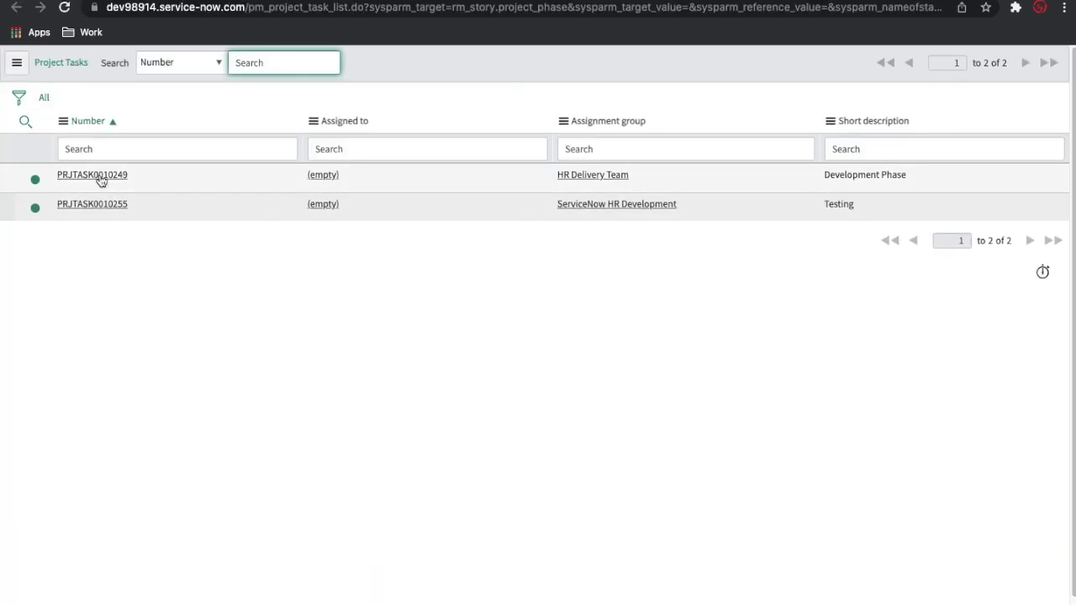
left_click(99, 179)
scroll(845, 249, "down", 3)
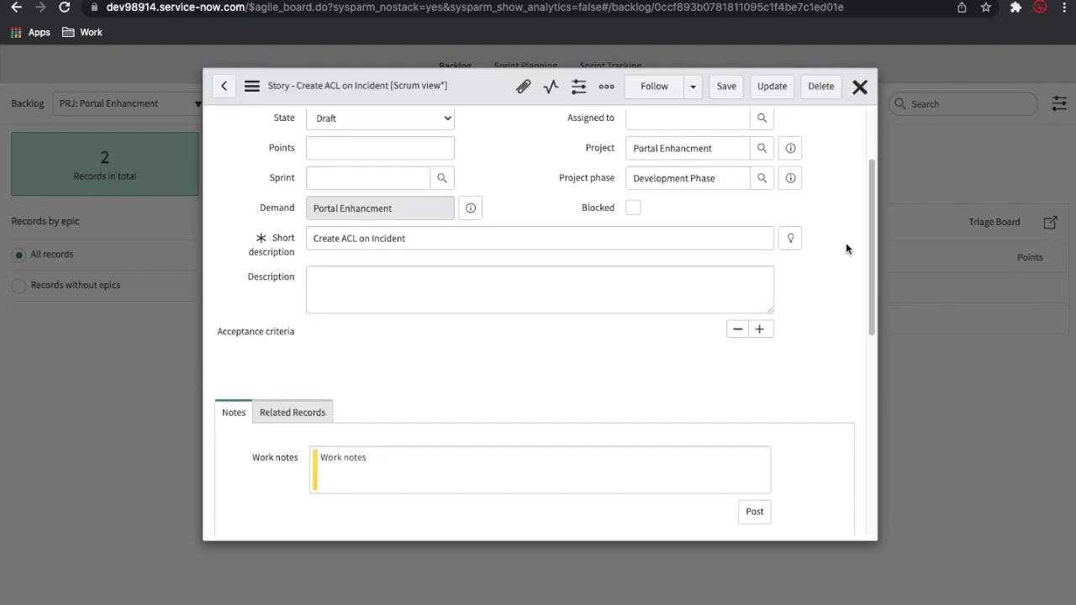
scroll(846, 246, "down", 10)
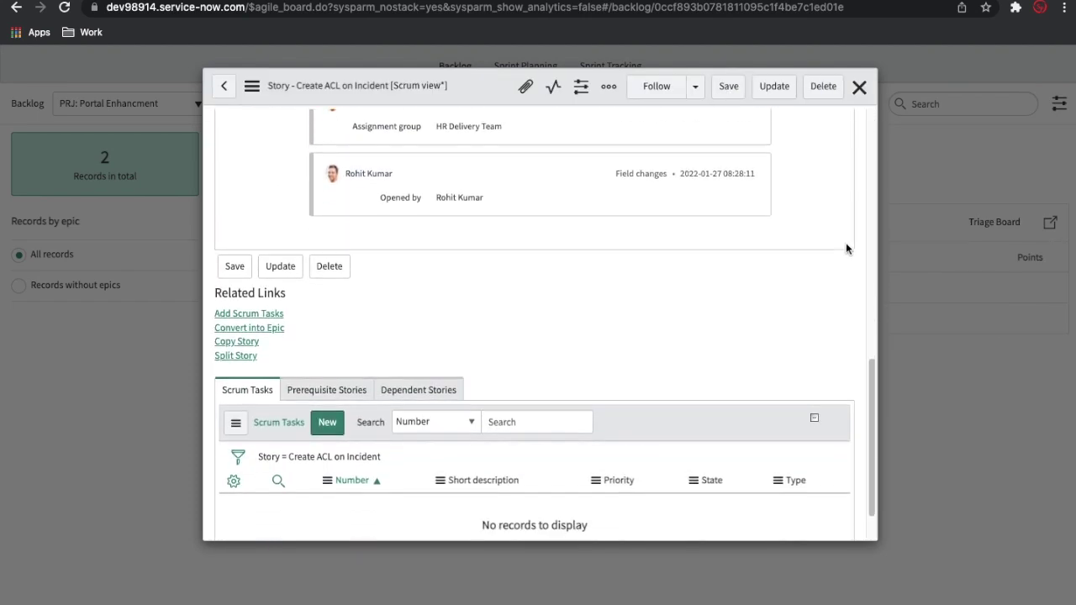
scroll(846, 247, "up", 8)
left_click(860, 87)
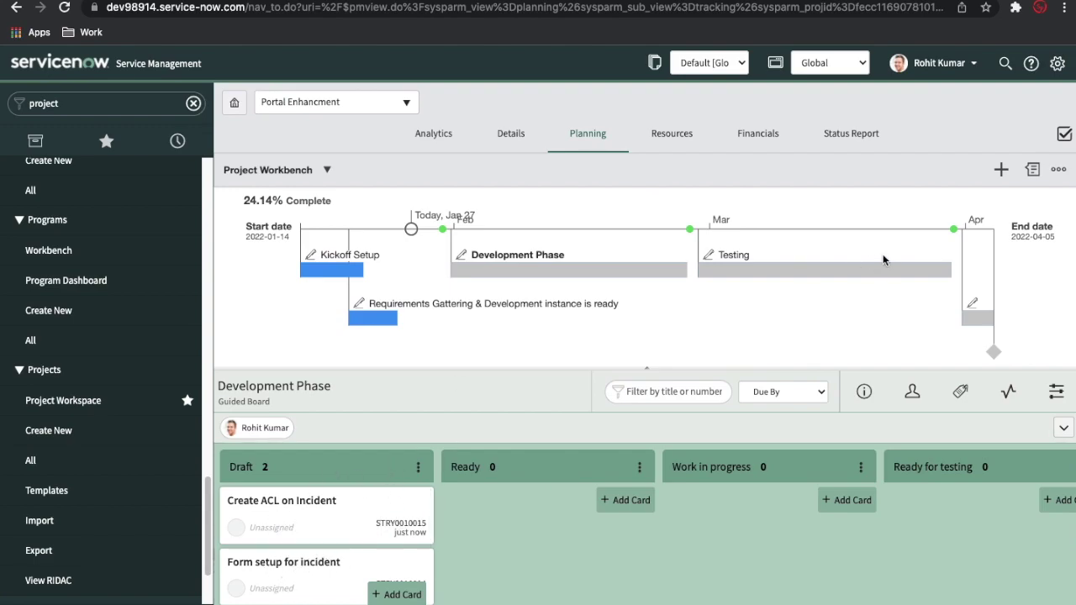
- Go from the project workbench to managing its stories and view the agile board's sprint planning page
left_click(1058, 169)
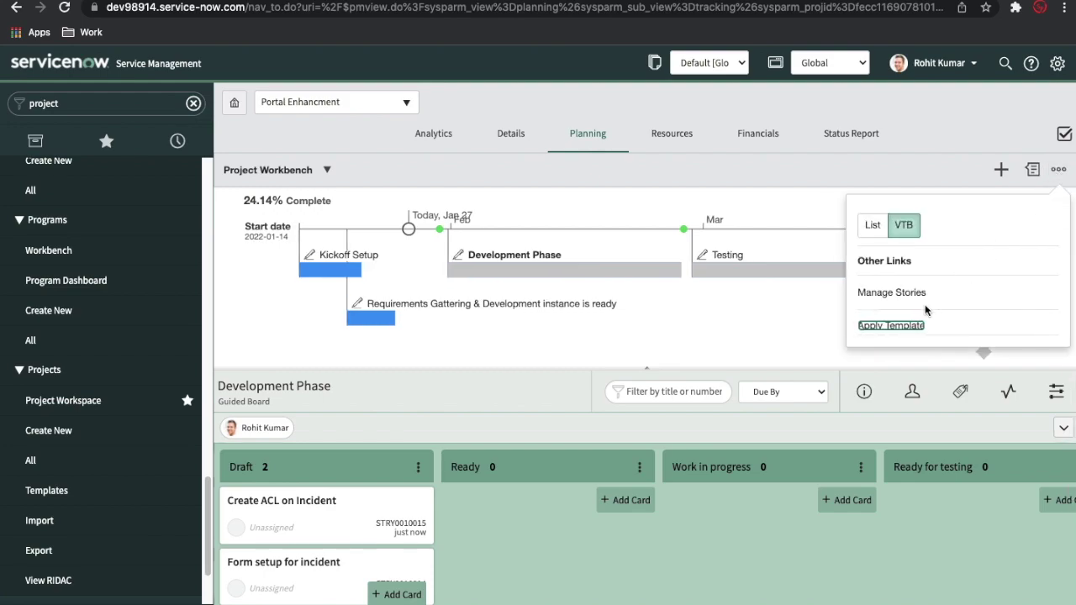
left_click(900, 292)
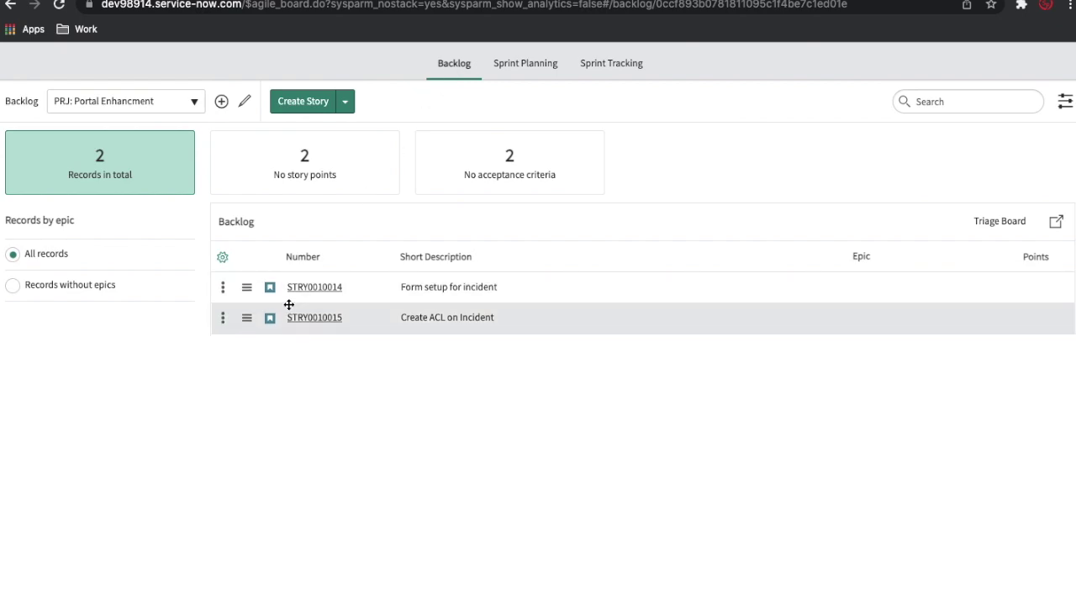
left_click(507, 71)
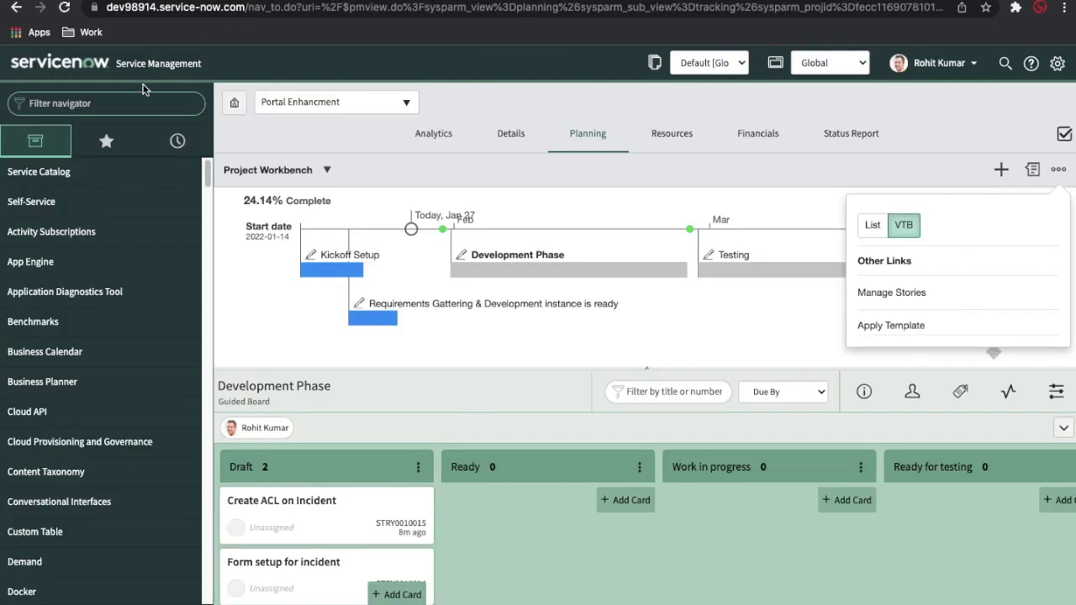
- Find the agile group creation form in the navigator and submit a new group named "Java Development"
left_click(118, 104)
type("agile")
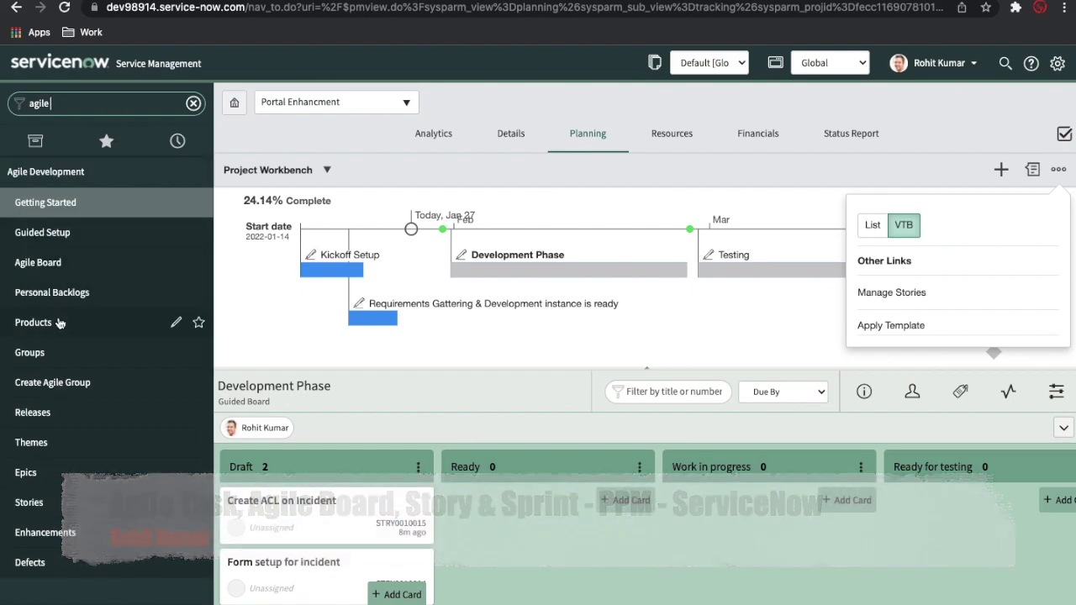
left_click(72, 391)
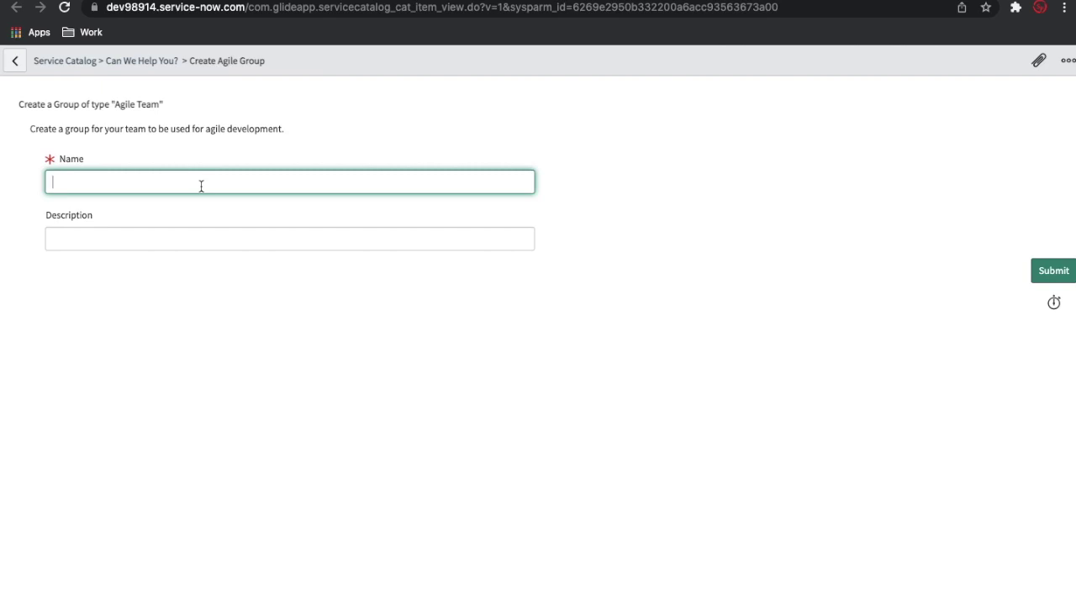
type("Java Development")
left_click(1052, 273)
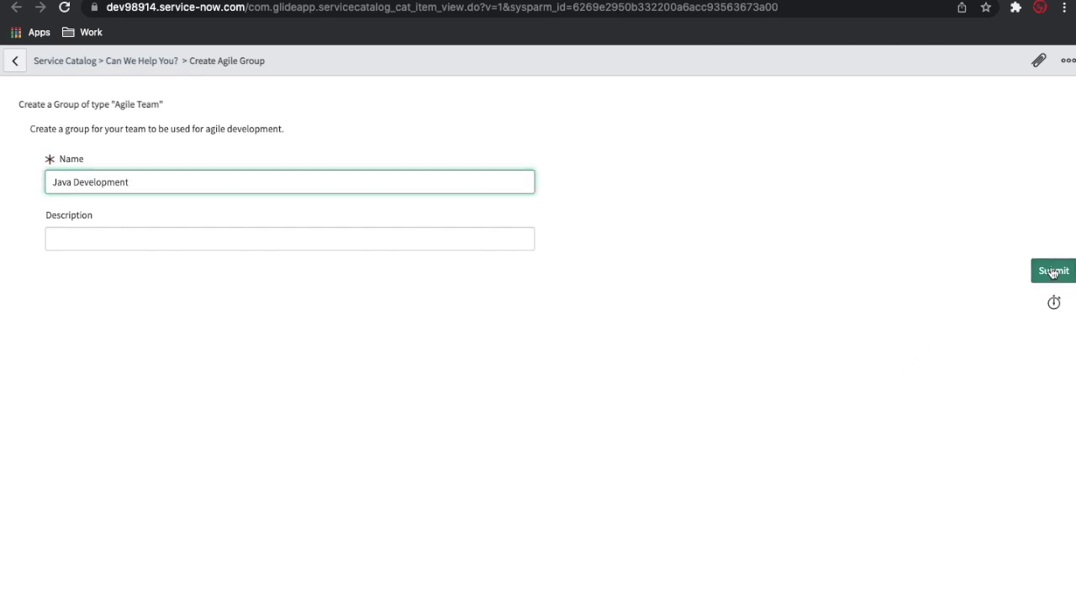
left_click(1052, 272)
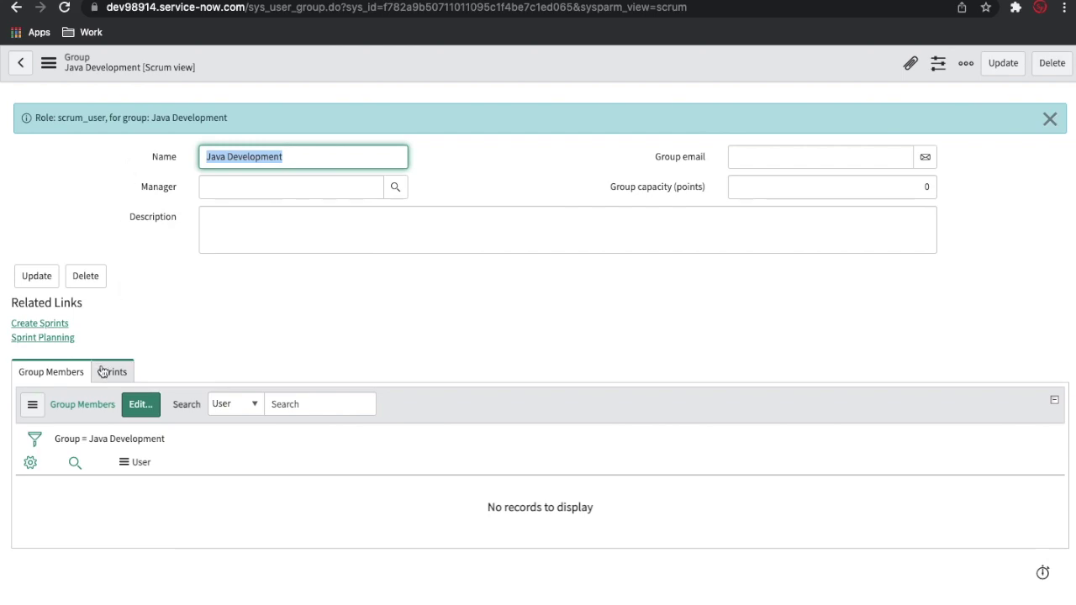
- Search for the user by first name and add them to the Java Development group's members
left_click(149, 413)
left_click(141, 405)
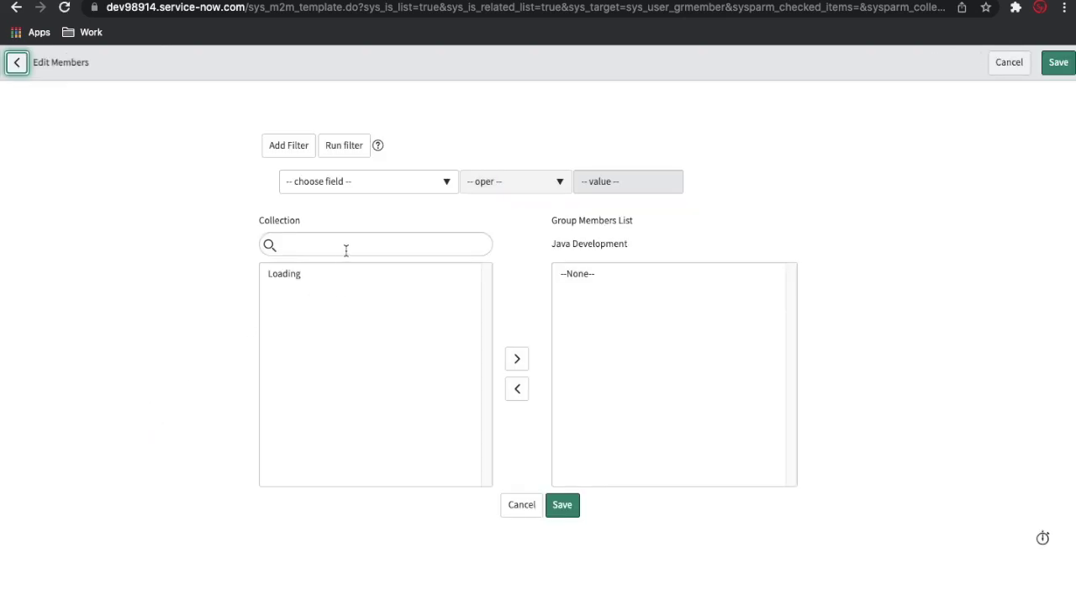
left_click(346, 245)
type("ROhit")
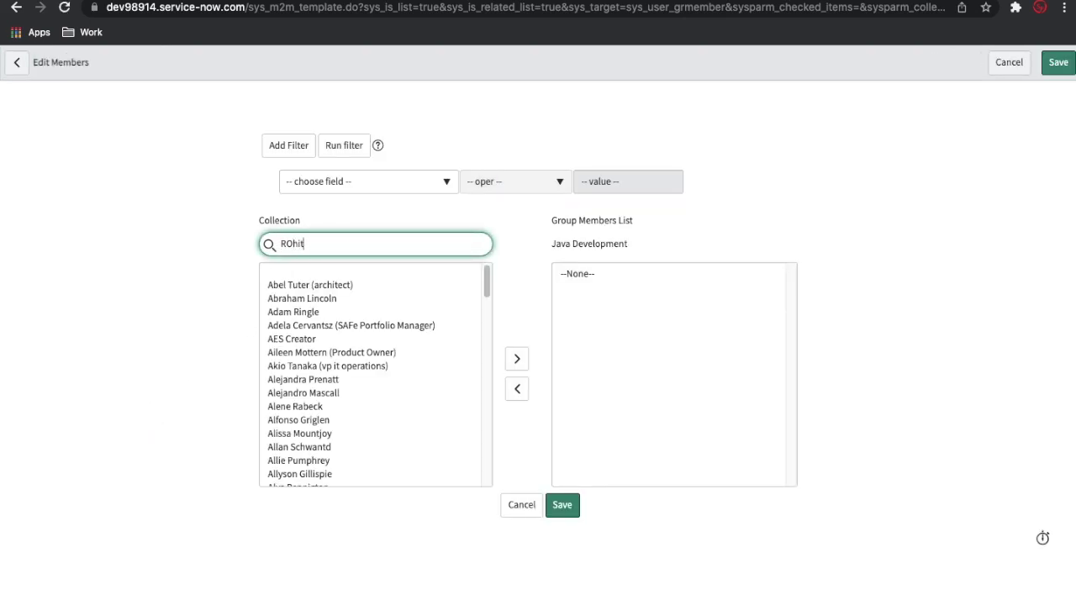
left_click(327, 274)
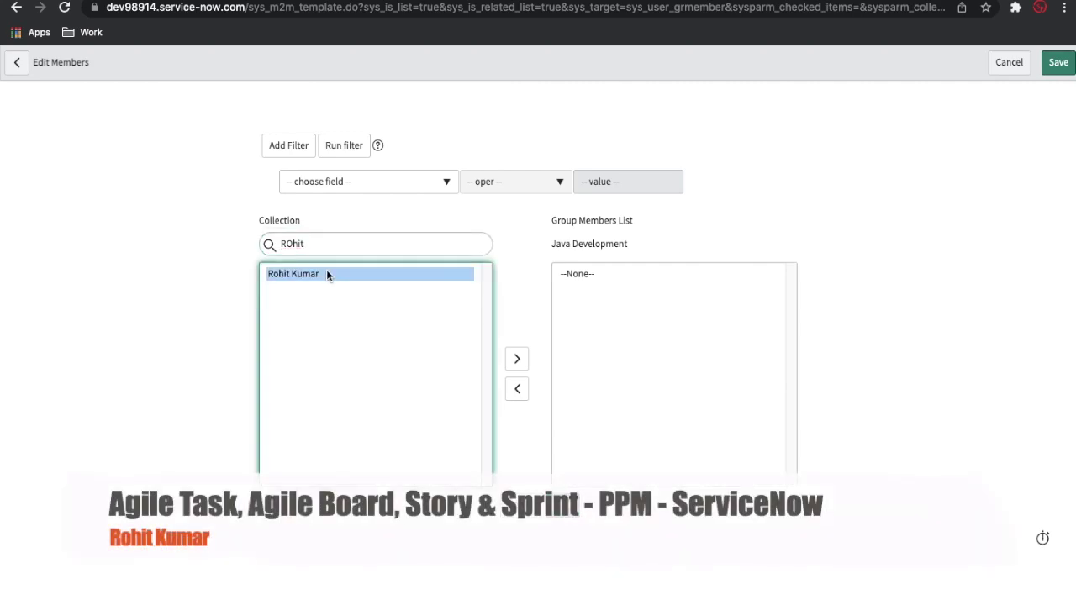
double_click(327, 274)
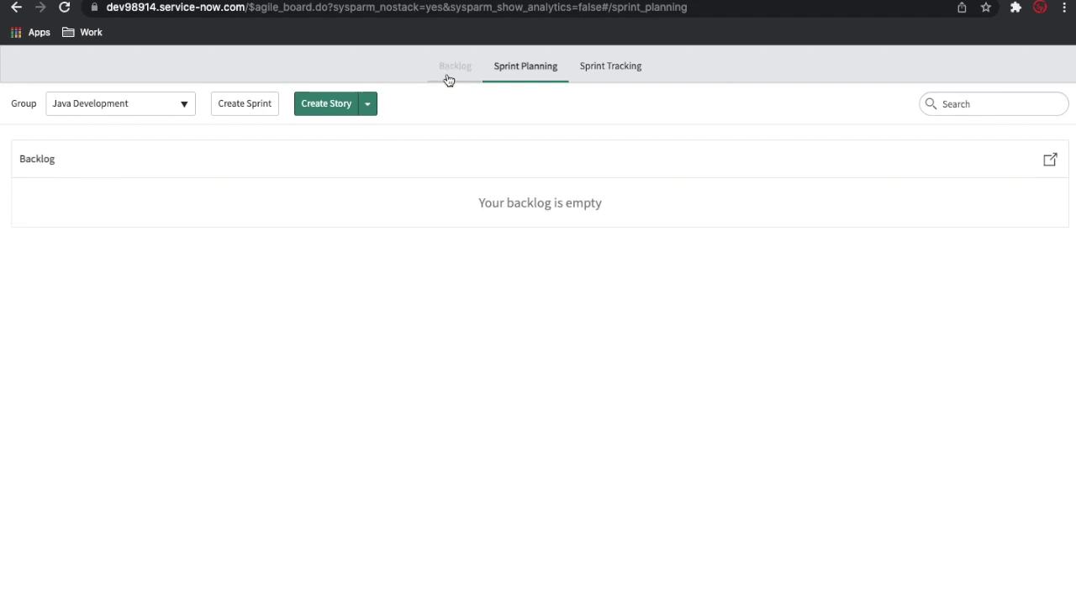
- Begin a new sprint for the Java Development group with planned dates from 2022-01-26 to 2022-01-31
left_click(596, 67)
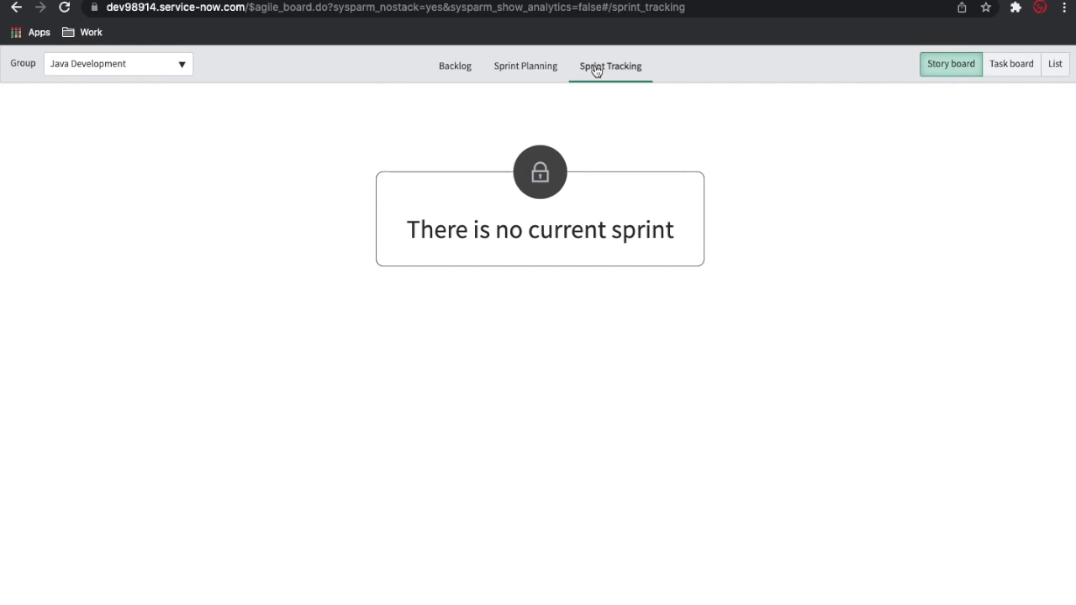
left_click(535, 67)
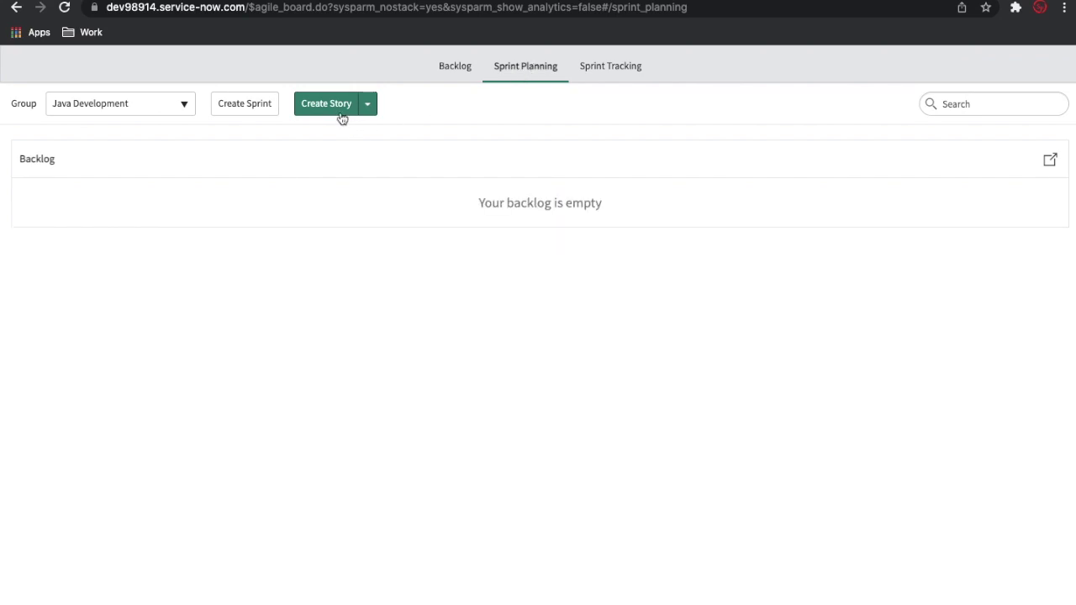
left_click(247, 108)
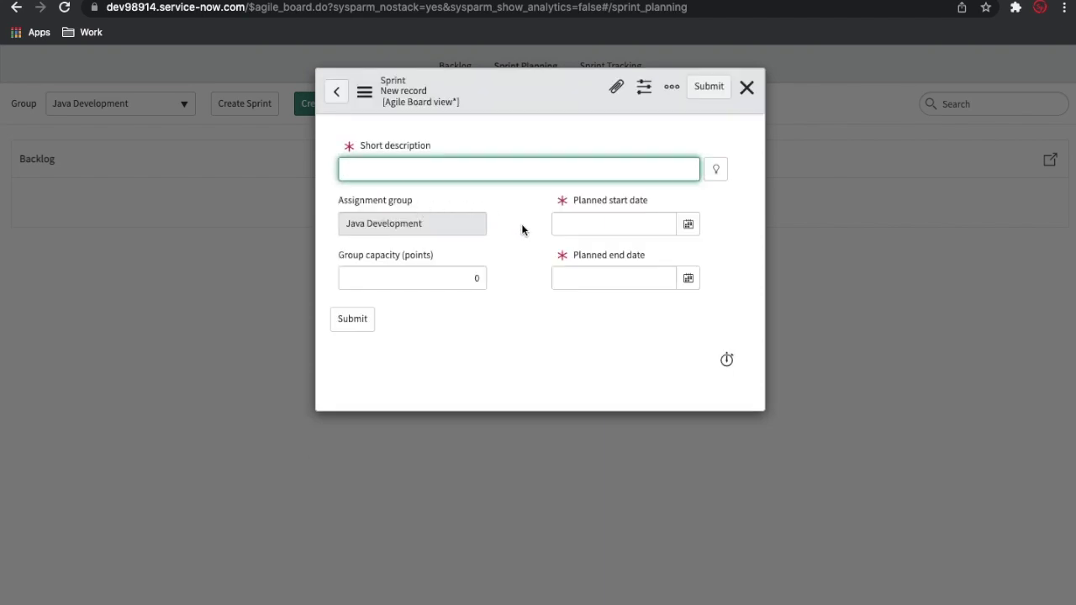
left_click(689, 227)
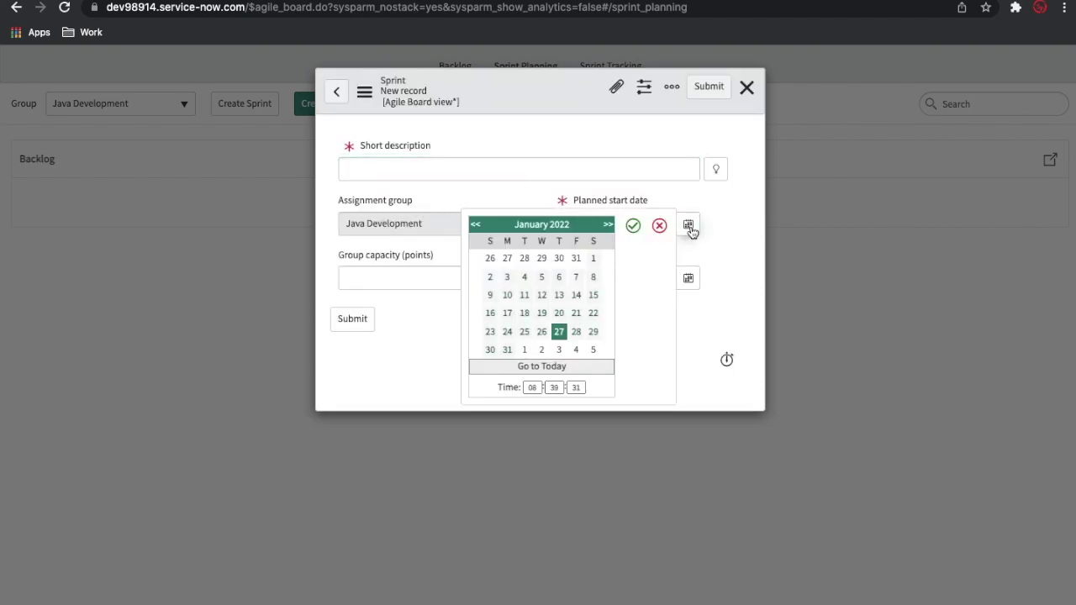
left_click(633, 226)
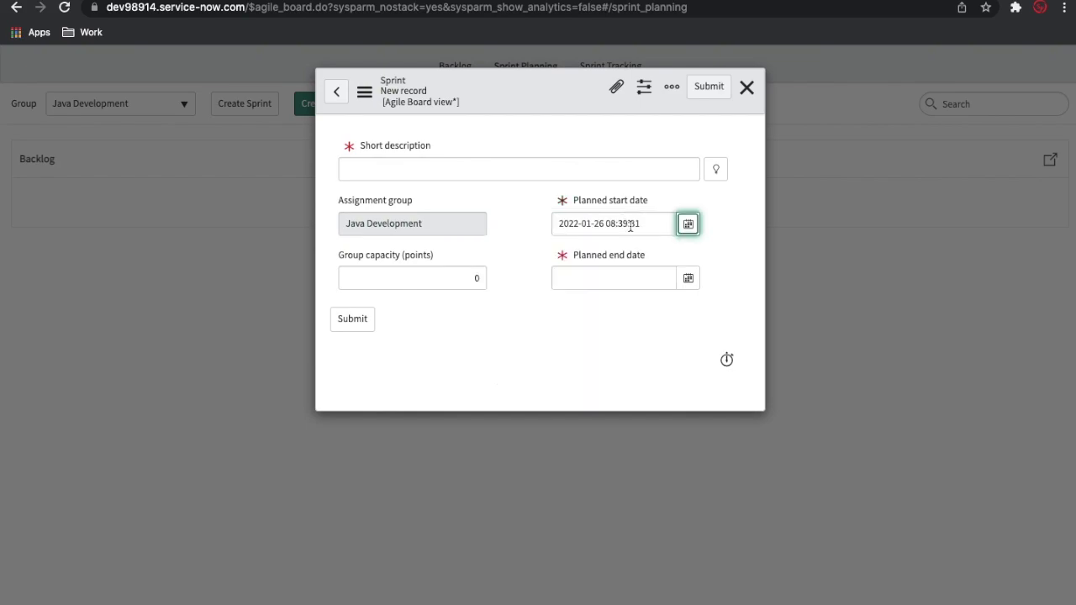
left_click(688, 278)
left_click(507, 349)
left_click(636, 229)
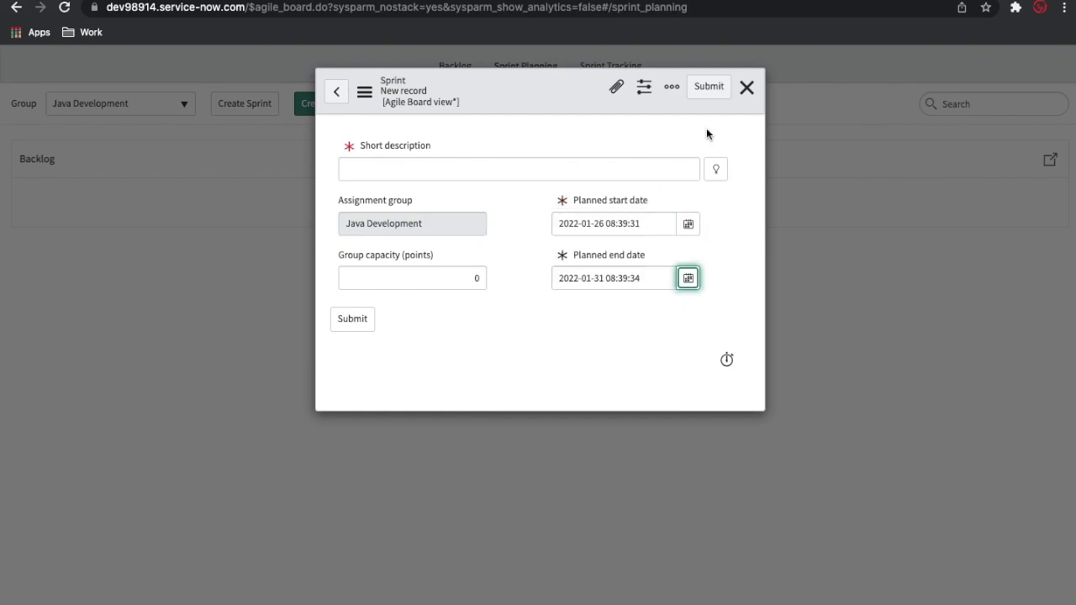
- Submit the new sprint with the short description "1st Phase" and start it
left_click(710, 88)
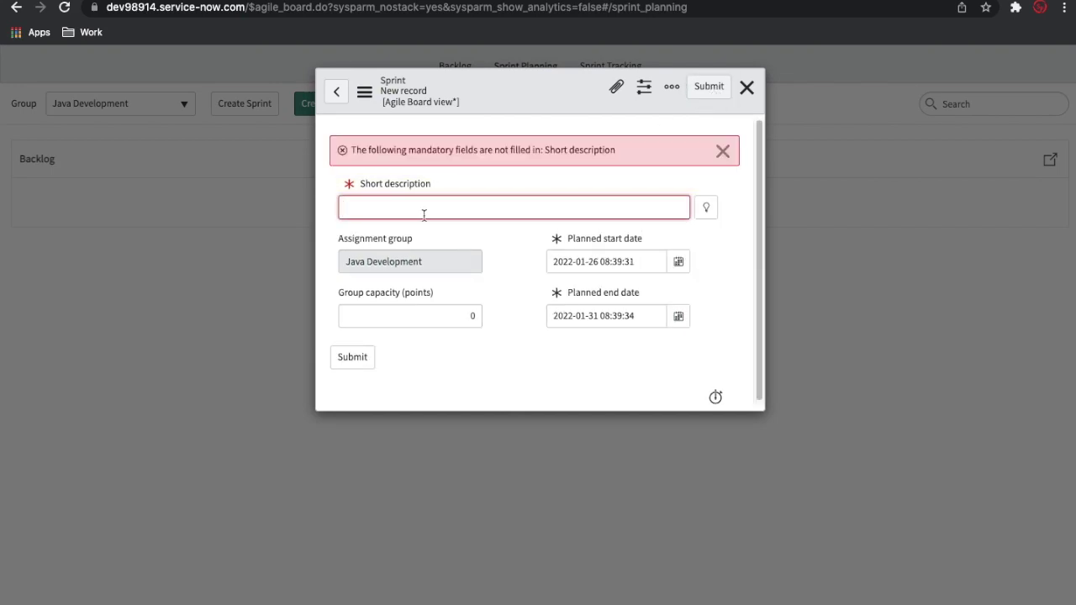
type("1st Phase")
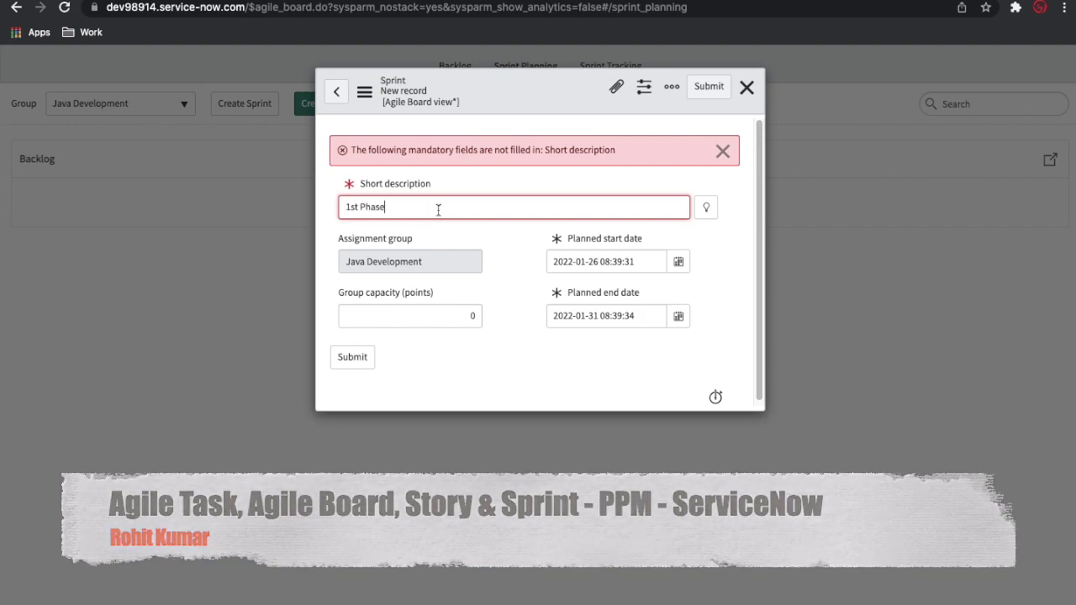
left_click(707, 87)
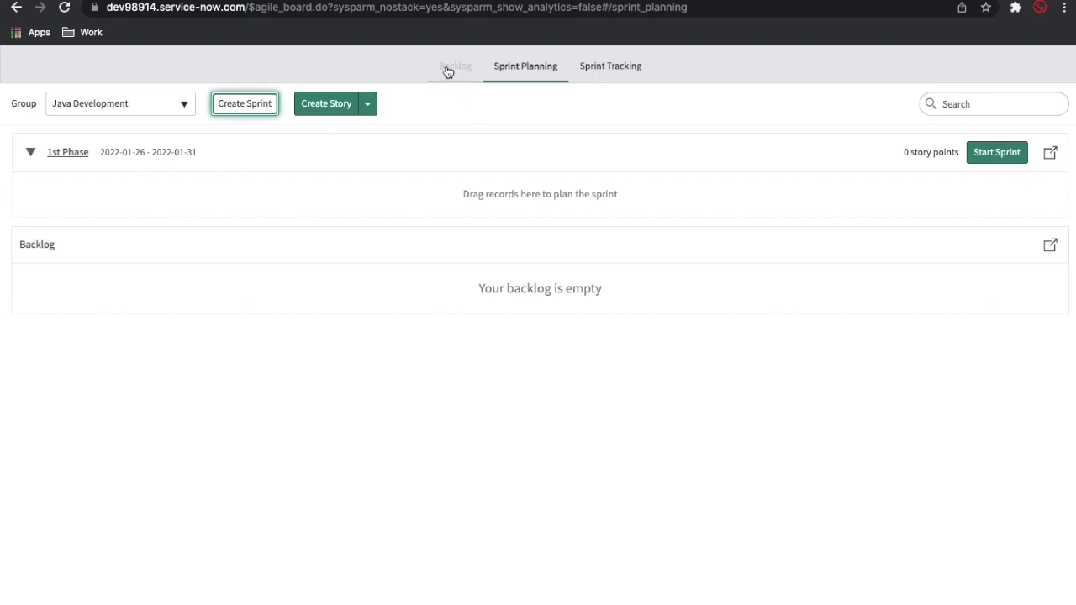
left_click(995, 160)
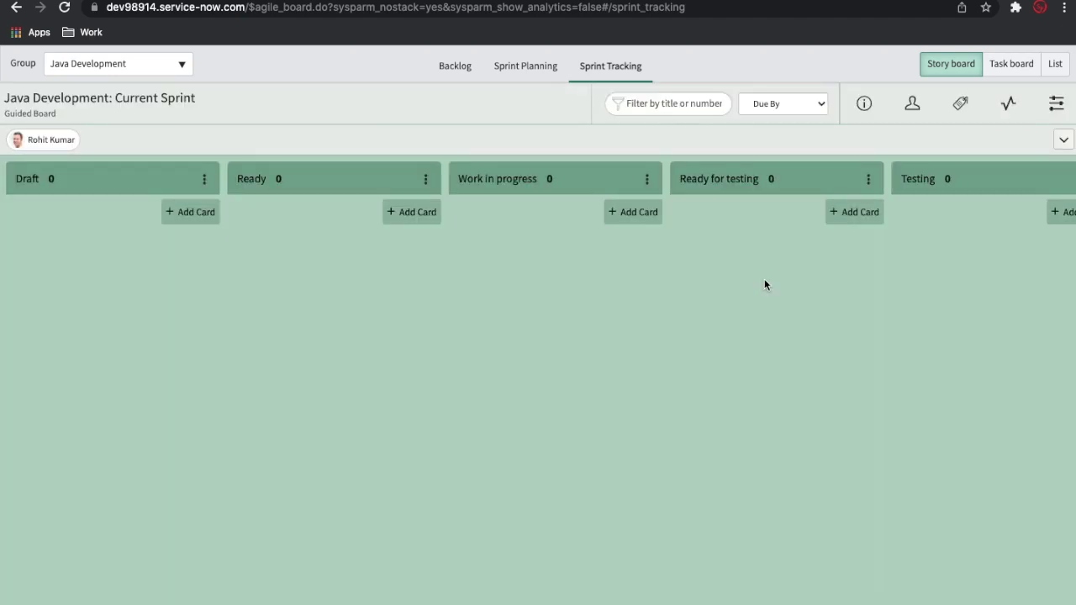
- Open the "Form setup for incident" story from the Portal Enhancment backlog and check which sprints can be selected for it
left_click(464, 72)
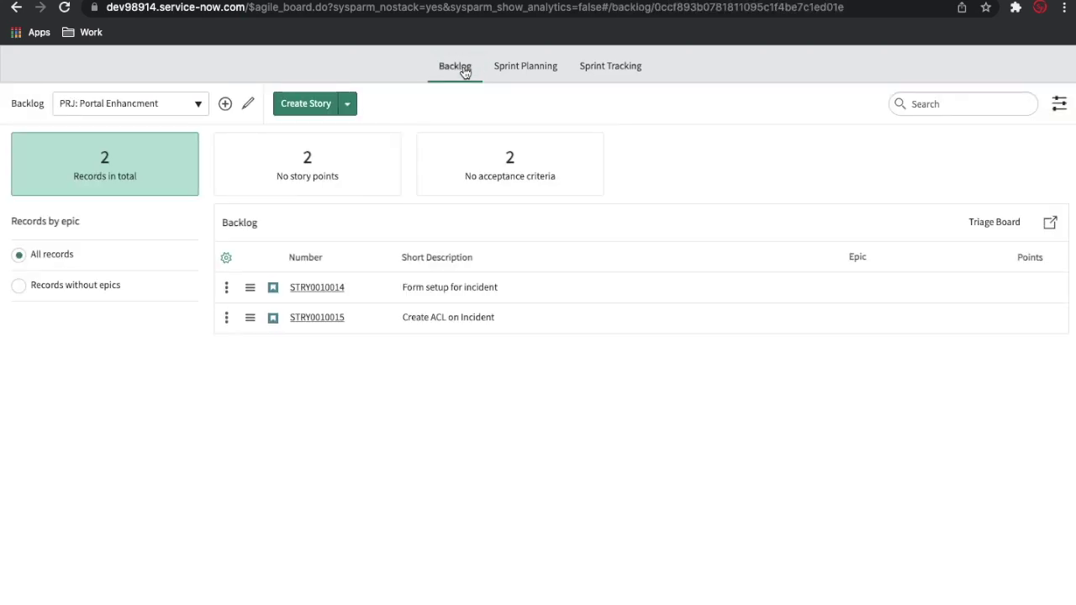
left_click(313, 290)
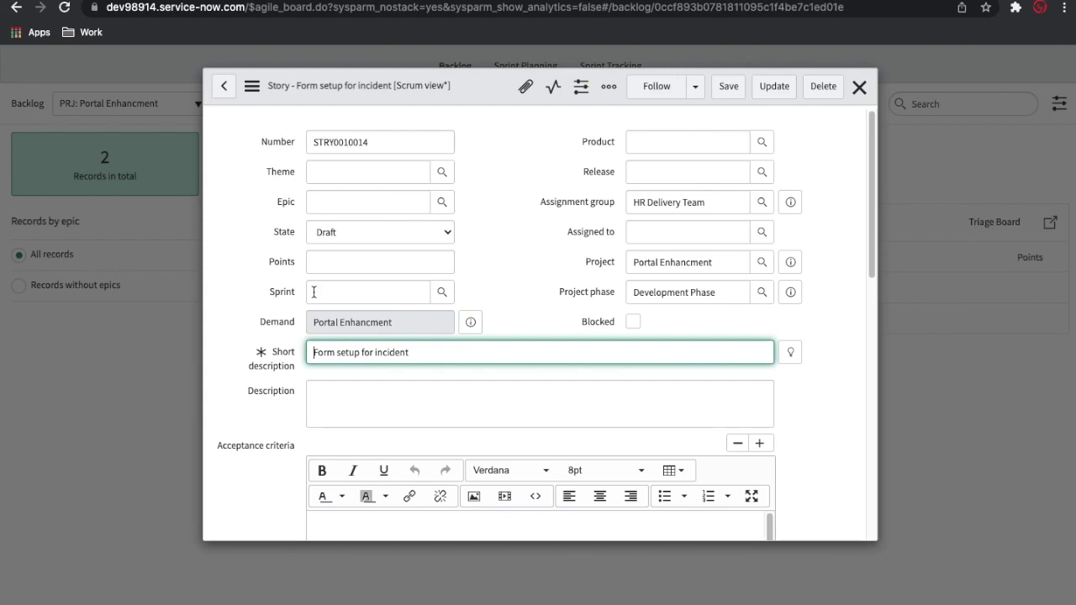
left_click(439, 296)
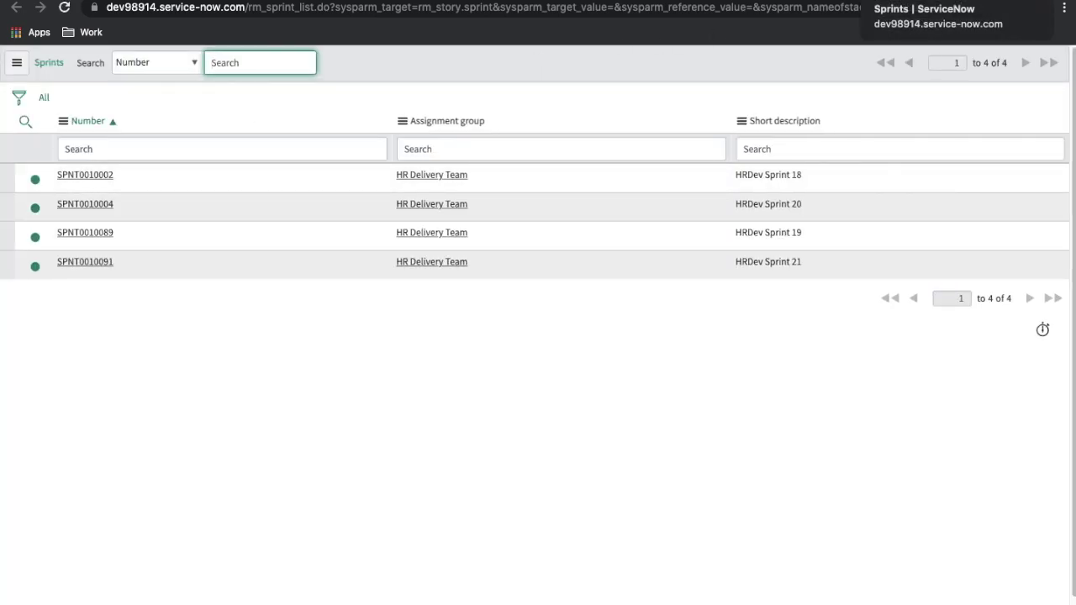
key("super+w")
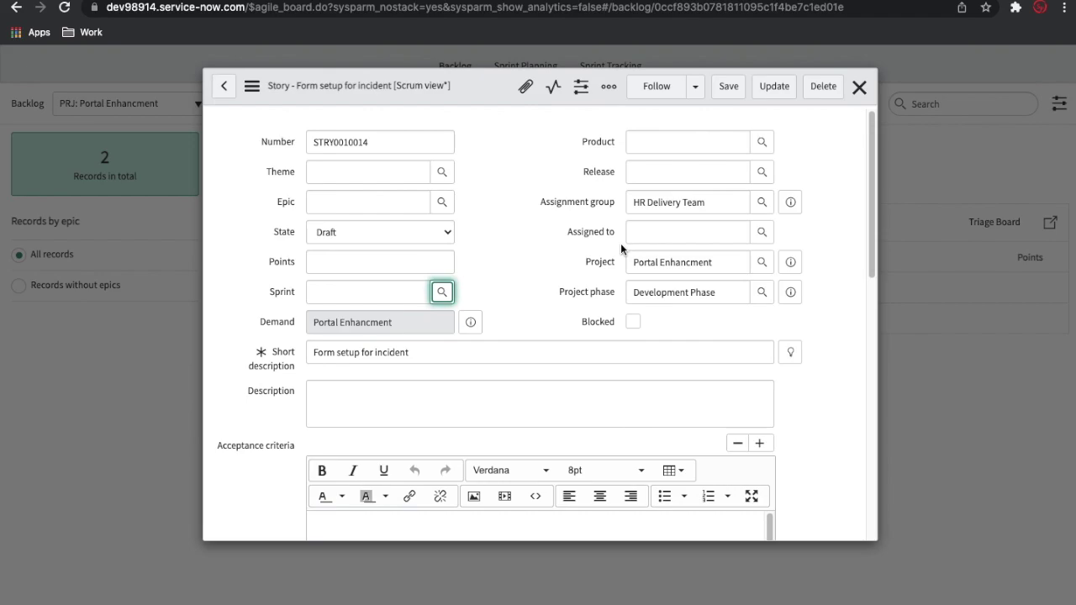
left_click(442, 293)
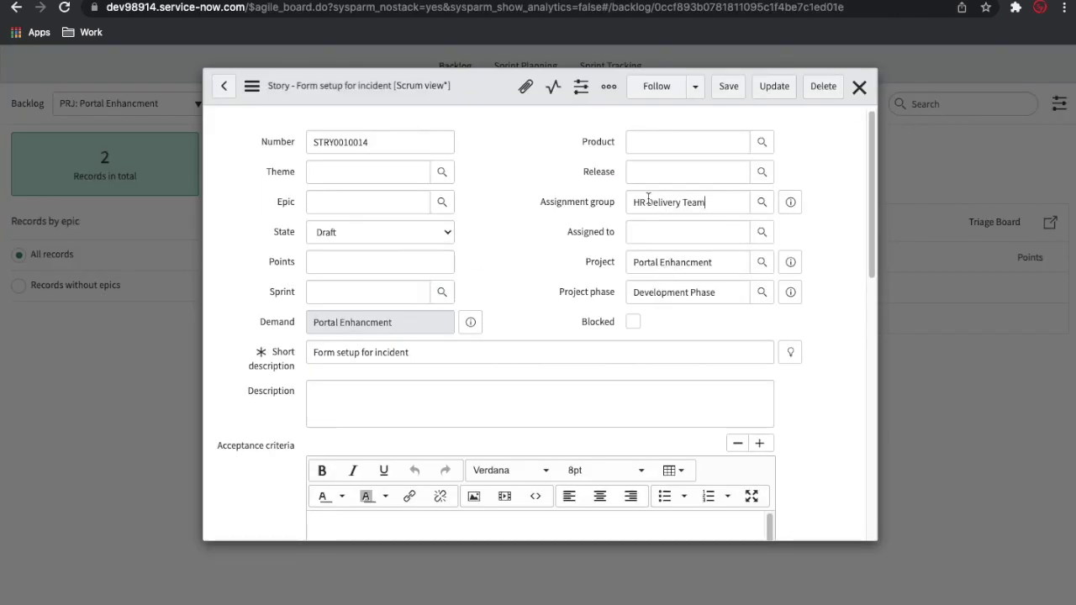
- Try to change the story's assignment group to "Java", check the group lookup, and close the story without saving
left_click(619, 204)
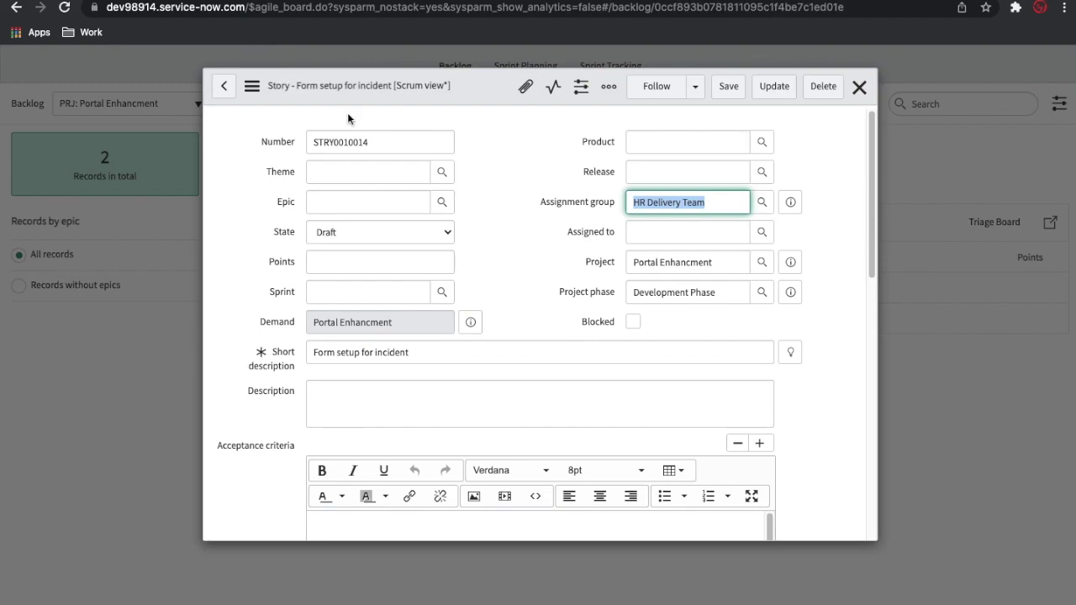
key("BackSpace")
type("Java")
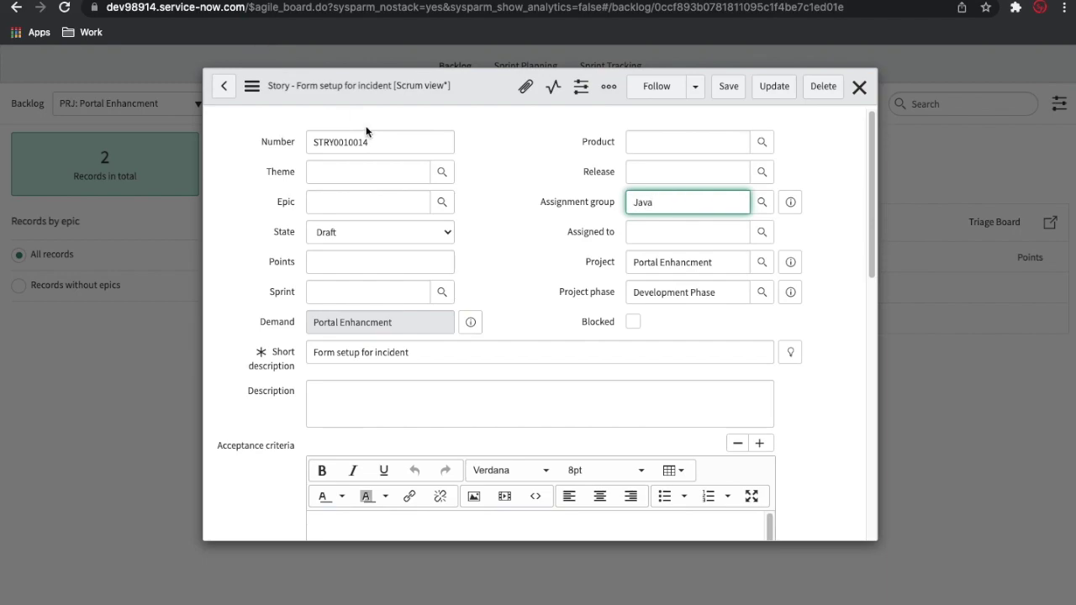
left_click(619, 235)
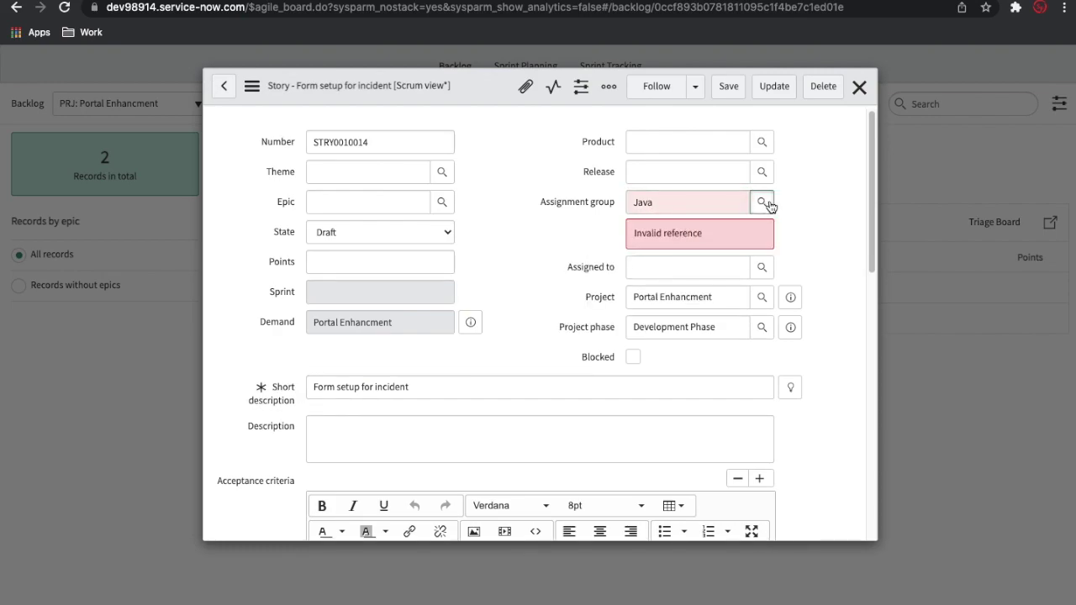
left_click(764, 202)
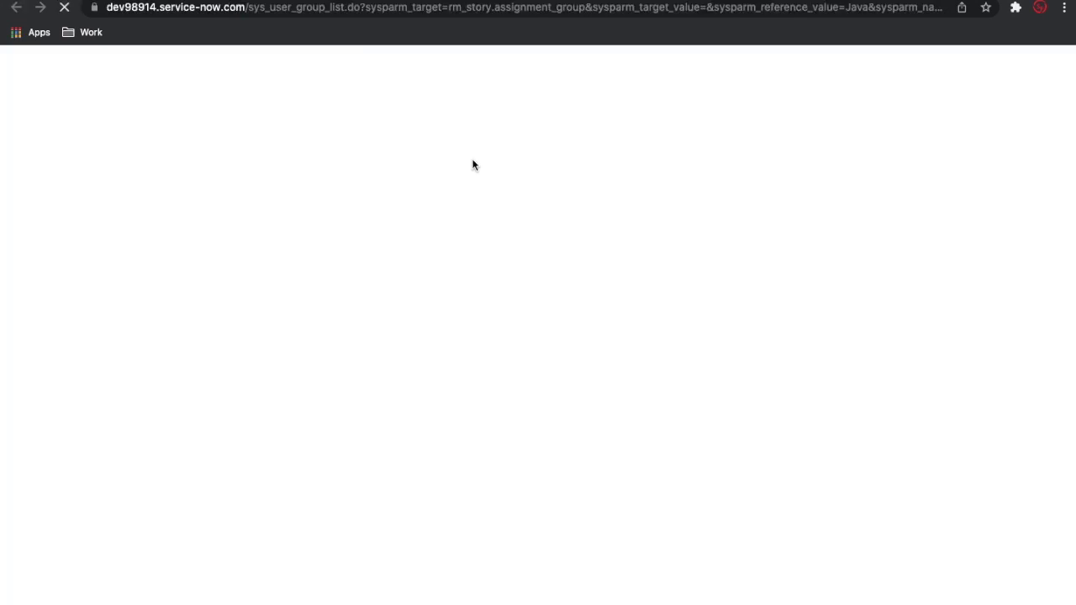
left_click(4, 82)
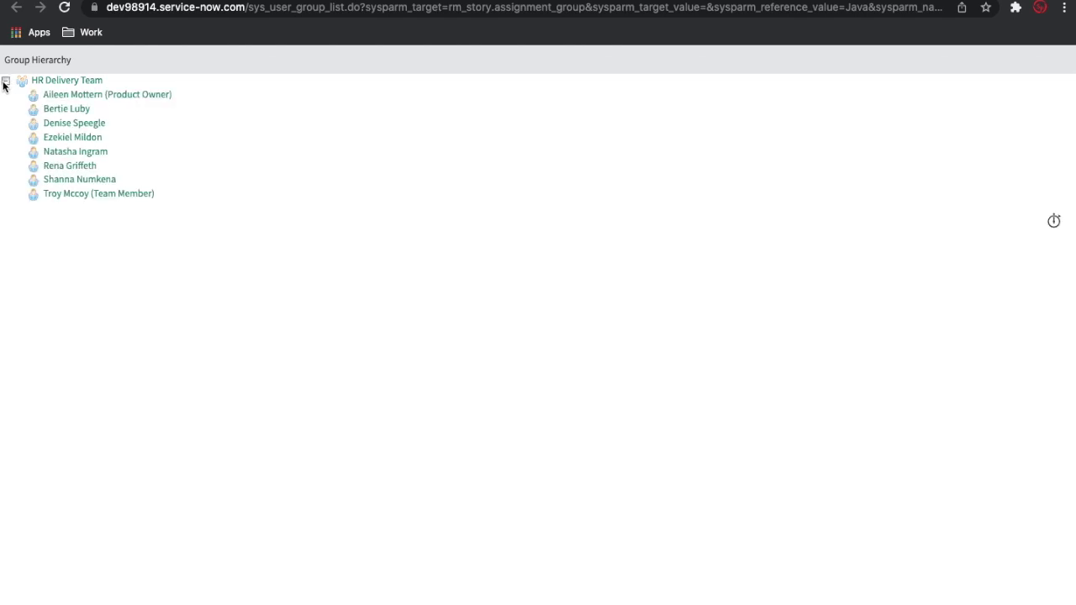
left_click(4, 81)
key("super+w")
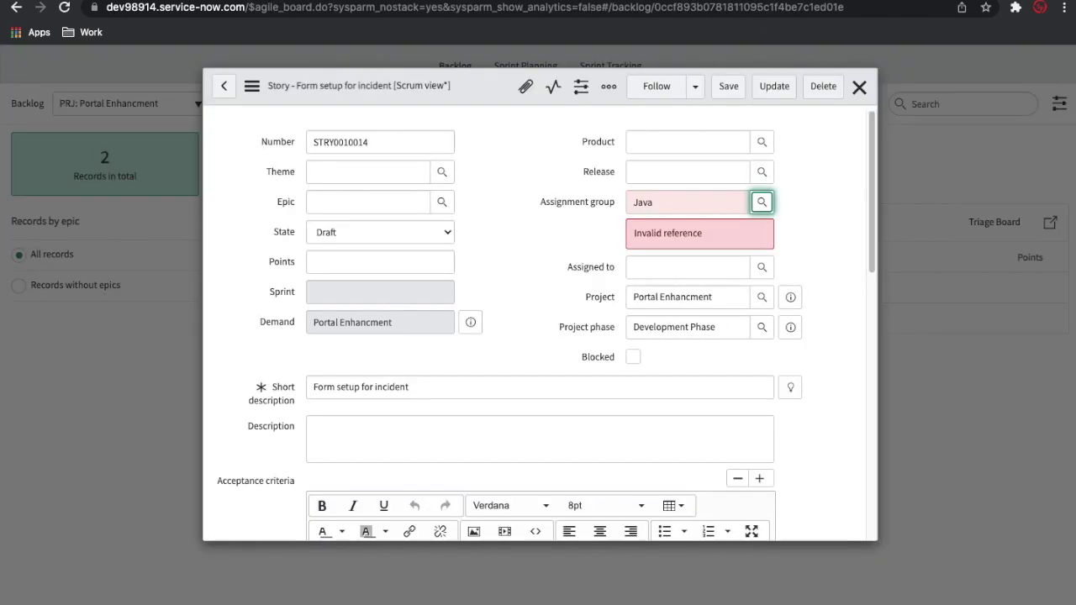
left_click(711, 206)
left_click_drag(711, 207, 633, 202)
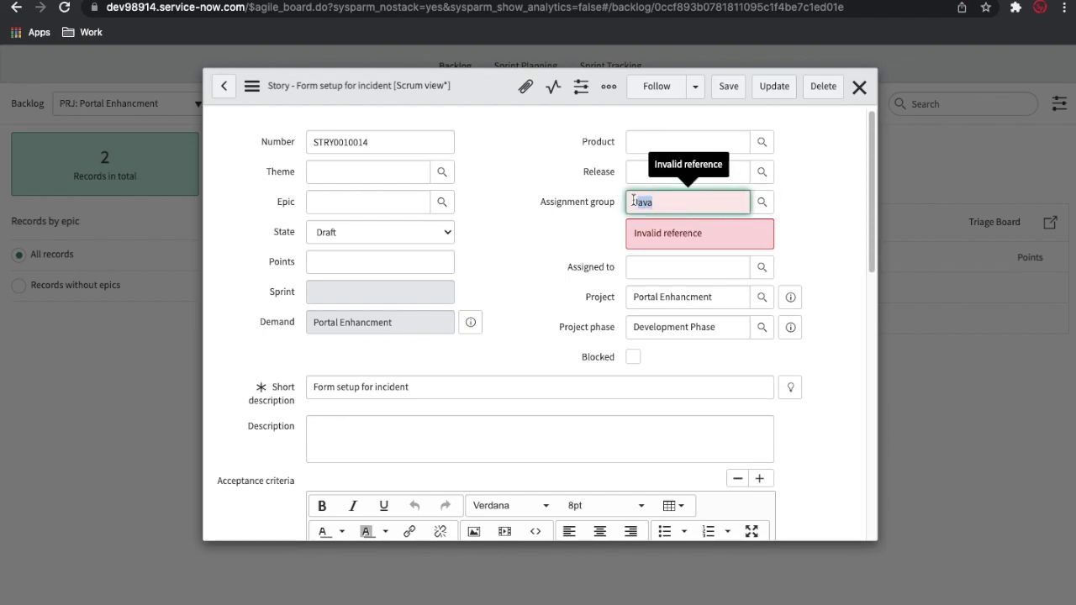
left_click(860, 88)
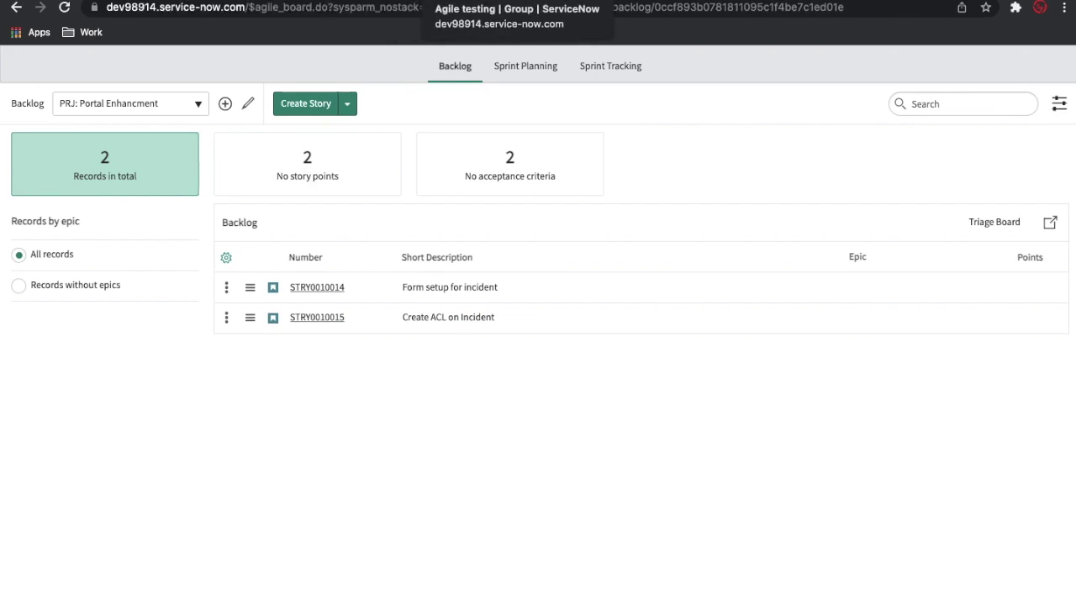
- Switch to the Portal Enhancment project record and open its Development Phase project task
left_click(471, 0)
left_click(504, 0)
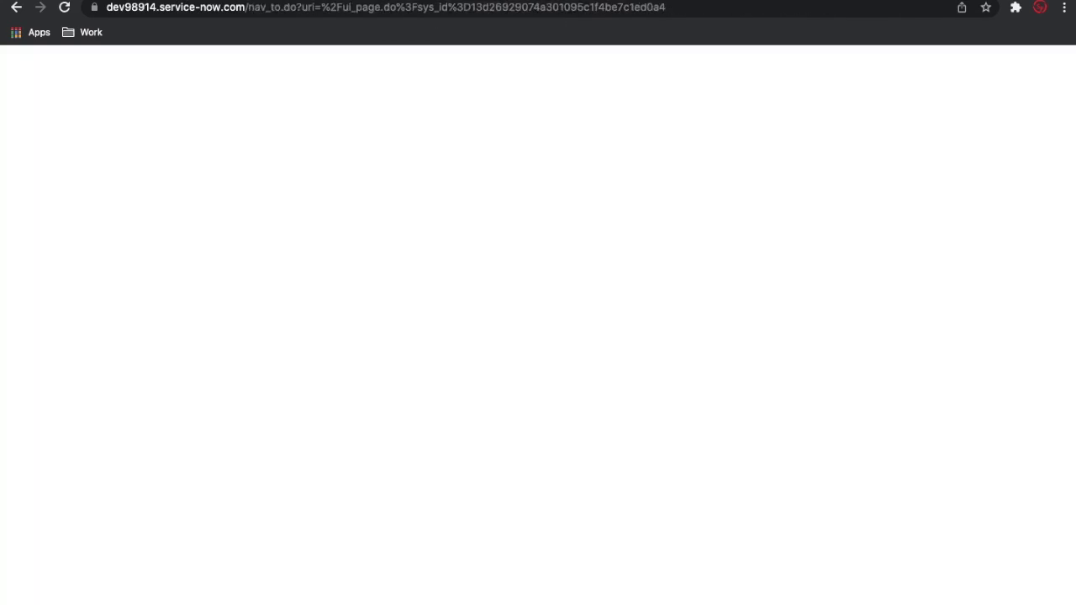
left_click(605, 0)
scroll(159, 354, "down", 2)
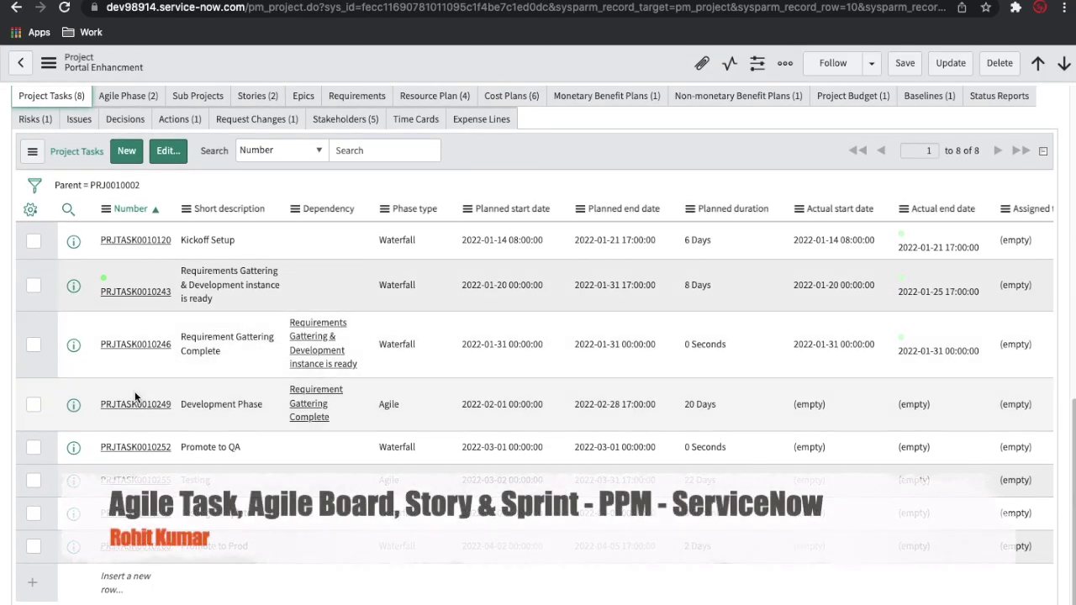
left_click(135, 407)
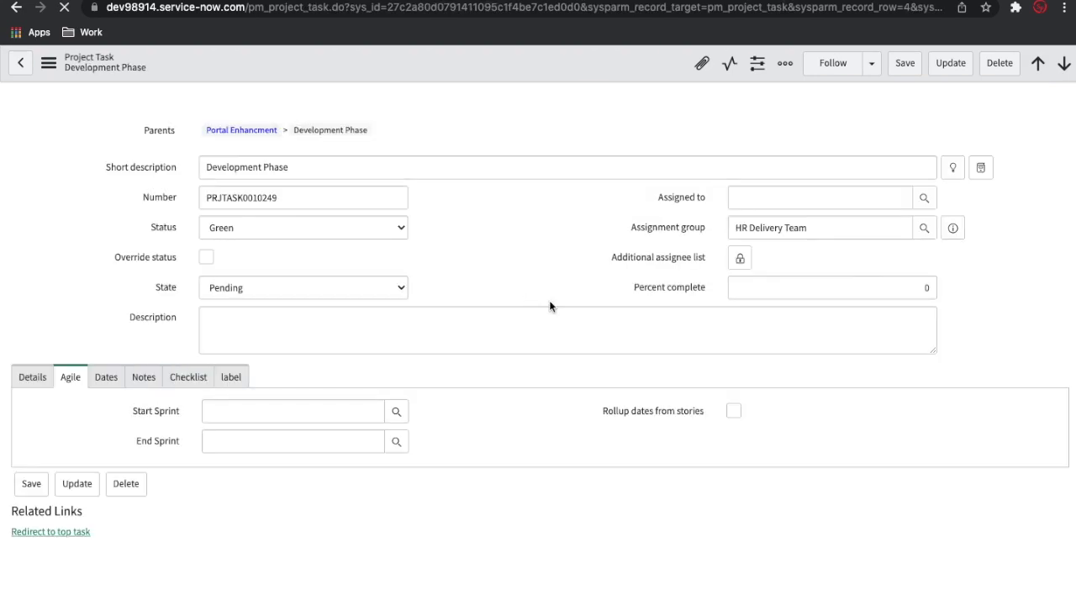
- Set the Development Phase task's assignment group to Java Development and save the task
left_click_drag(812, 235, 705, 221)
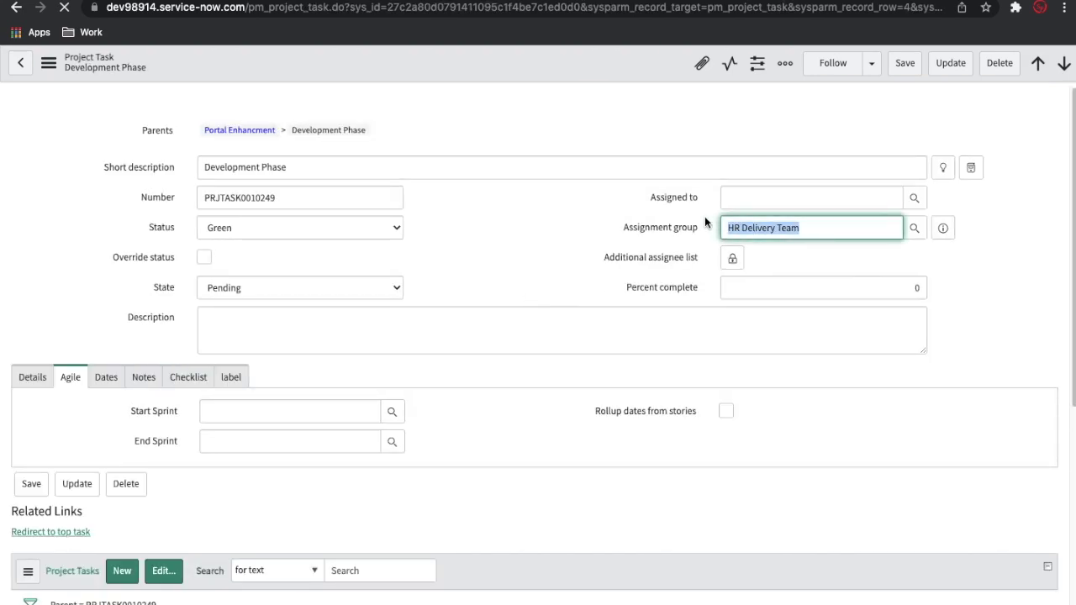
type("Ja")
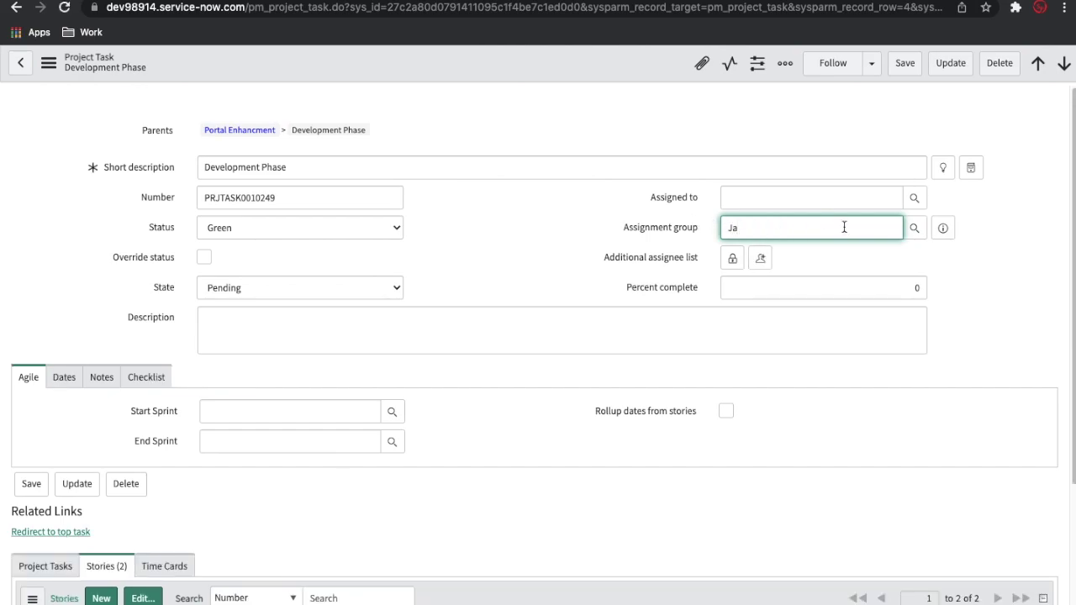
type("va")
left_click(833, 242)
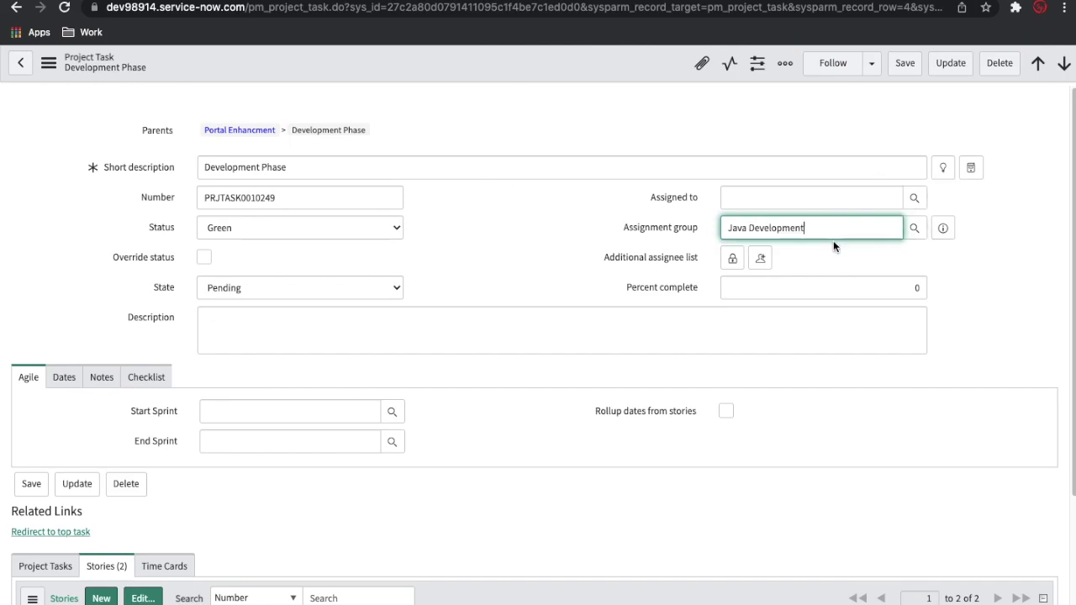
right_click(564, 71)
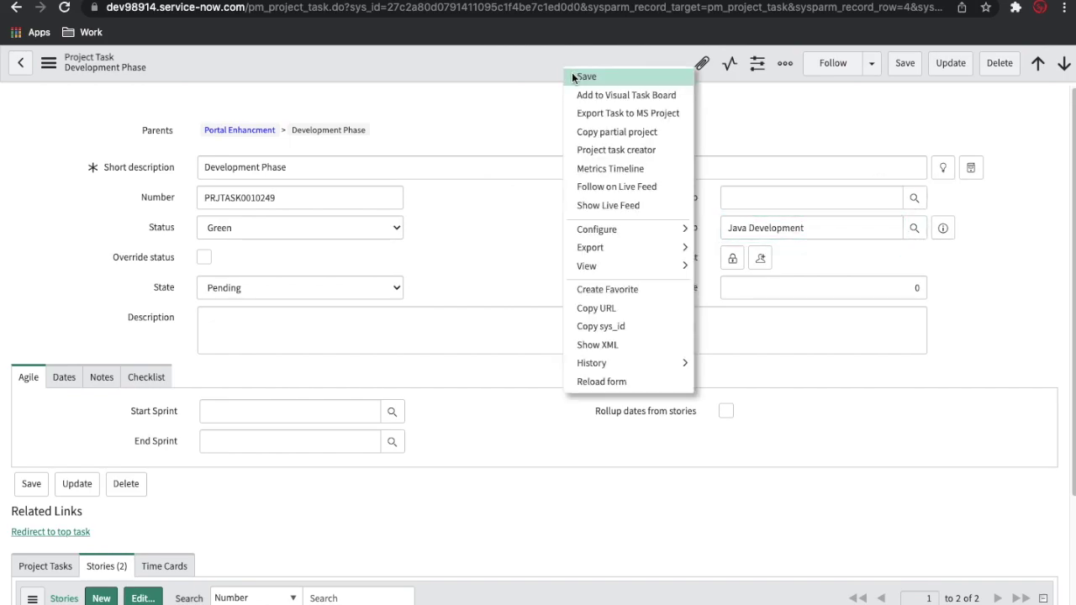
left_click(573, 74)
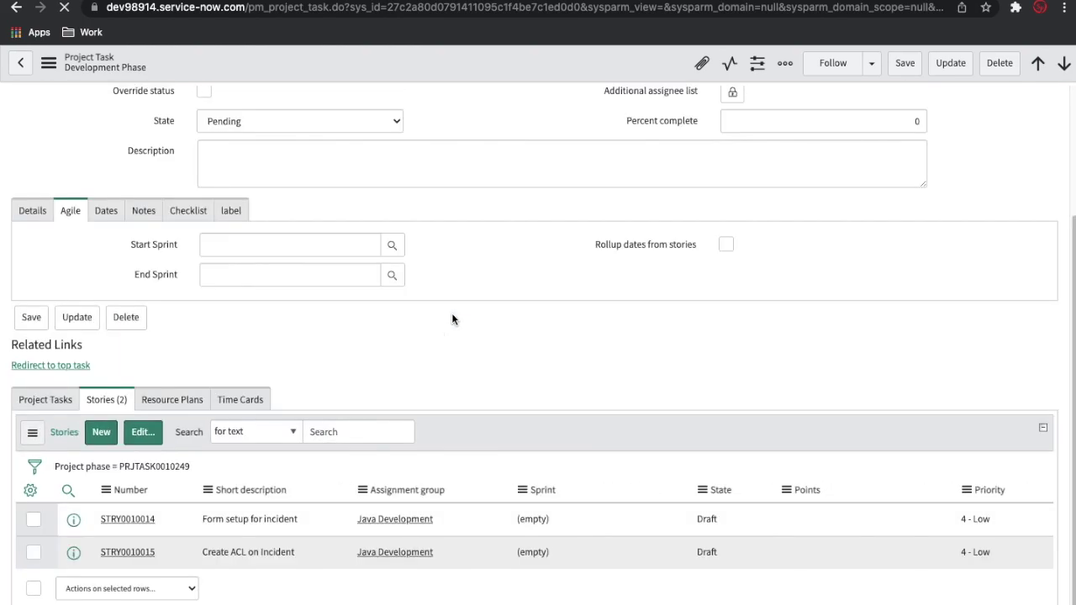
scroll(449, 501, "down", 3)
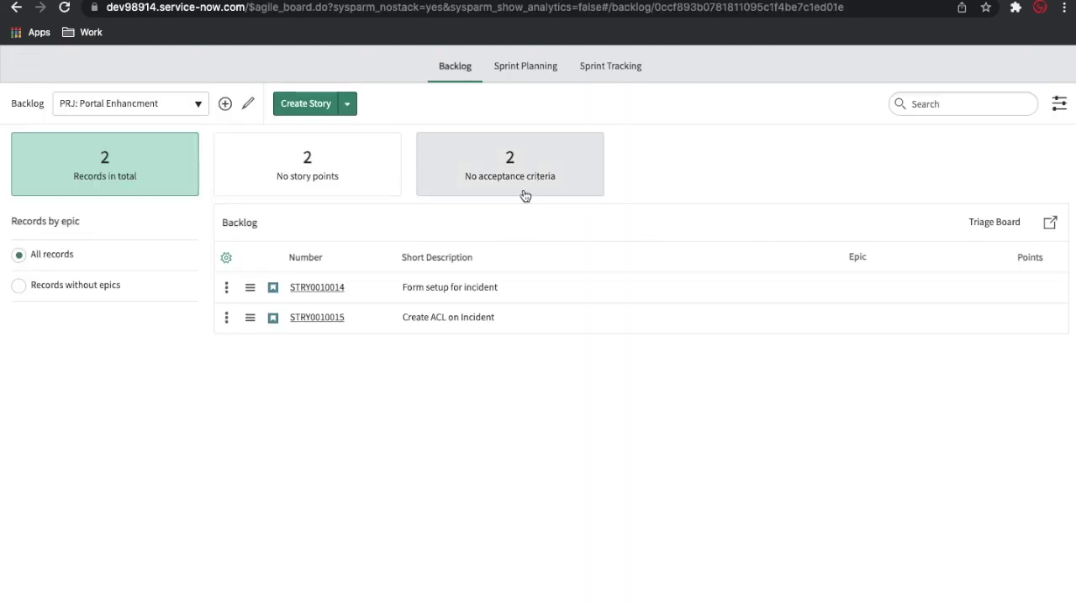
- From the agile board backlog, assign the "Form setup for incident" story to the 1st Phase sprint and update it
left_click(319, 290)
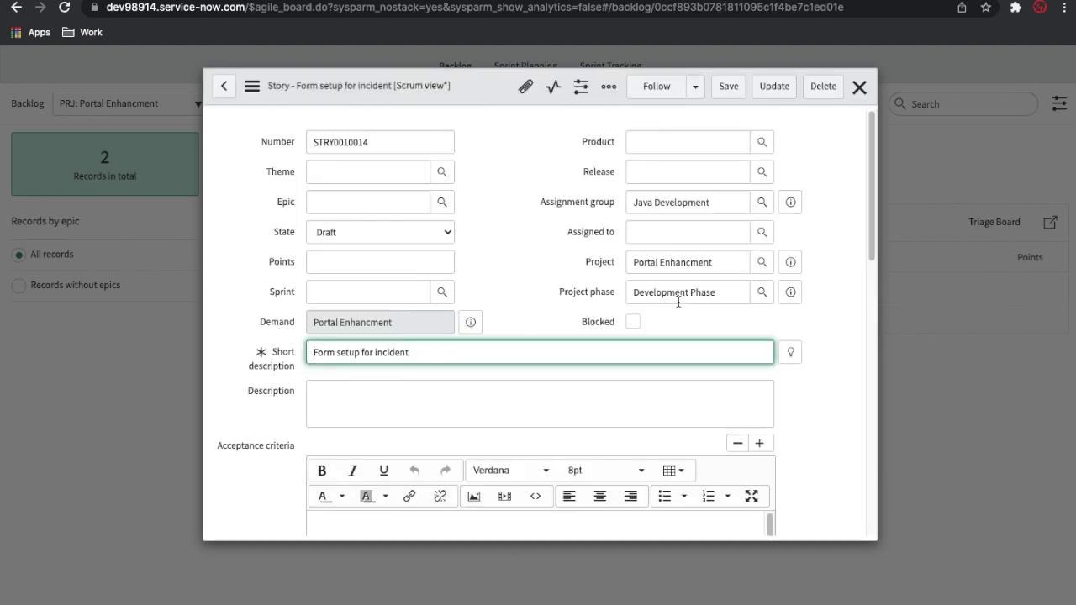
left_click(440, 292)
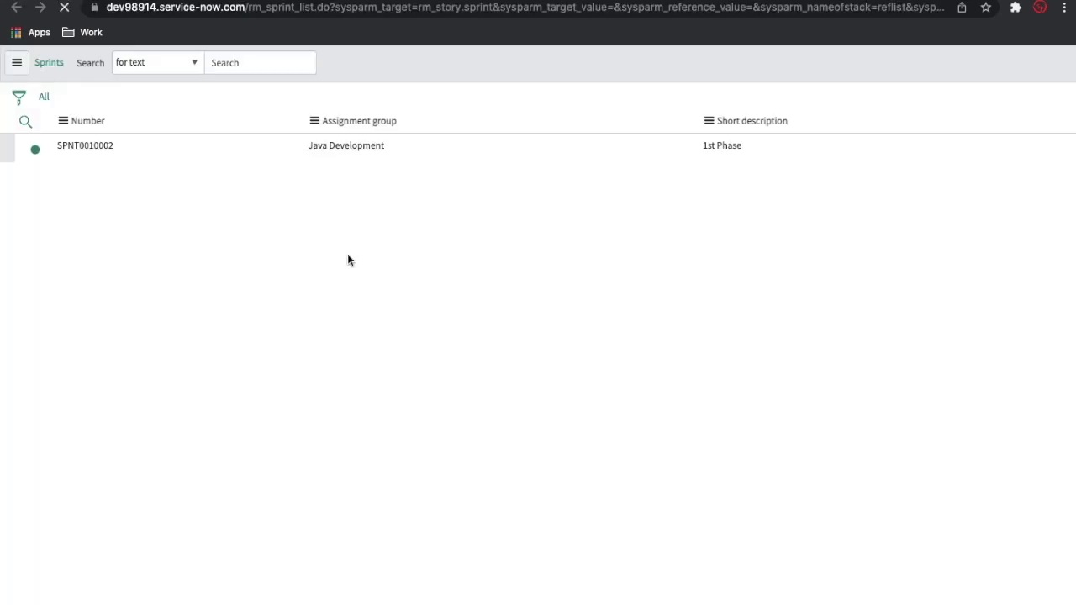
left_click_drag(118, 165, 46, 175)
key("ctrl+c")
left_click(85, 175)
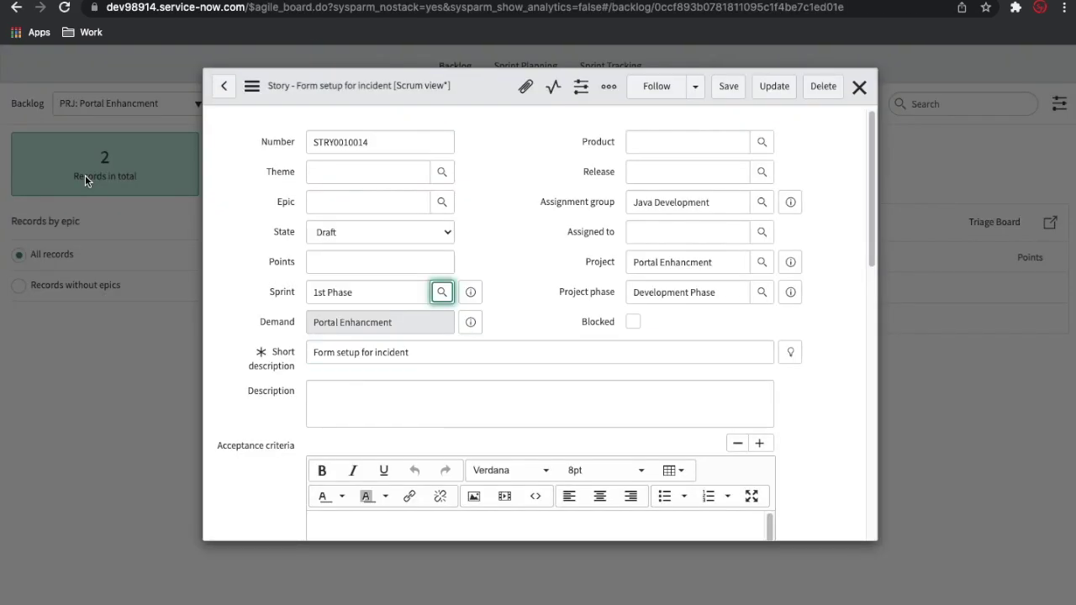
left_click(764, 89)
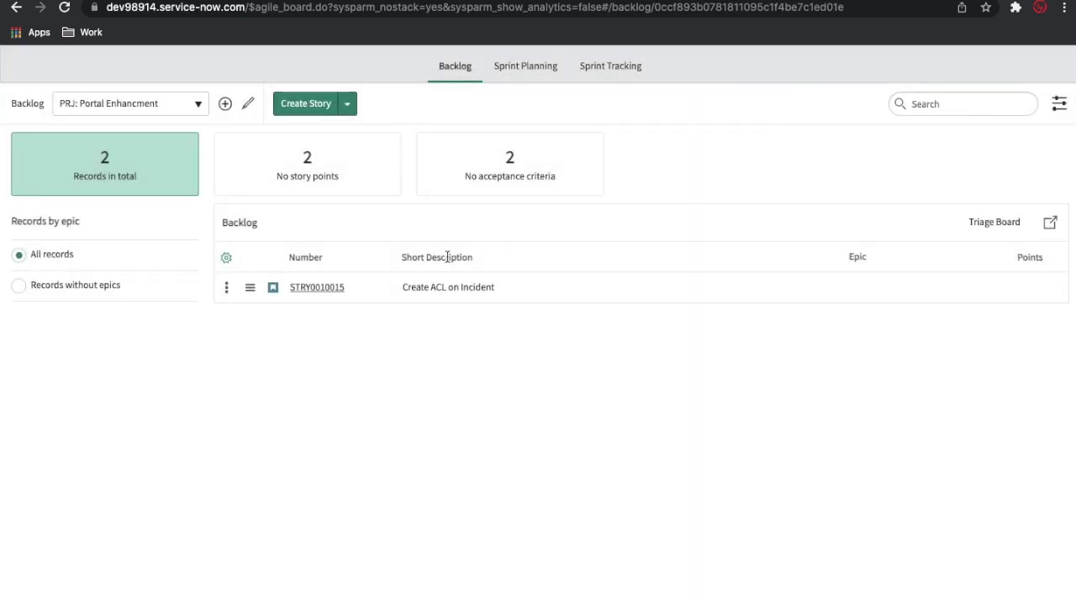
- Open the "Create ACL on Incident" story from the backlog
left_click(322, 289)
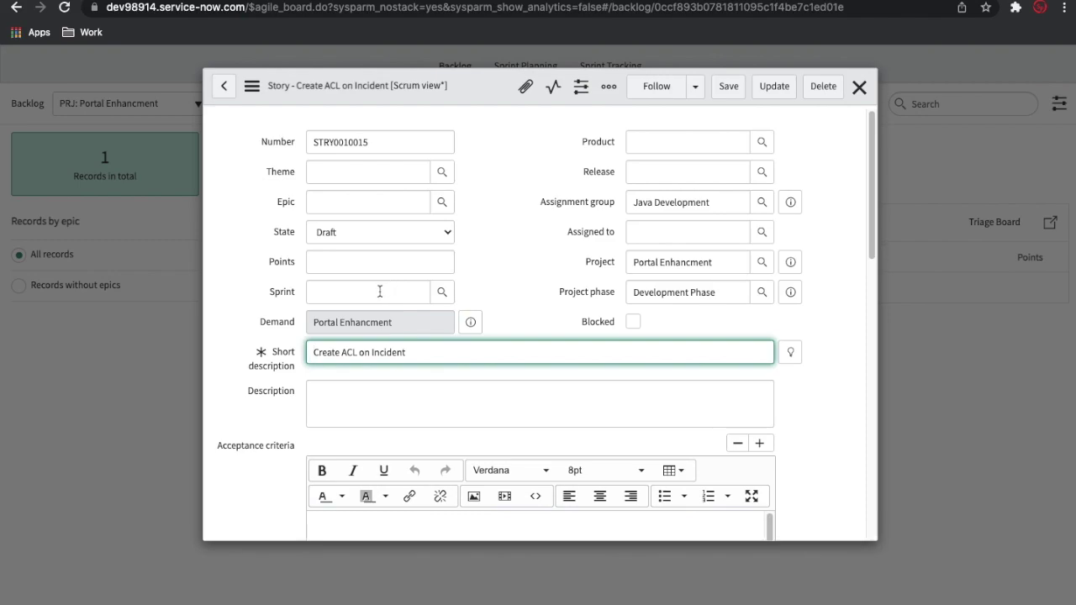
- Try to set the story's sprint by entering the sprint number SPNT0010002
left_click(380, 291)
key("ctrl+v")
key("Home")
key("Delete")
left_click(528, 295)
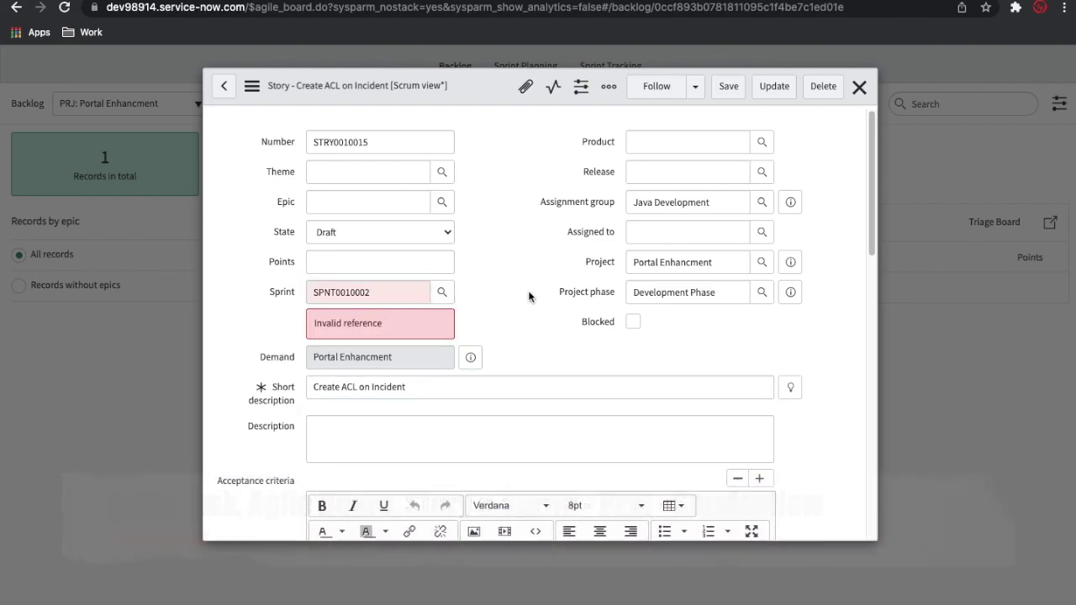
- Choose the 1st Phase sprint for the "Create ACL on Incident" story from the unfiltered sprint list and update the story
left_click(441, 293)
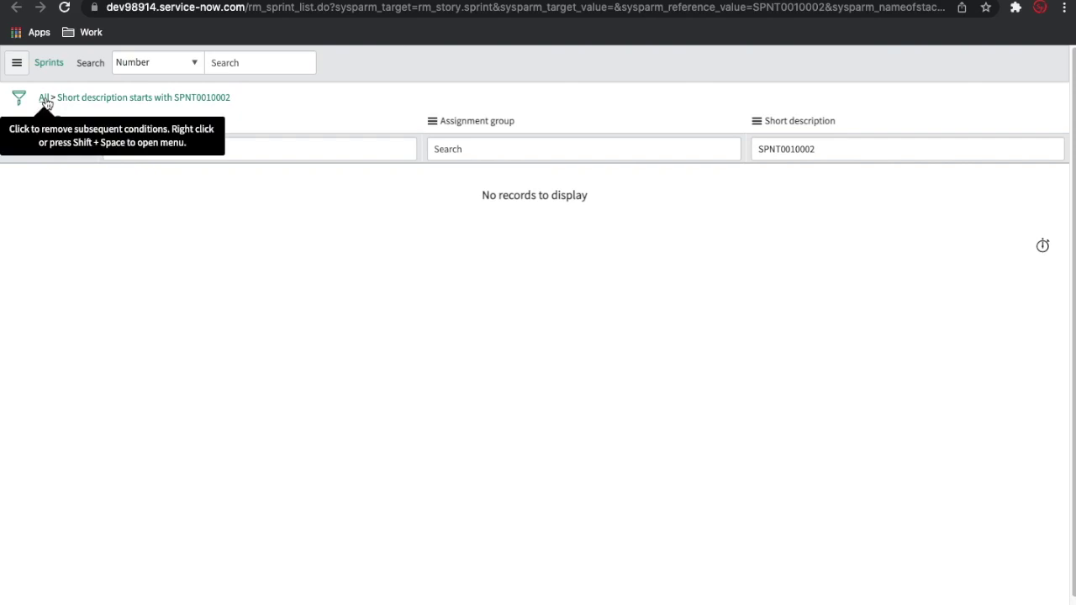
left_click(84, 176)
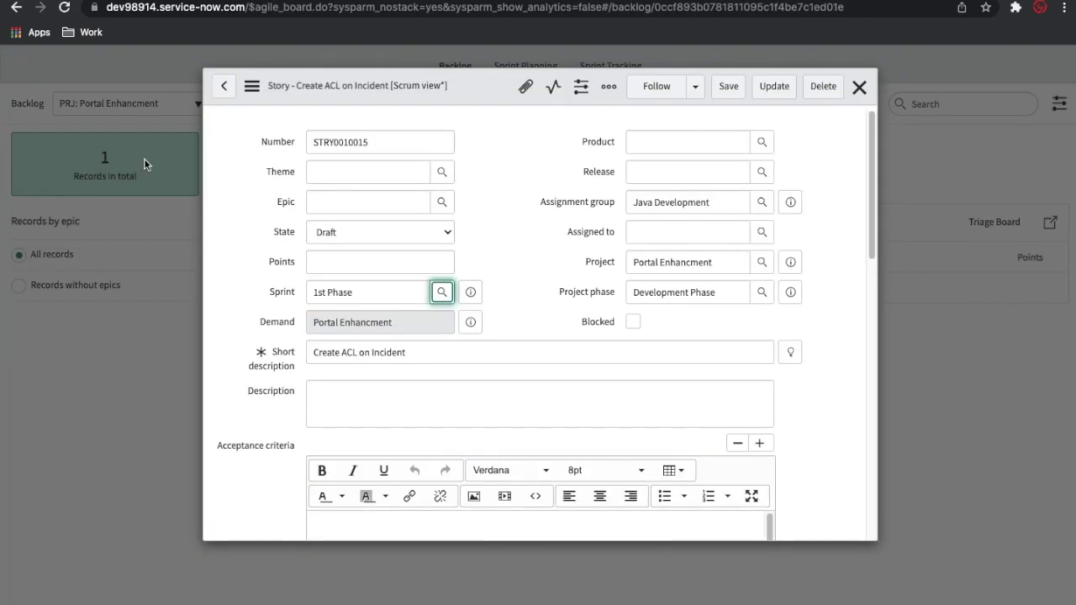
left_click(775, 93)
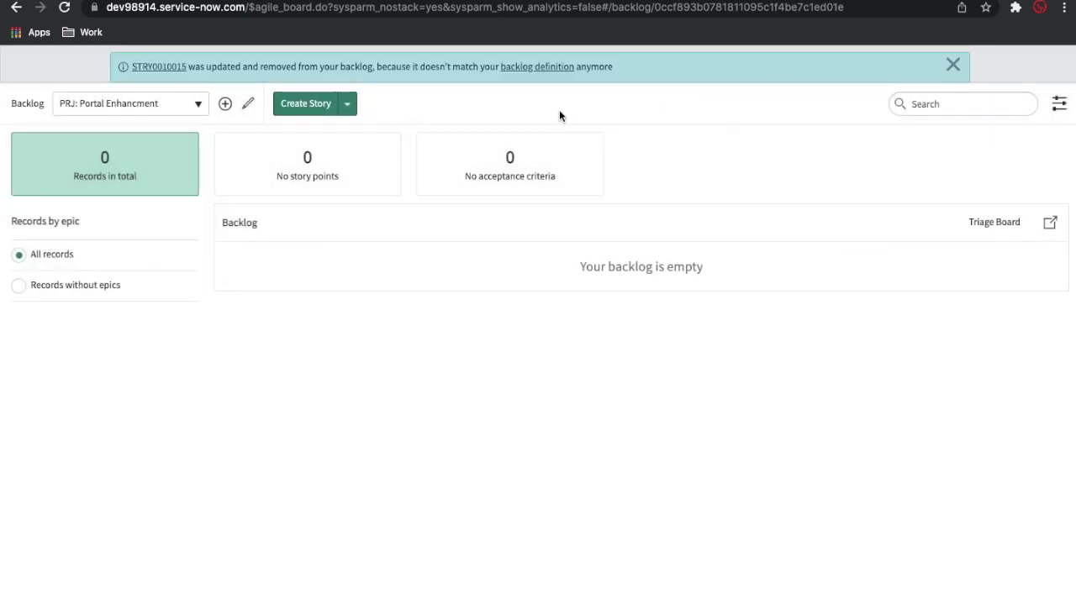
left_click(952, 65)
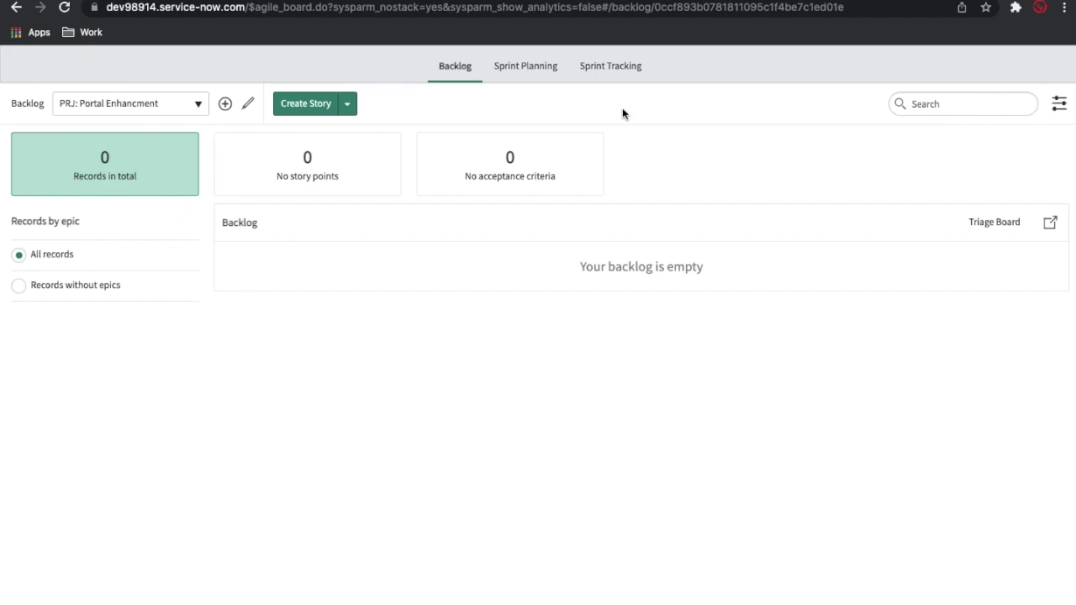
- Open the "Form setup for incident" story from the 1st Phase sprint plan and examine its related links and scrum tasks
left_click(545, 75)
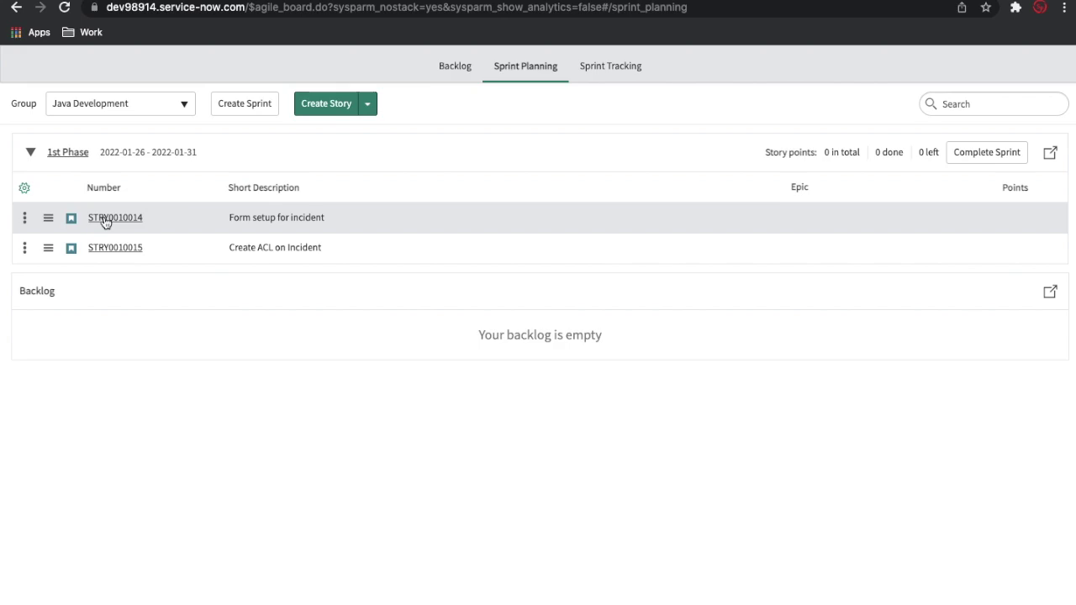
left_click(103, 219)
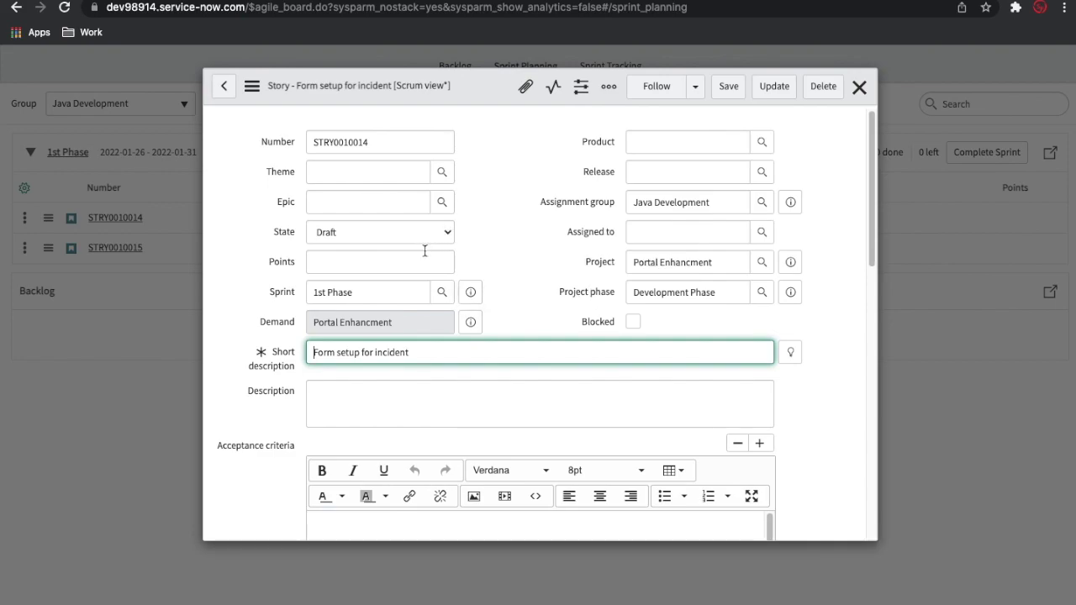
scroll(435, 289, "down", 2)
scroll(435, 288, "down", 8)
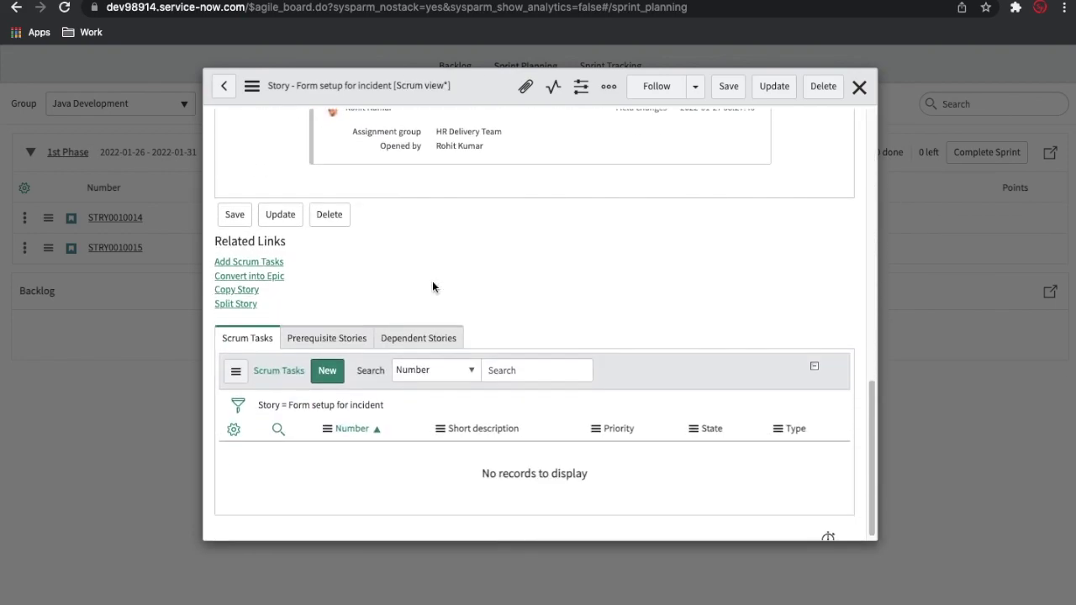
- Review the Development Phase project task's state and percent complete, and the "Form setup for incident" story's details
scroll(432, 281, "up", 10)
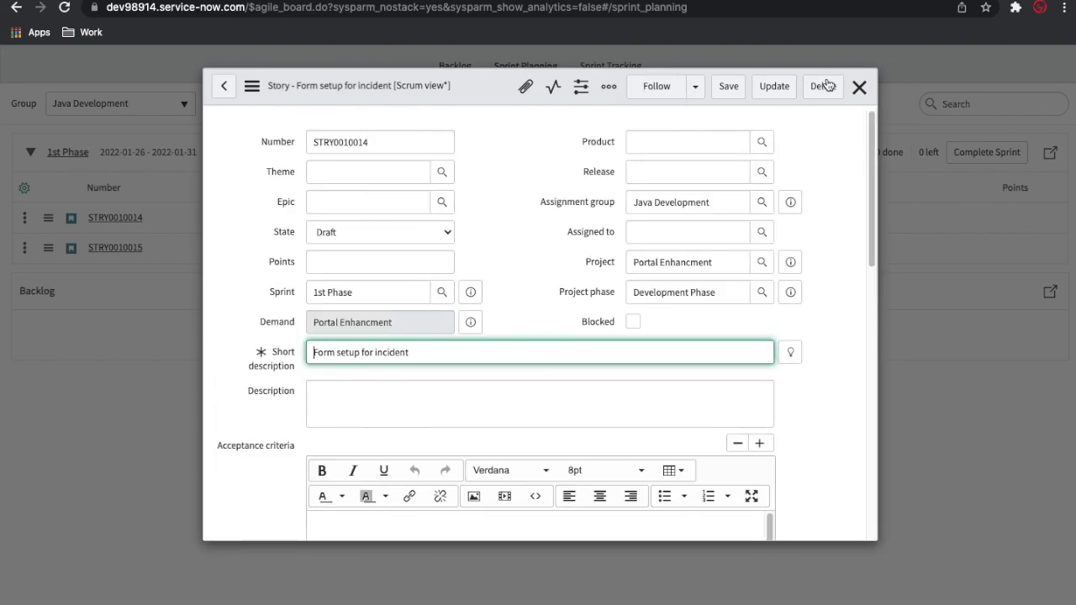
left_click(859, 88)
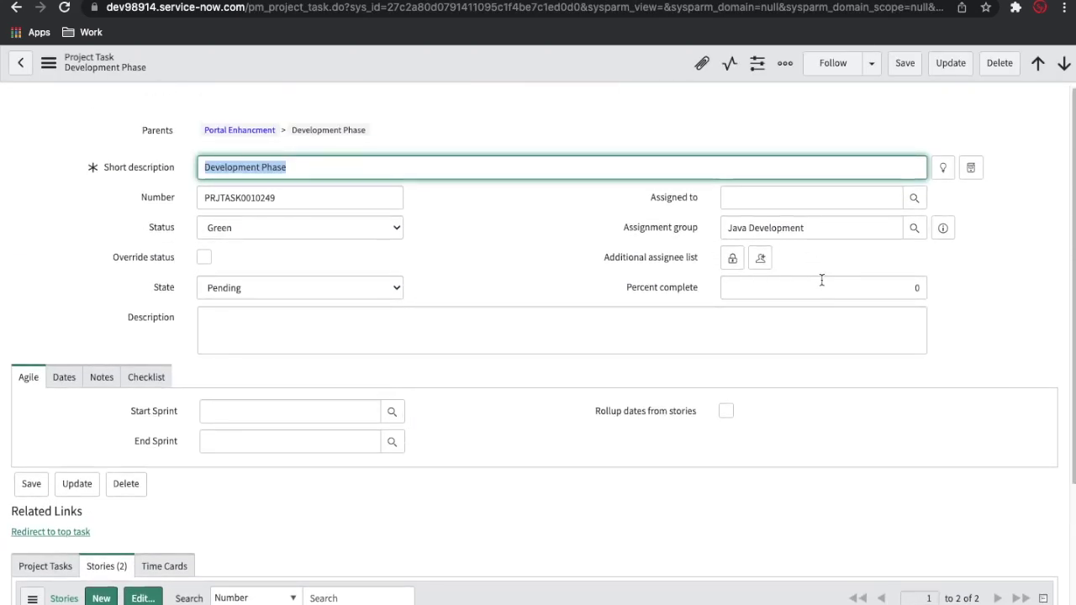
scroll(819, 282, "down", 2)
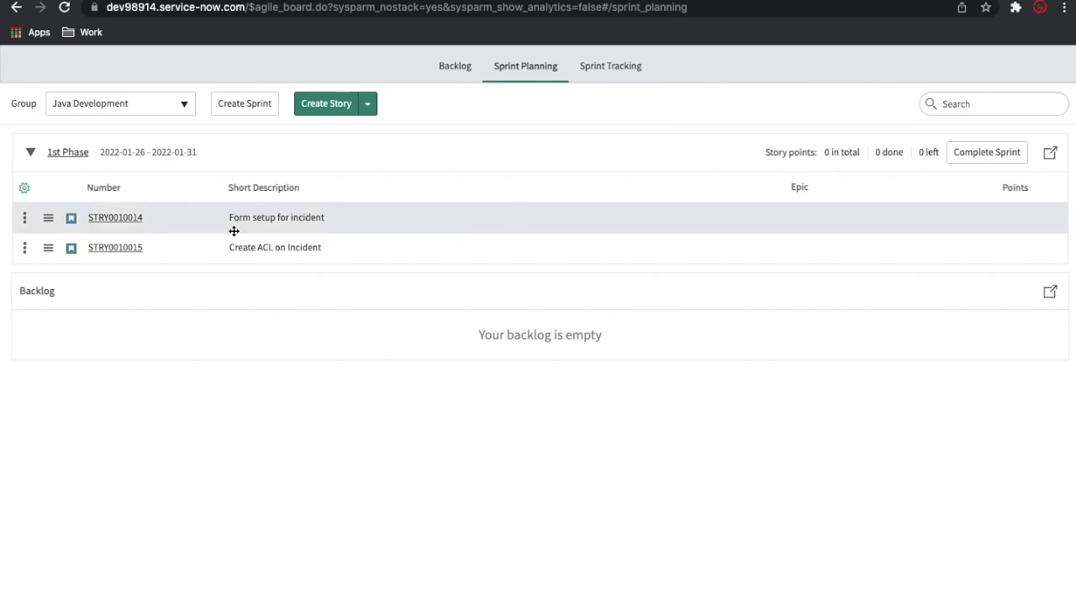
left_click(131, 220)
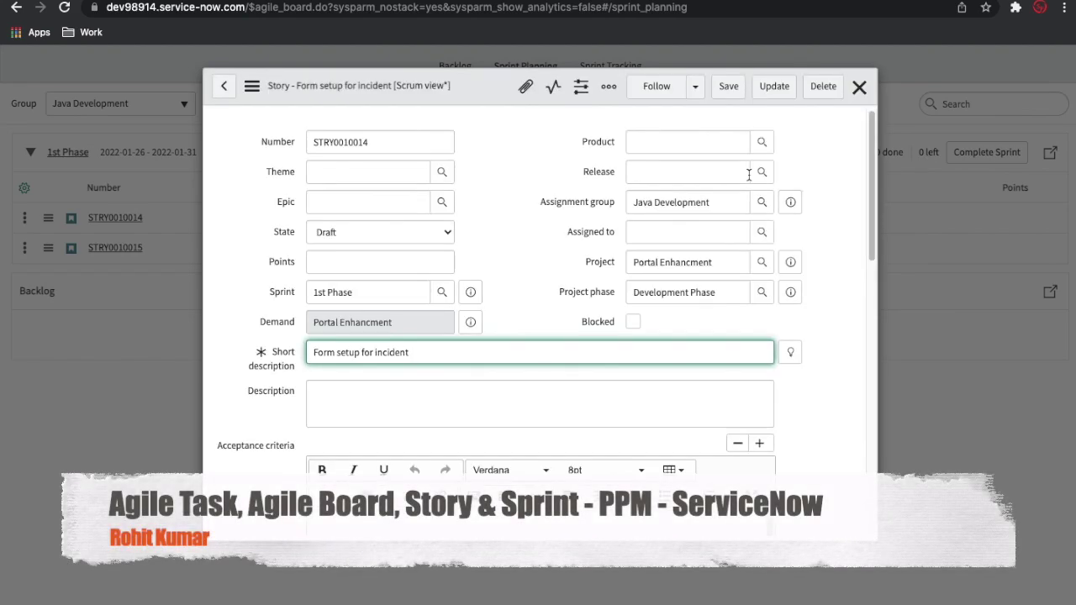
left_click(858, 88)
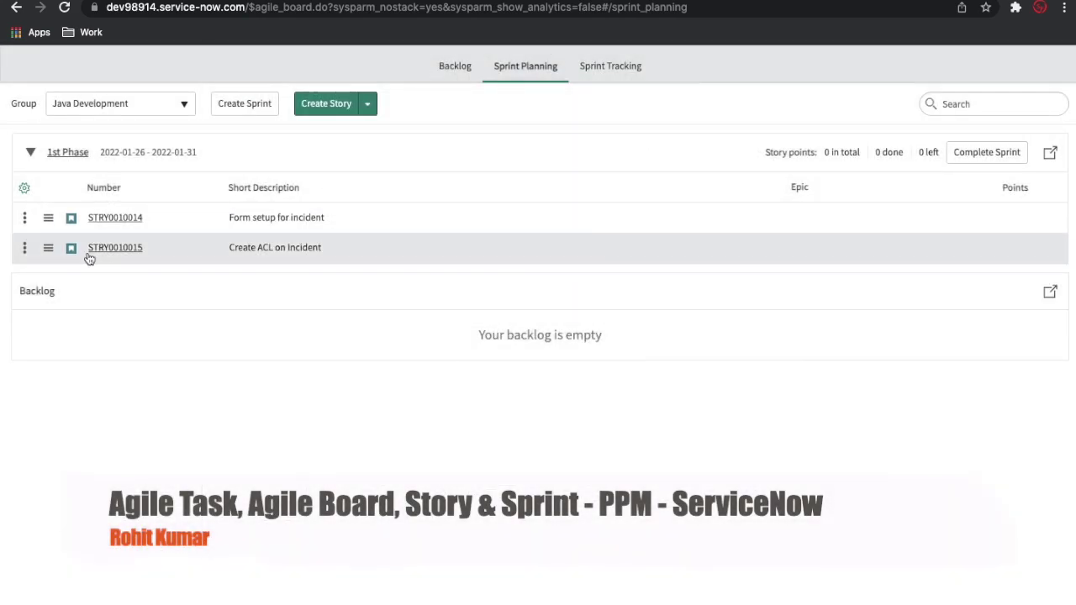
- Open the "Form setup for incident" story from the 1st Phase sprint and set its state to Complete
left_click(102, 218)
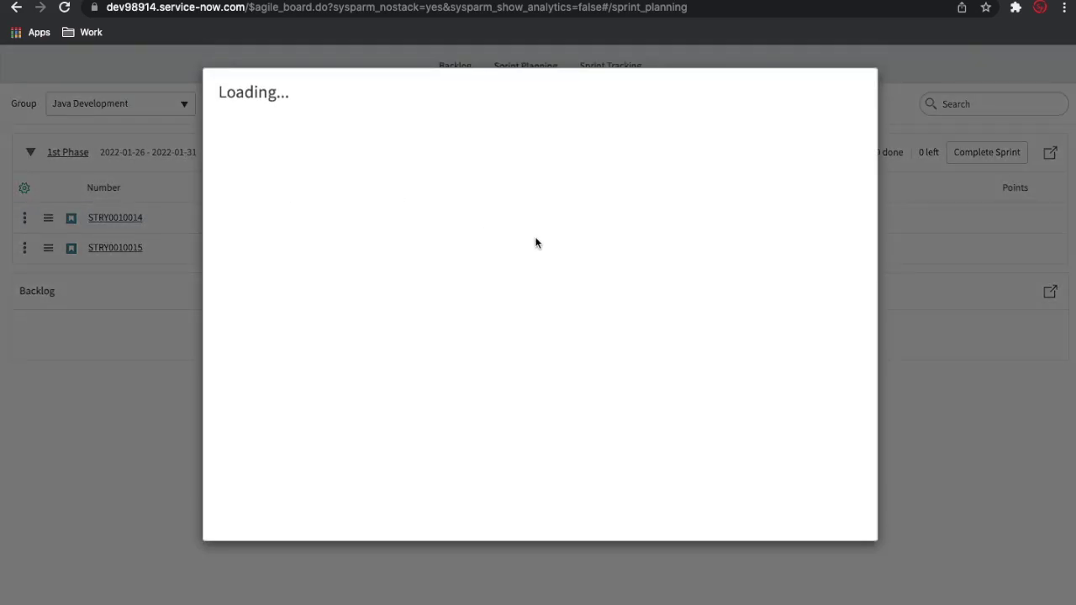
left_click(415, 241)
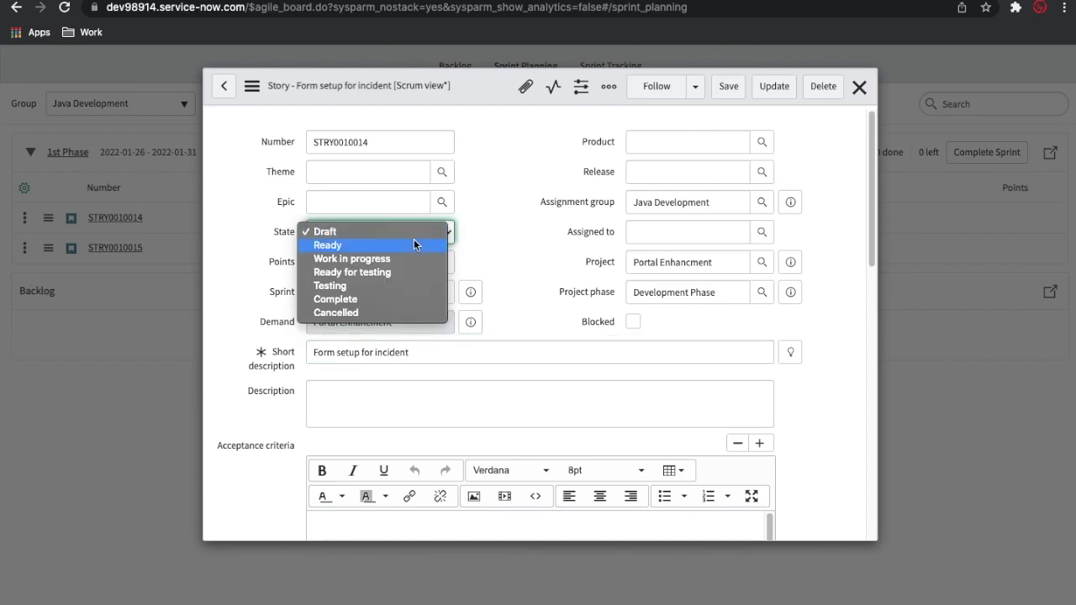
left_click(363, 298)
- Copy the short description "Form setup for incident" into the story's acceptance criteria, save the story and close it
scroll(540, 288, "down", 3)
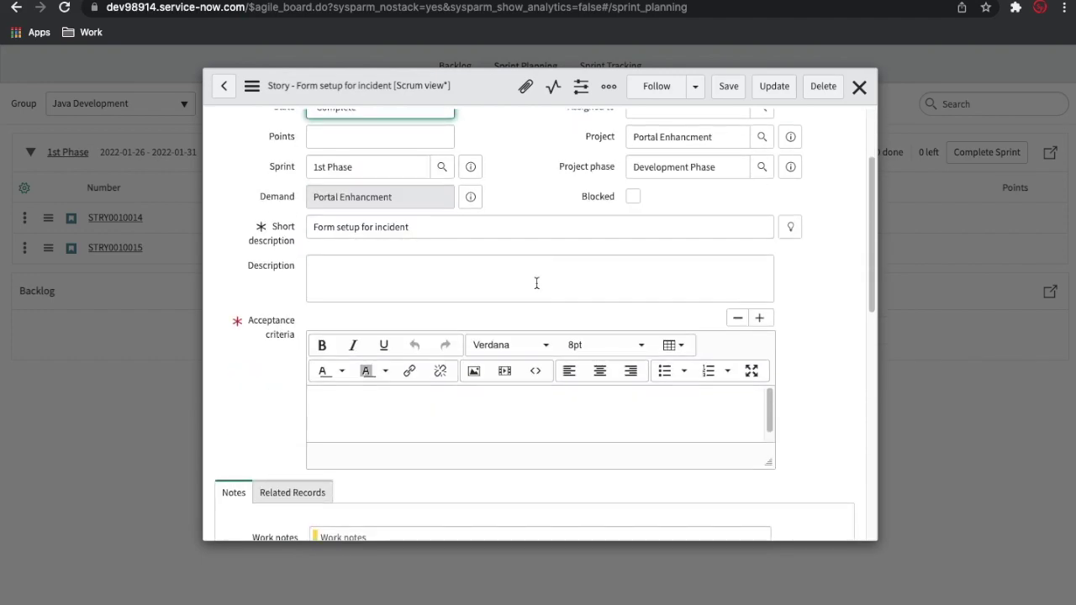
left_click_drag(429, 226, 237, 232)
key("ctrl+c")
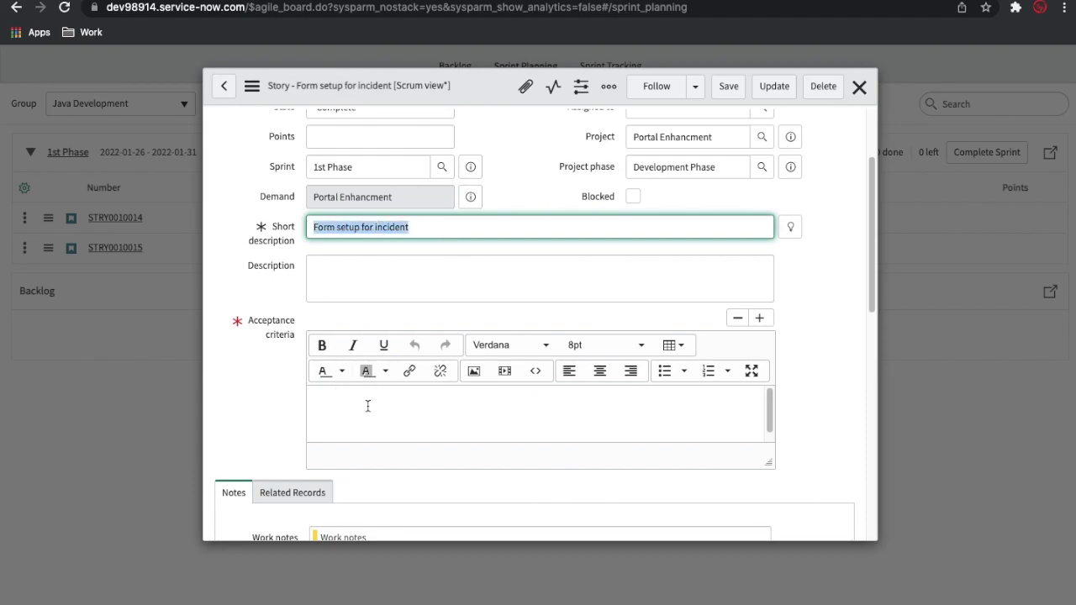
left_click(369, 430)
key("ctrl+v")
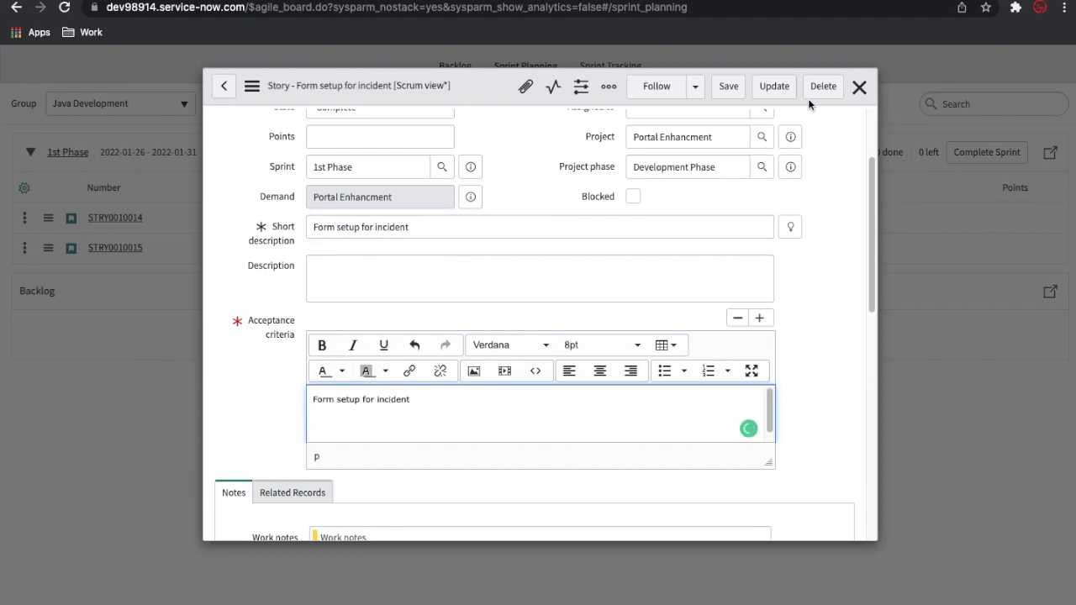
left_click(726, 87)
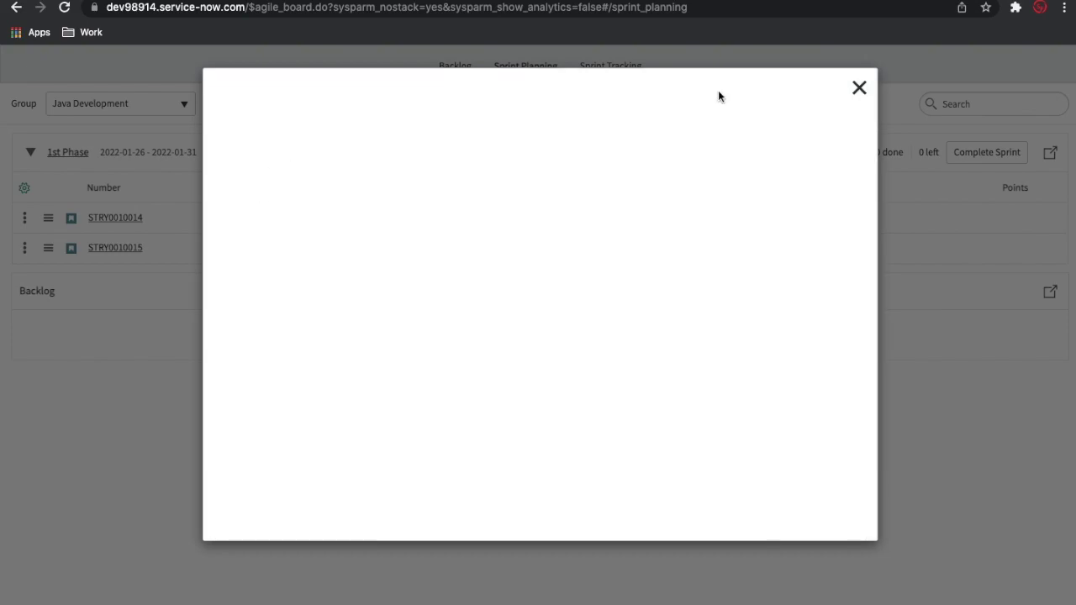
left_click(862, 100)
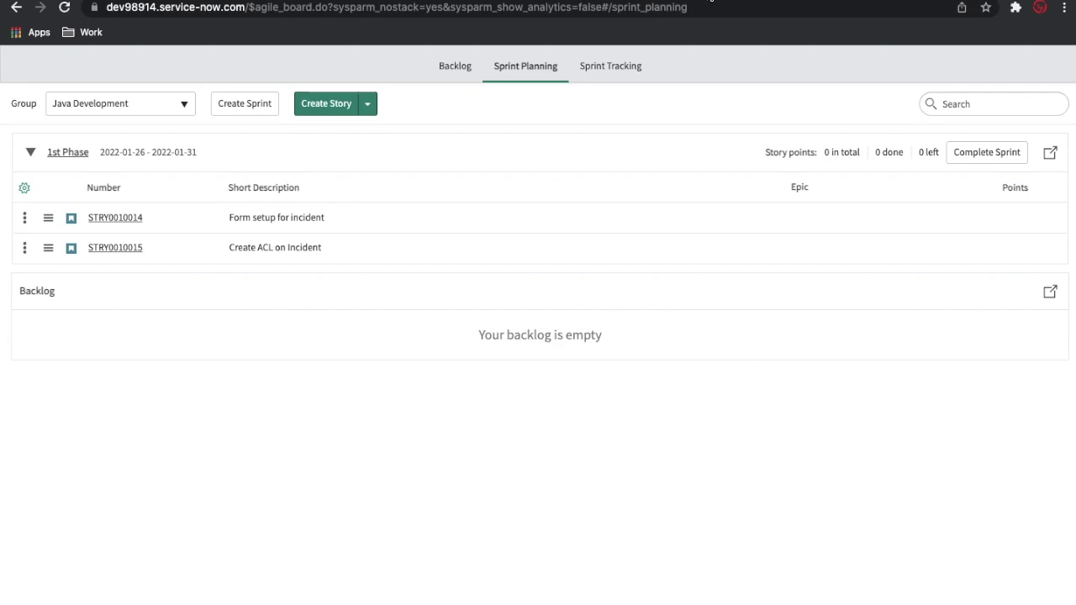
- Review the Development Phase's progress on its project task and on the reloaded Portal Enhancment workbench's timeline and story board
left_click(709, 3)
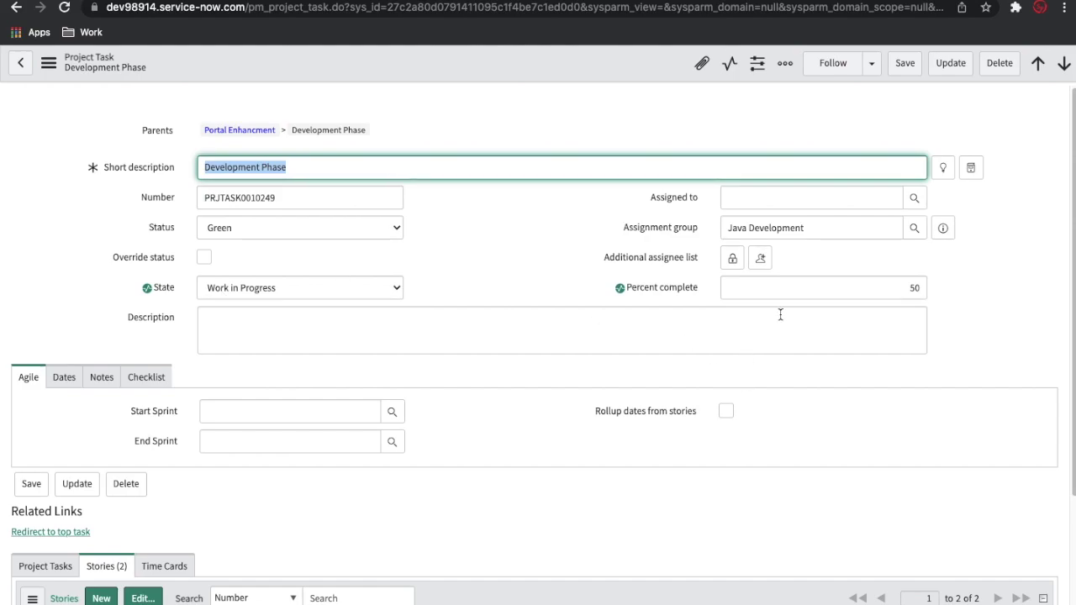
scroll(780, 314, "down", 2)
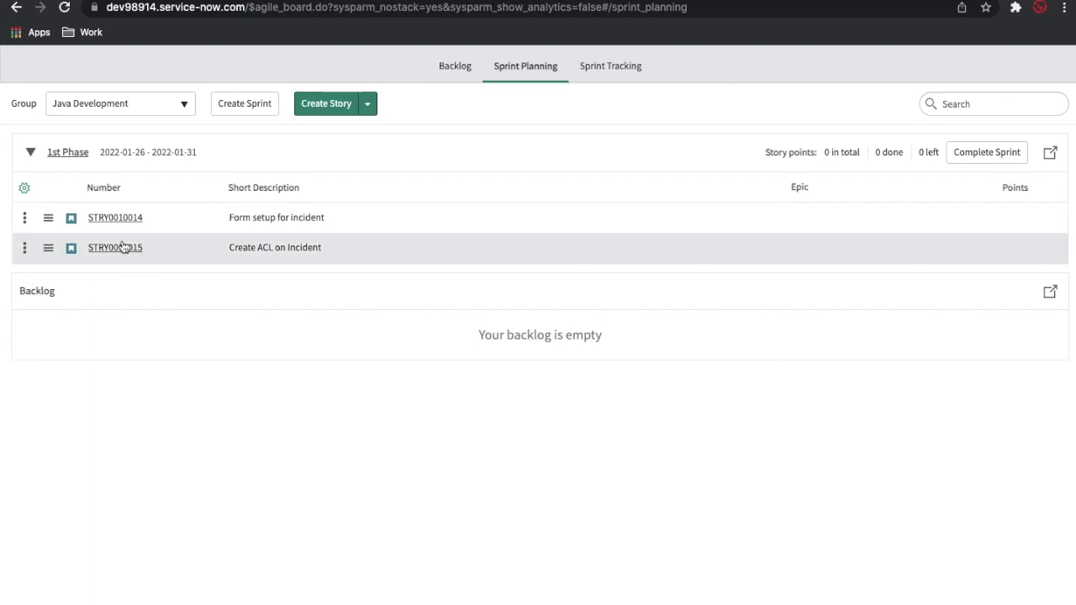
left_click(66, 8)
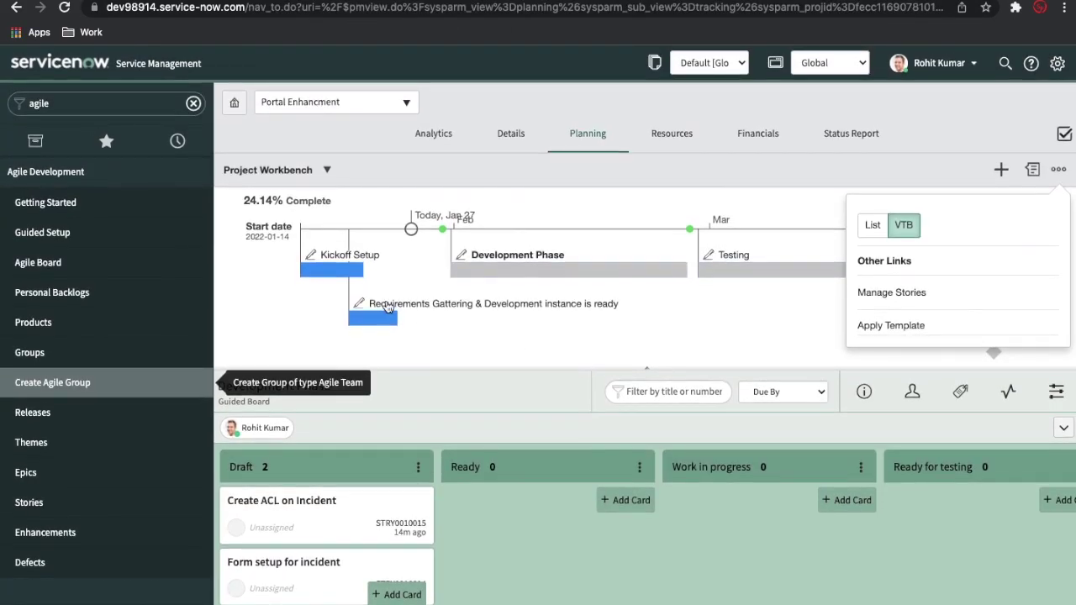
left_click(605, 271)
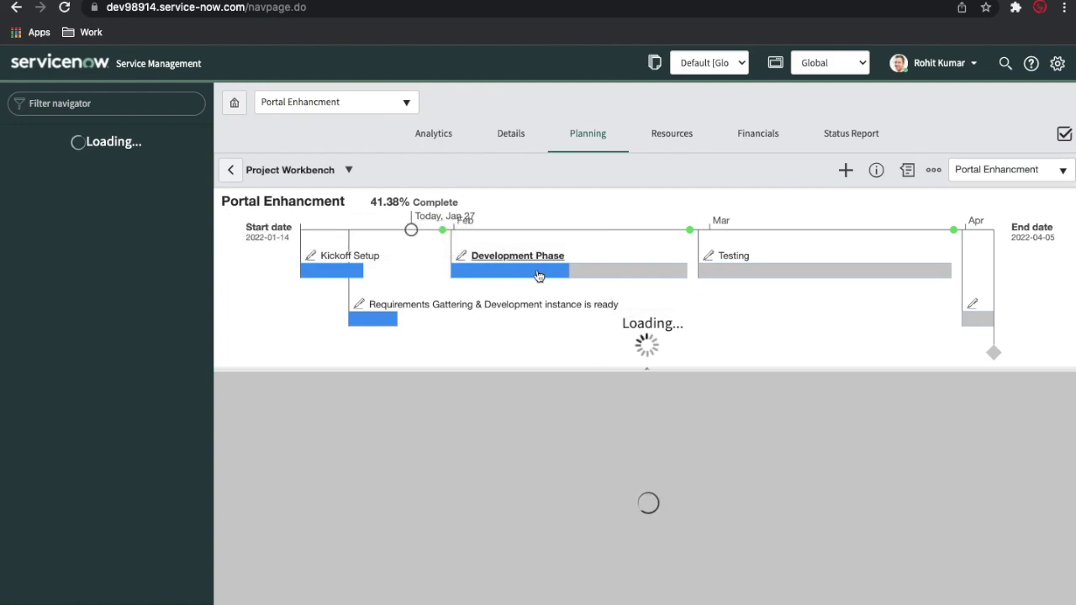
mouse_move(568, 278)
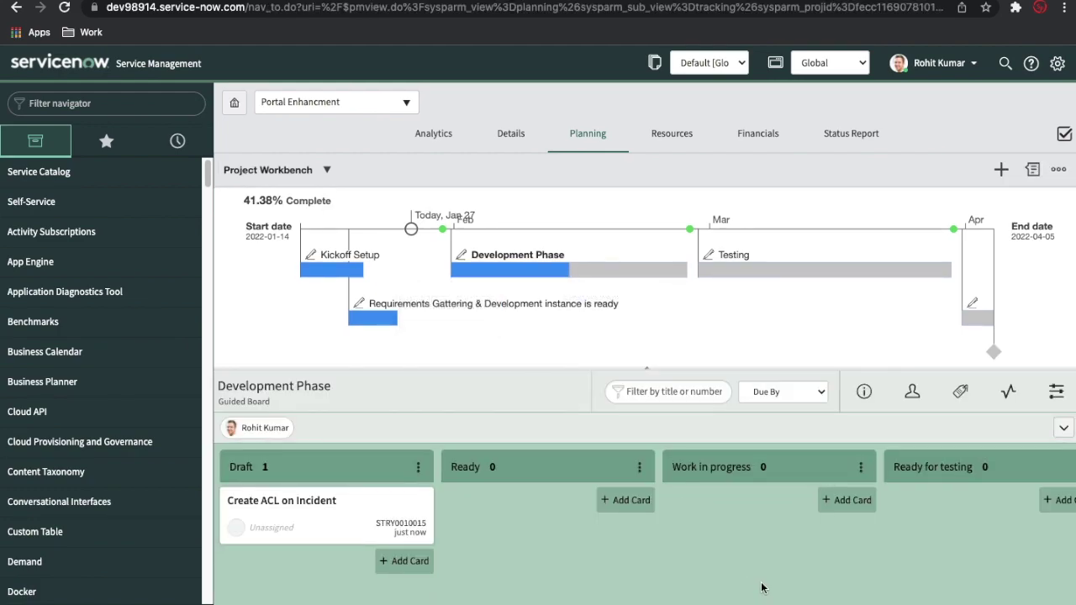
scroll(762, 587, "right", 10)
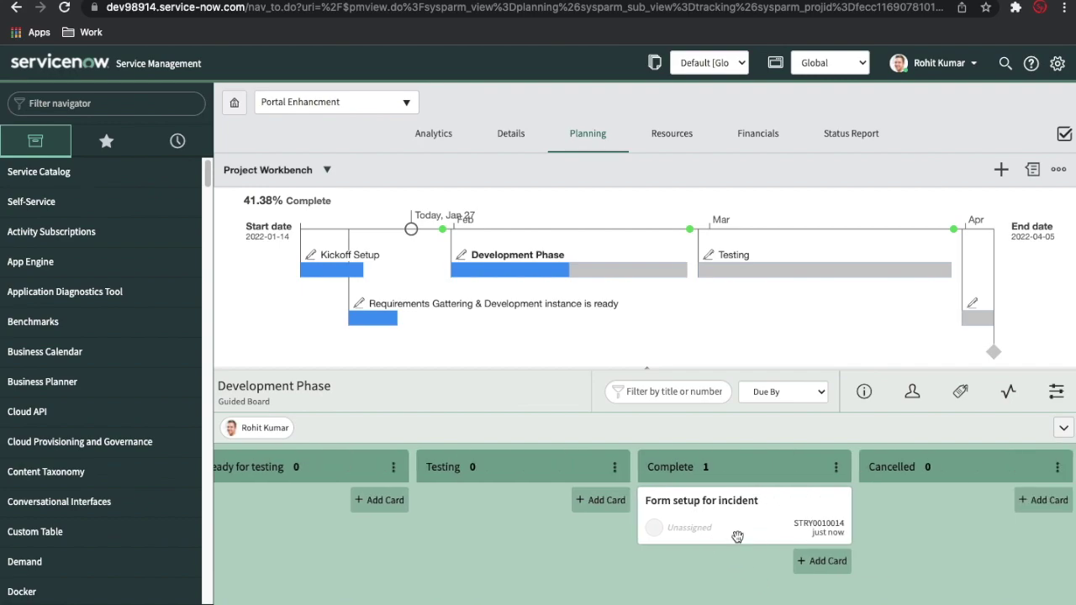
scroll(724, 560, "left", 10)
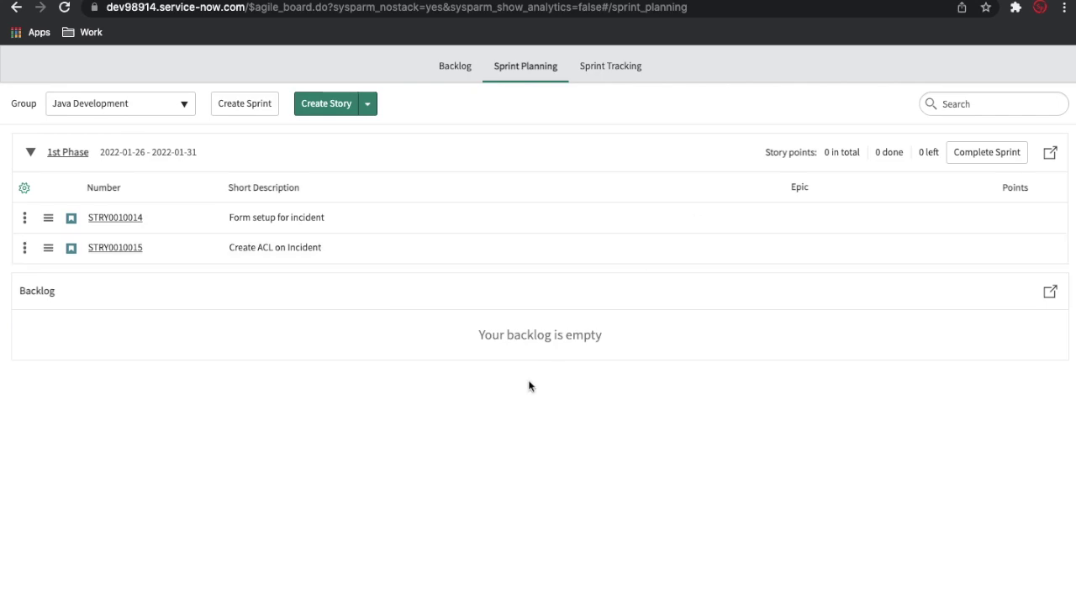
- Open the "Create ACL on Incident" story from the 1st Phase sprint and examine its activity, related links and scrum tasks
left_click(116, 252)
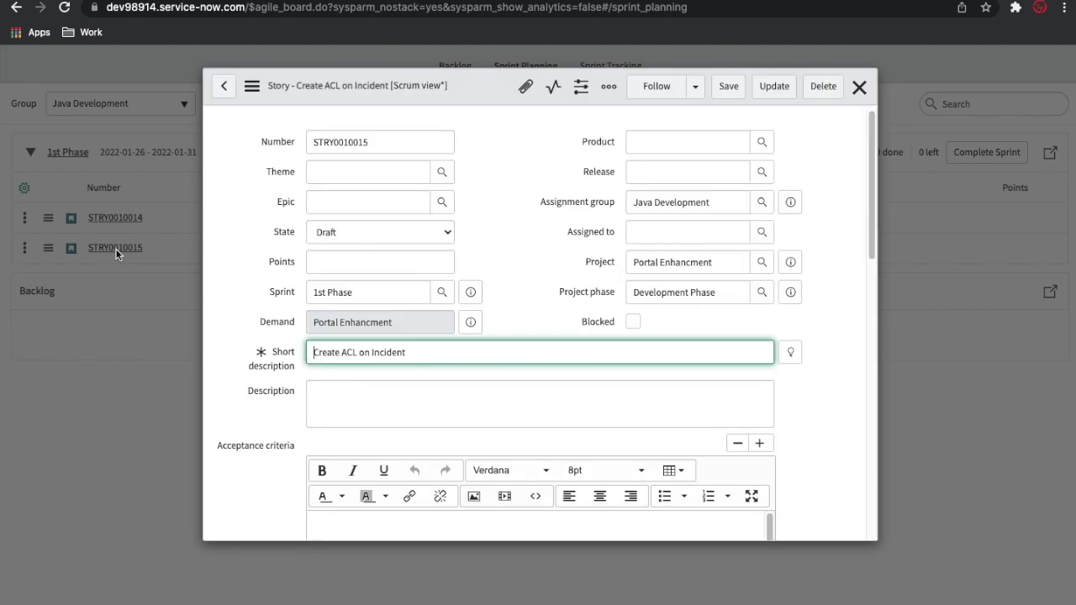
mouse_move(267, 319)
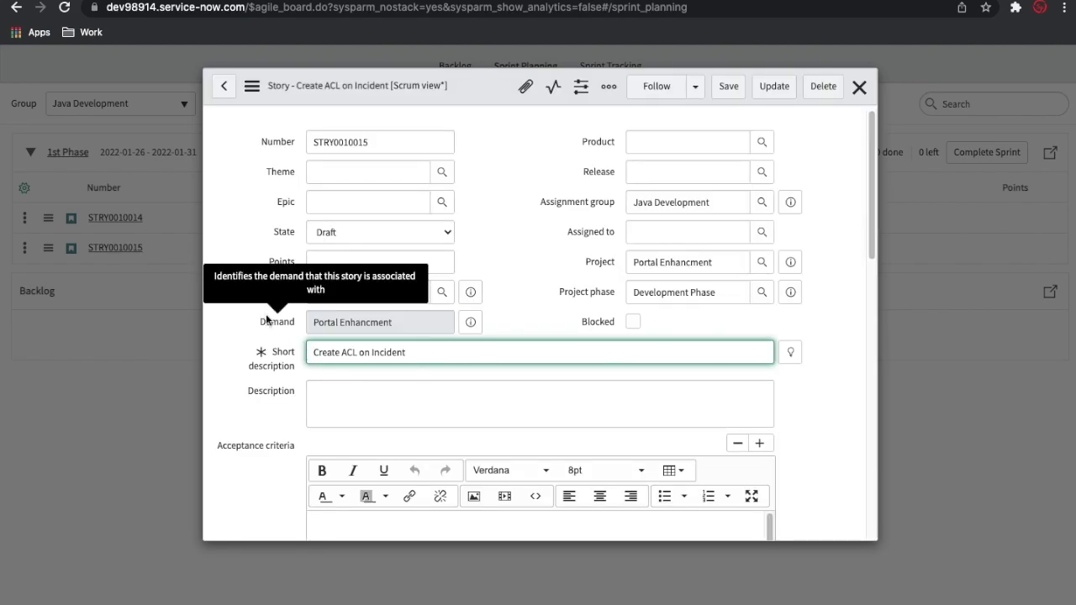
scroll(266, 319, "down", 15)
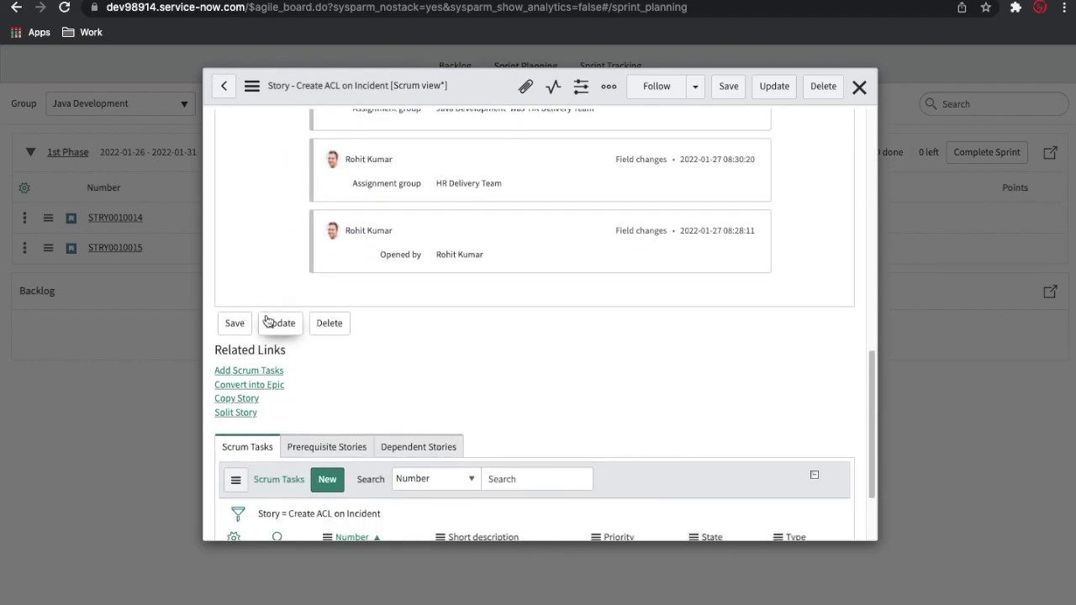
left_click(266, 322)
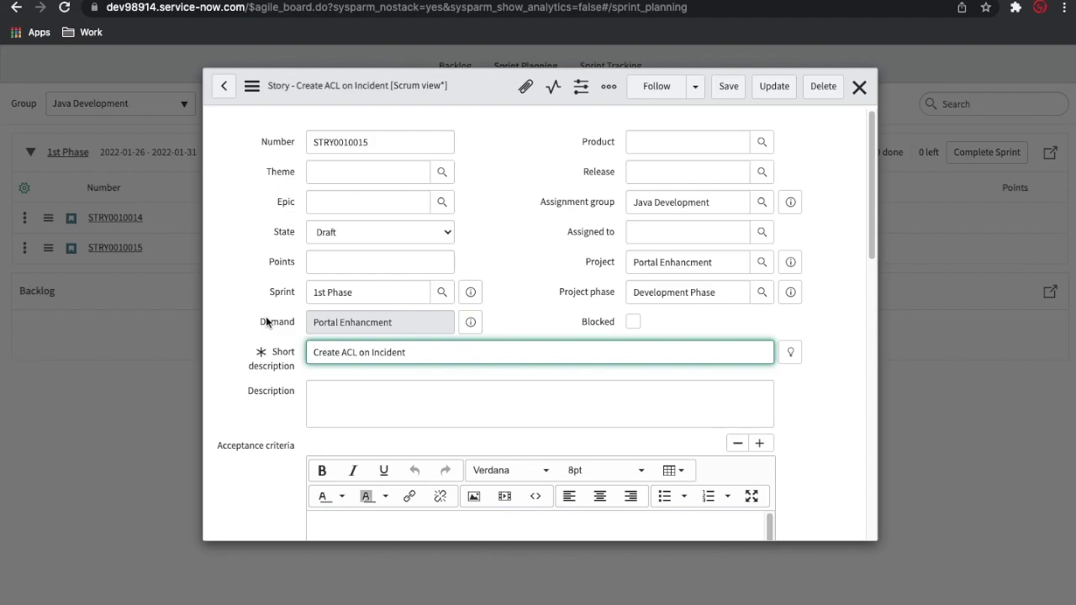
scroll(266, 320, "down", 15)
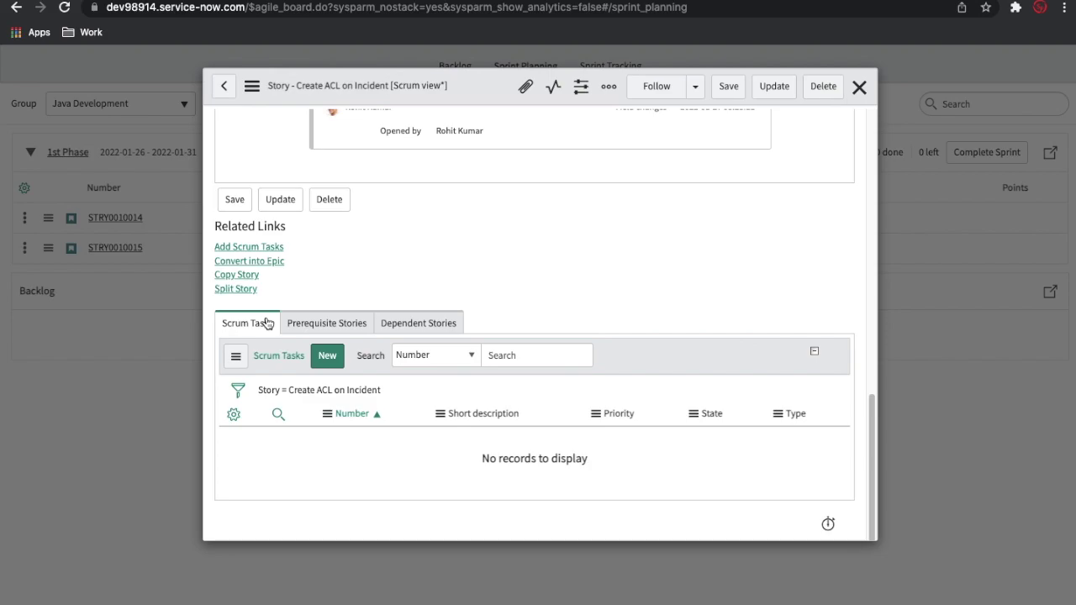
scroll(532, 257, "up", 15)
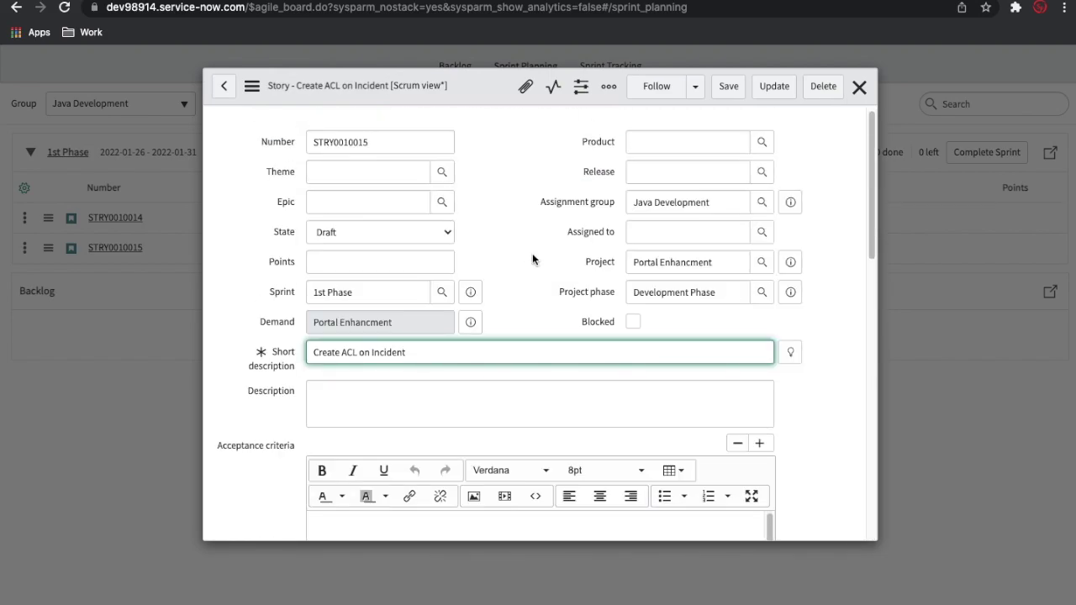
- Set the "Create ACL on Incident" story's points to 5 and its state to Ready
left_click(432, 263)
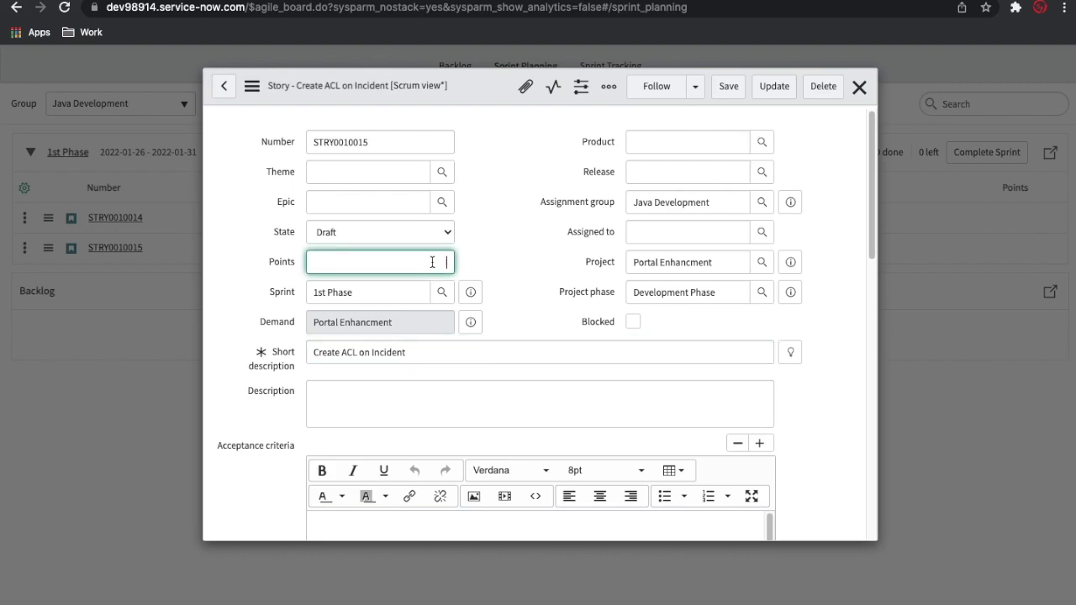
left_click(404, 232)
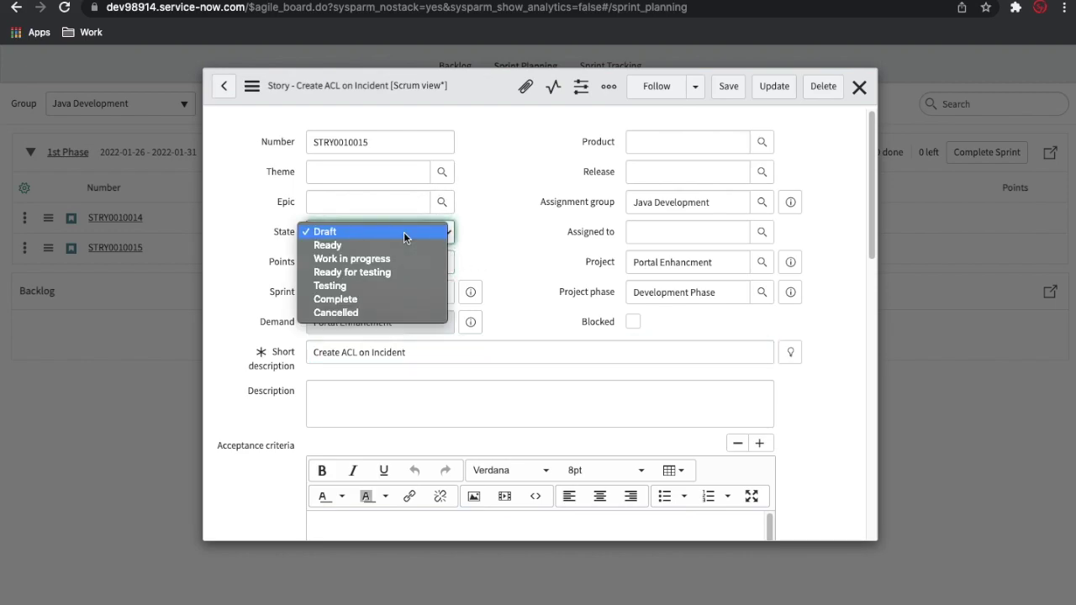
left_click(358, 248)
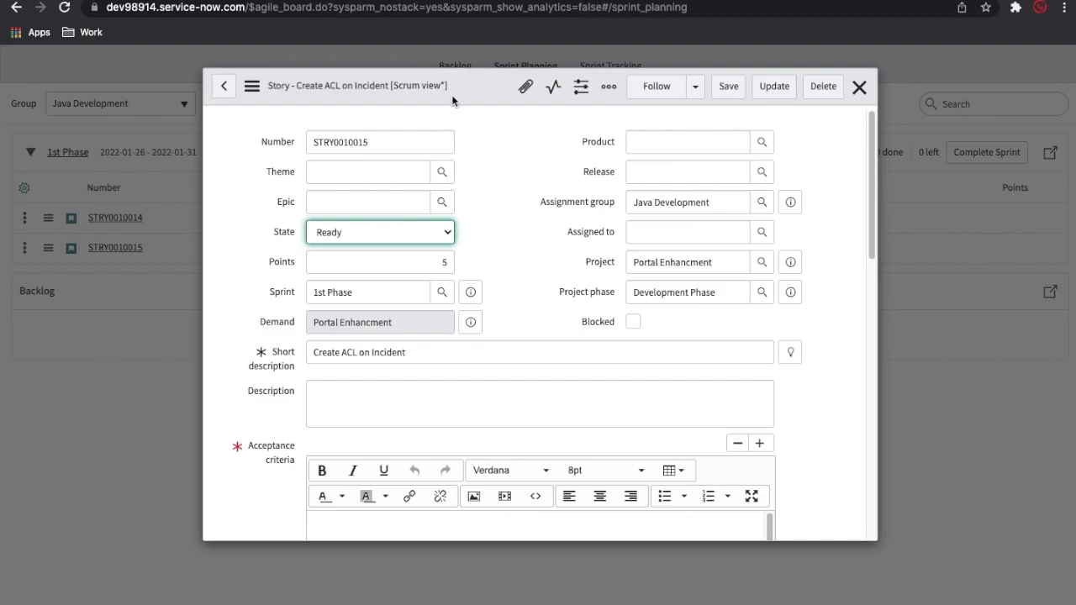
left_click(403, 233)
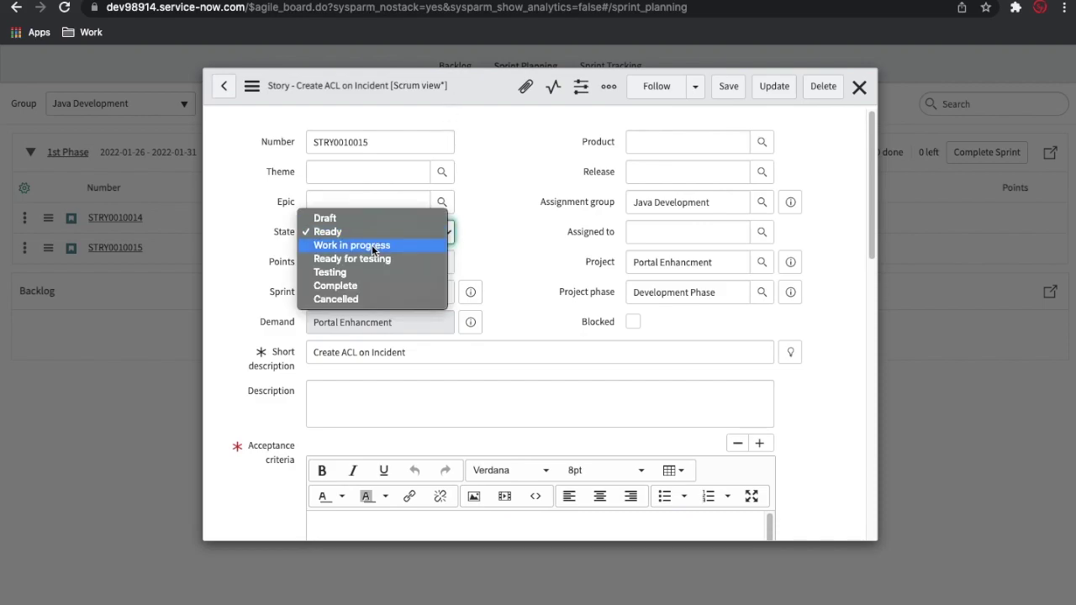
left_click(372, 244)
left_click(383, 226)
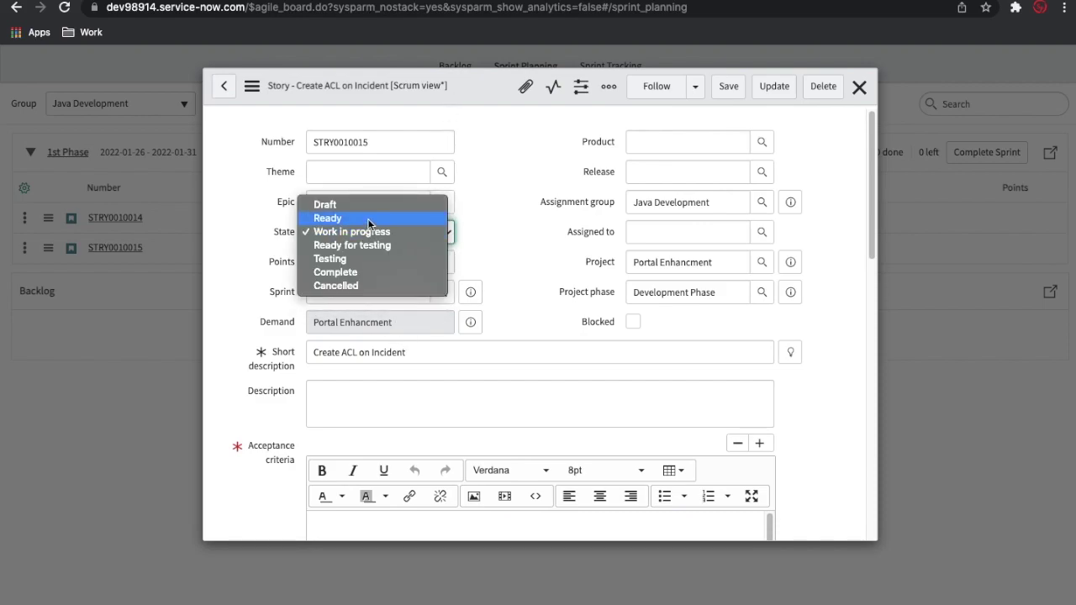
left_click(368, 224)
- Copy the short description "Create ACL on Incident" into the story's acceptance criteria and save the story
left_click_drag(405, 352, 276, 352)
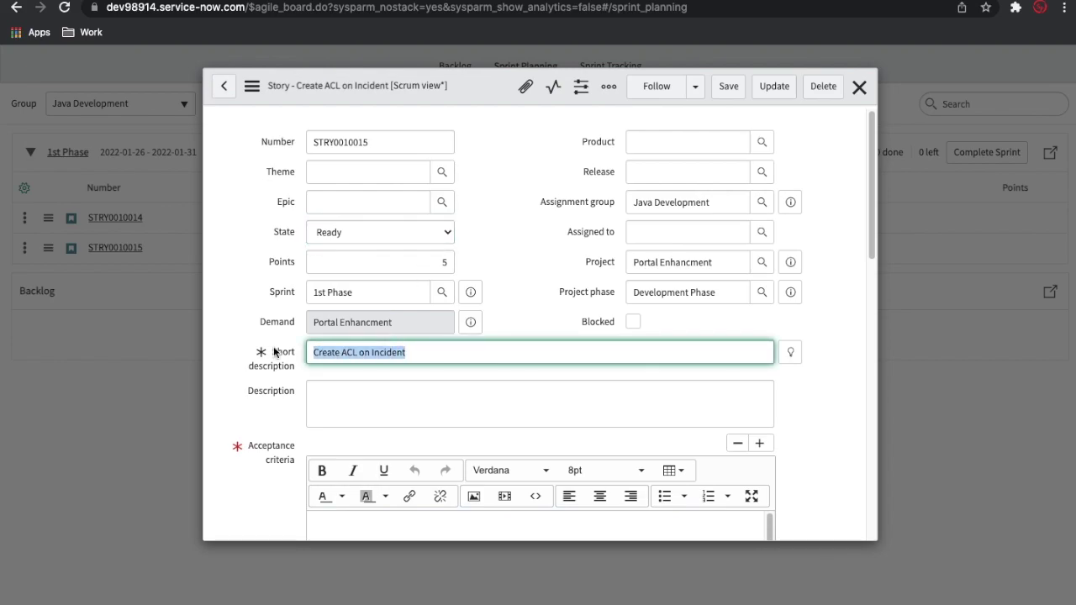
key("ctrl+c")
left_click(348, 528)
key("ctrl+v")
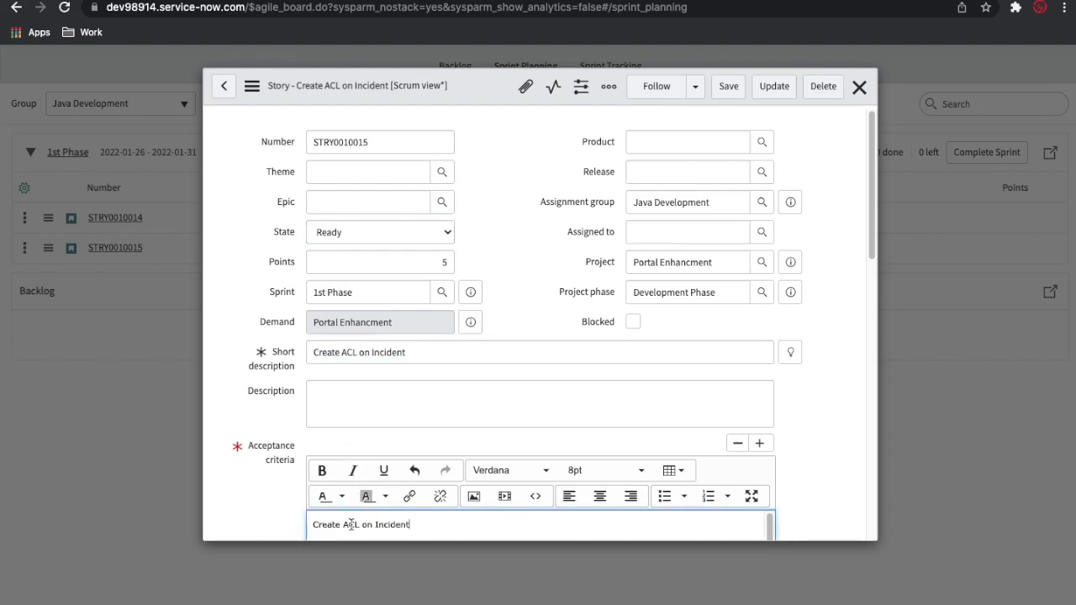
right_click(475, 89)
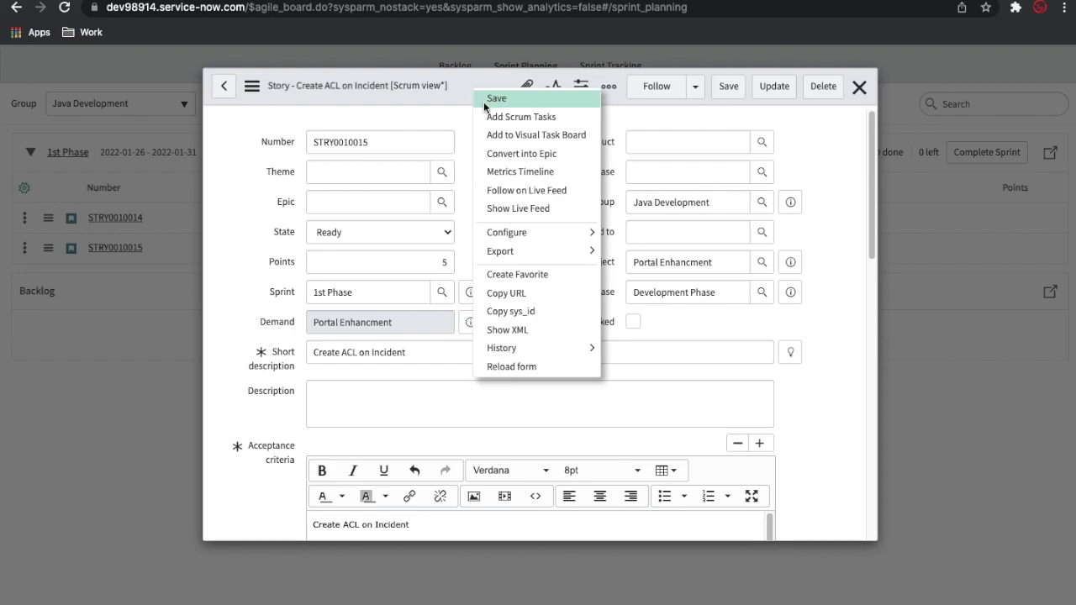
left_click(496, 99)
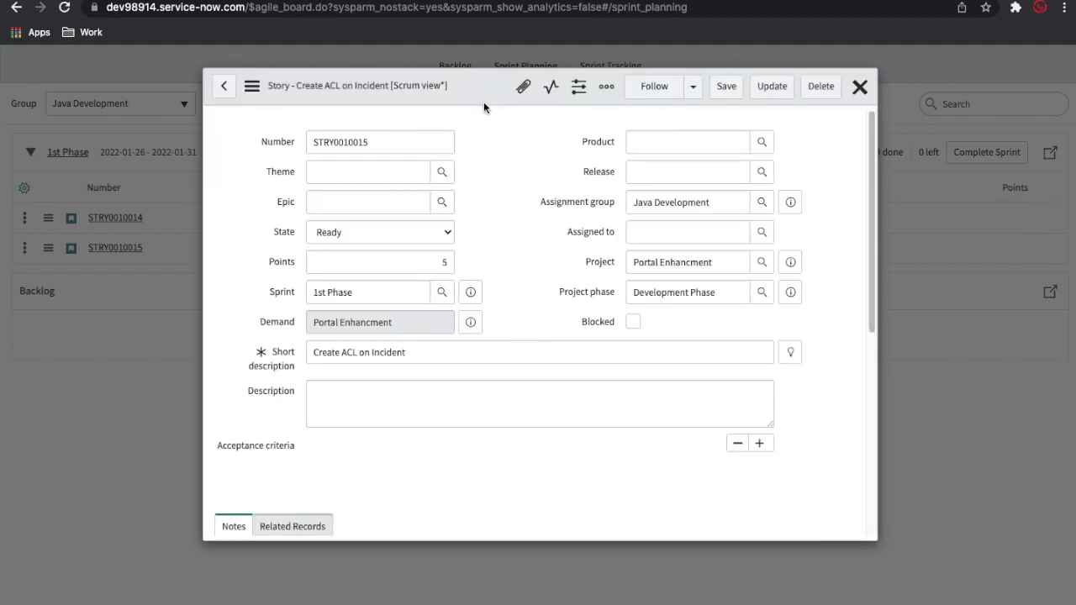
scroll(498, 254, "down", 5)
scroll(497, 261, "down", 4)
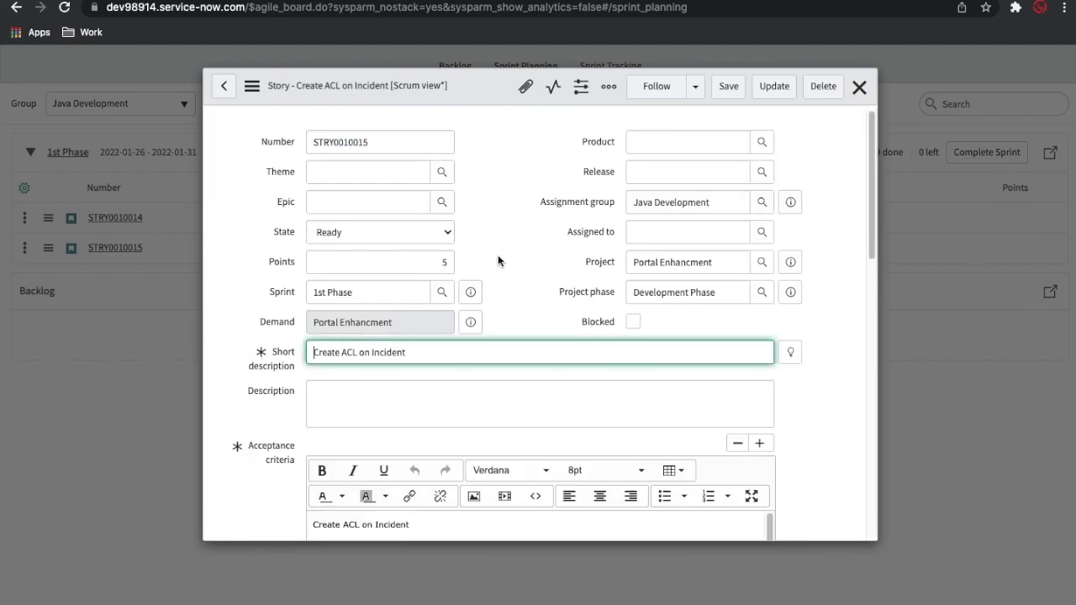
scroll(497, 261, "down", 10)
scroll(497, 261, "down", 2)
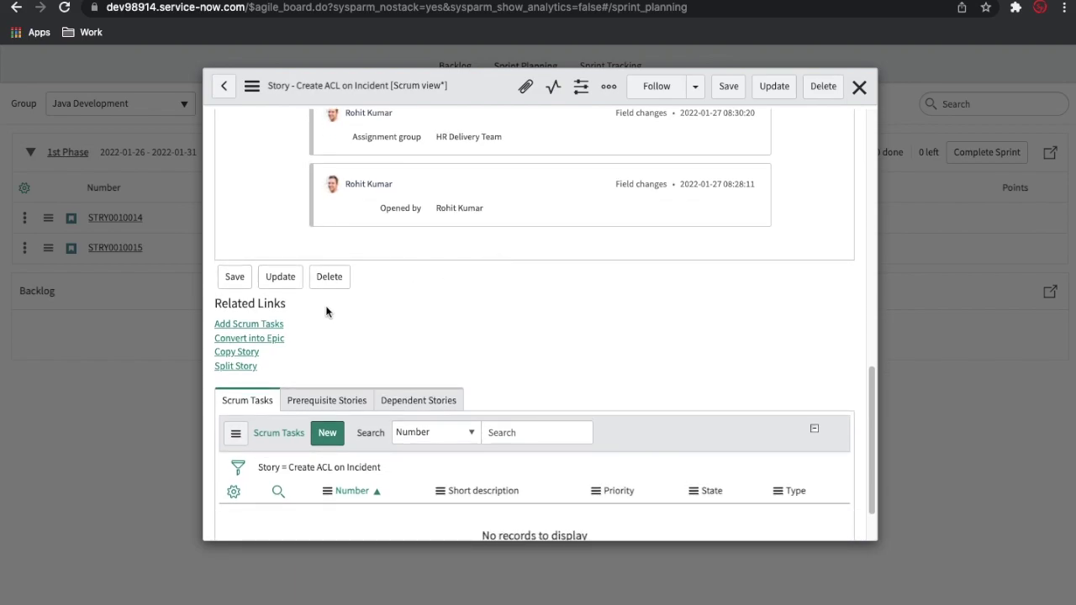
left_click(262, 326)
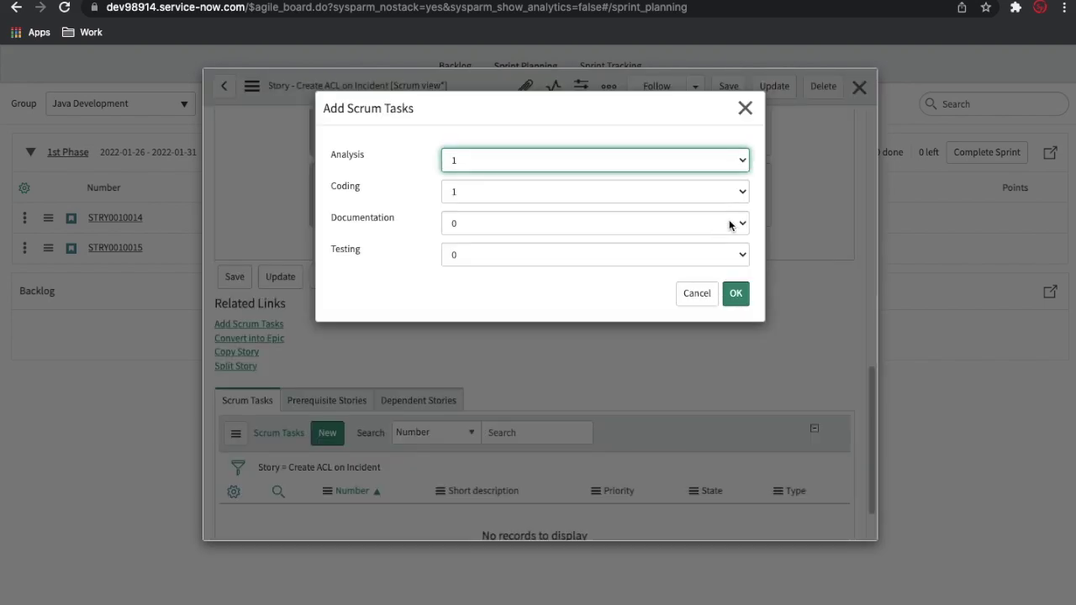
left_click(695, 295)
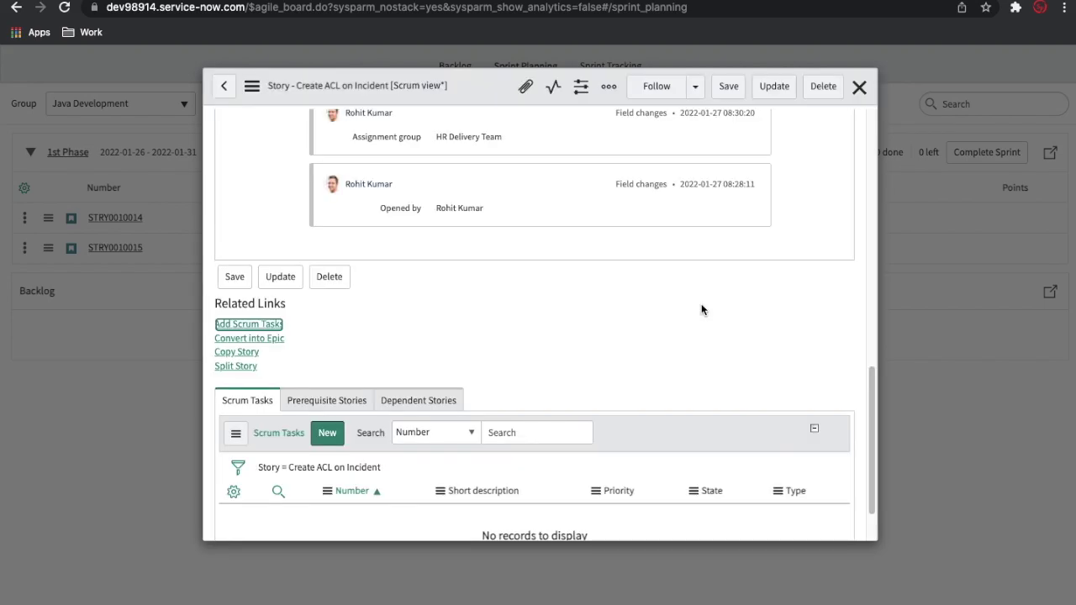
- Close the story dialog, refresh the Development Phase project task's stories list and open the "Create ACL on Incident" story from it
left_click(859, 86)
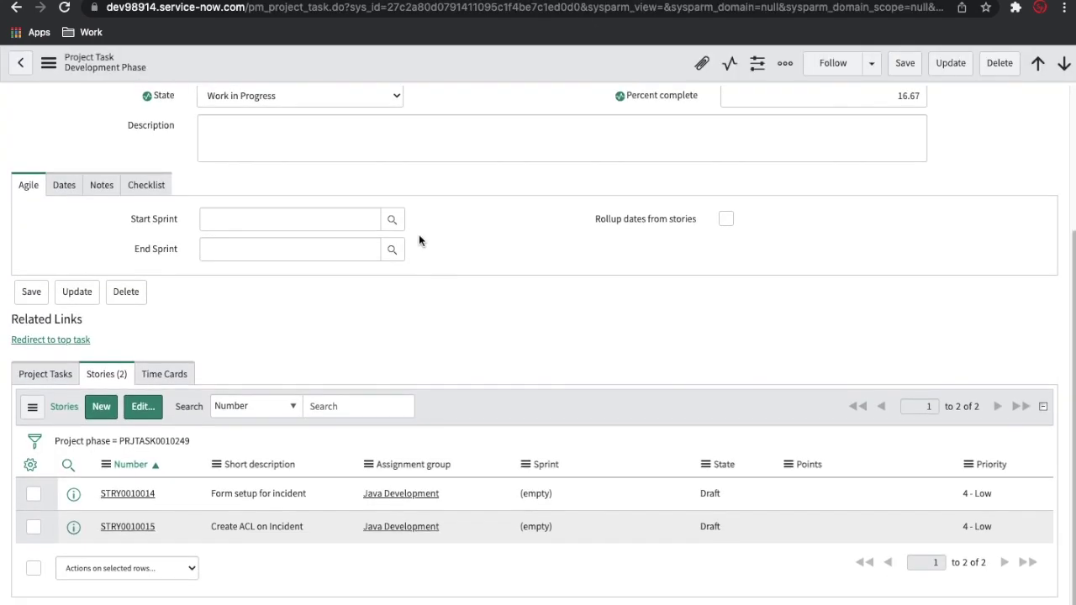
left_click(148, 442)
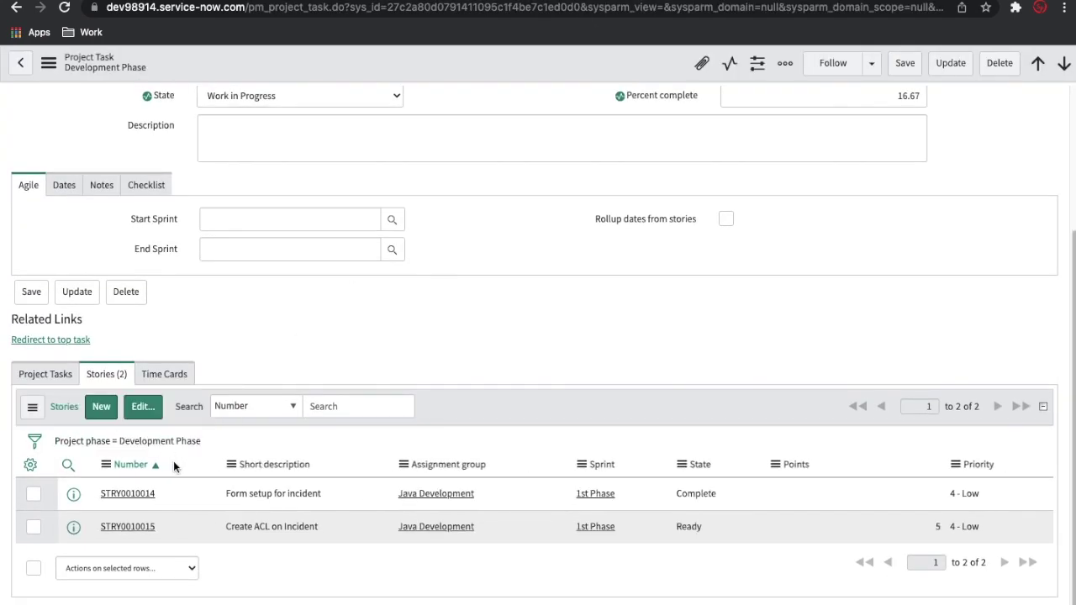
left_click(120, 530)
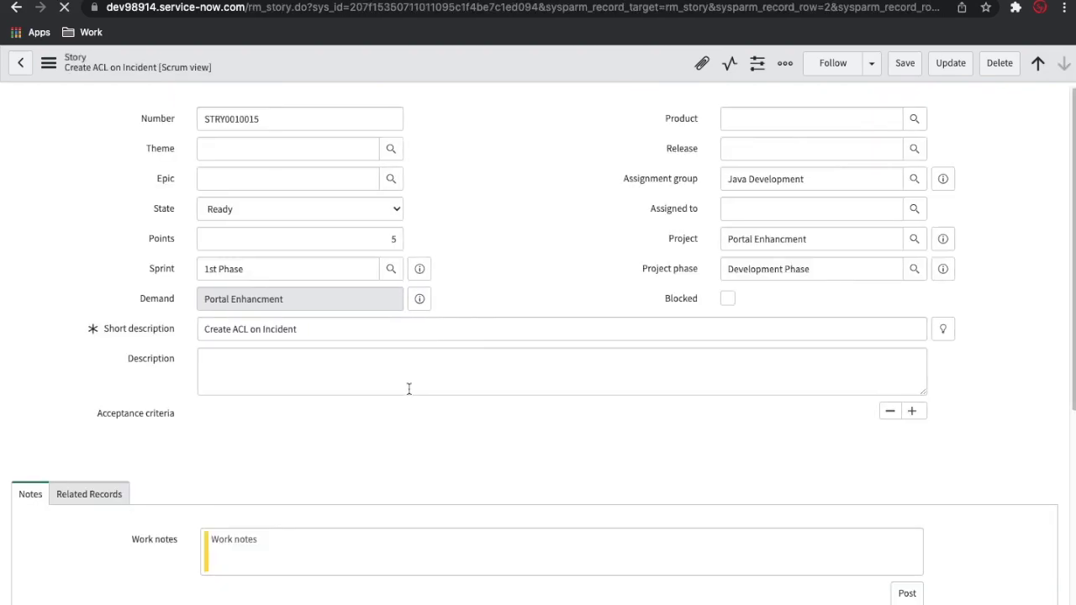
- Start adding scrum tasks to the "Create ACL on Incident" story and examine the quantity options for the Analysis and Documentation types
scroll(564, 282, "down", 5)
scroll(564, 281, "down", 2)
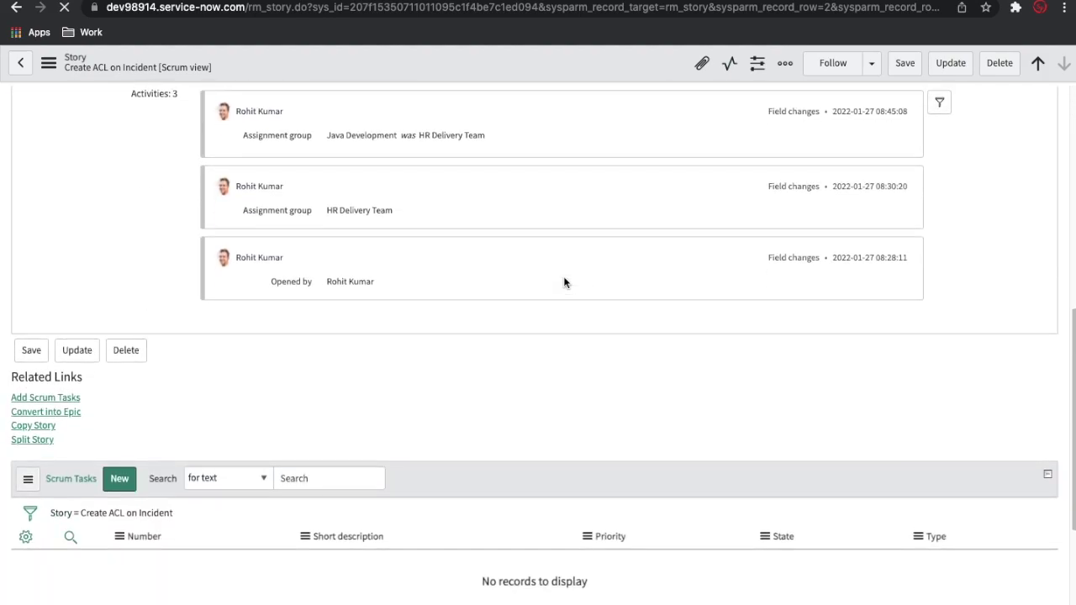
scroll(61, 467, "down", 10)
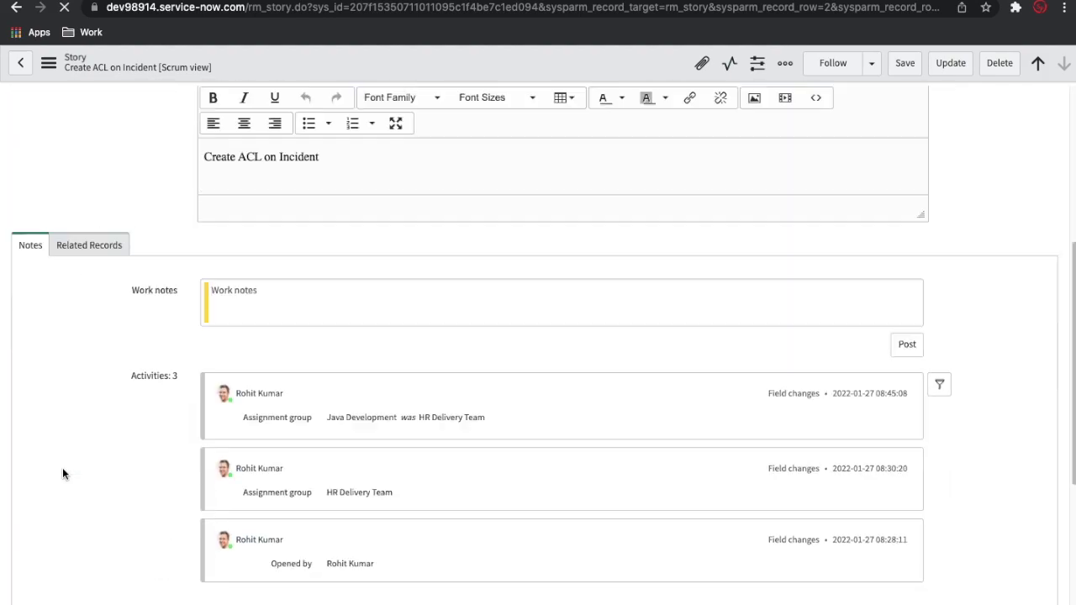
left_click(59, 496)
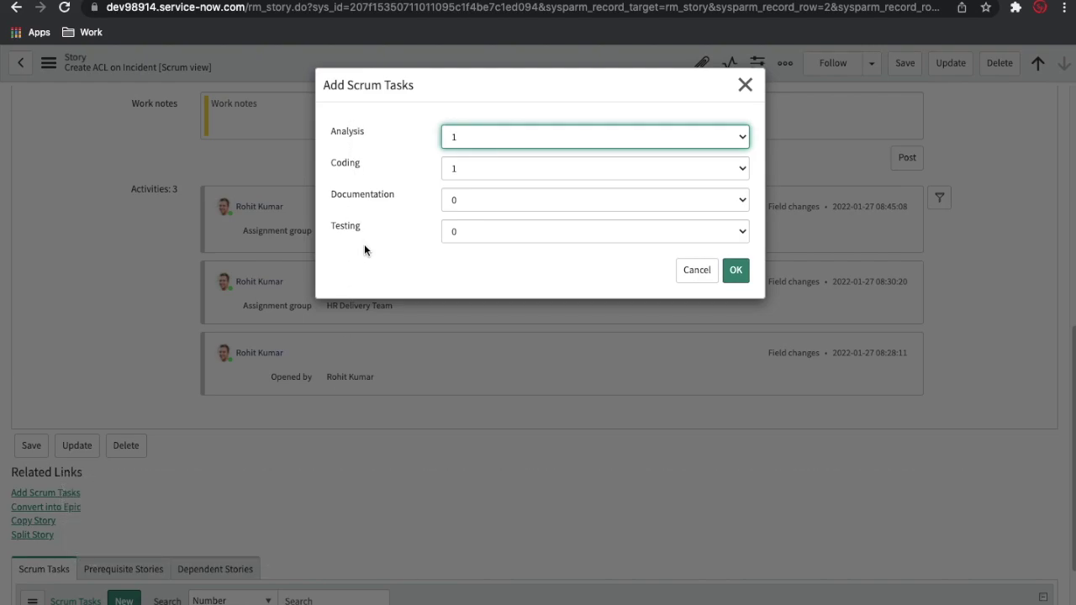
left_click(474, 143)
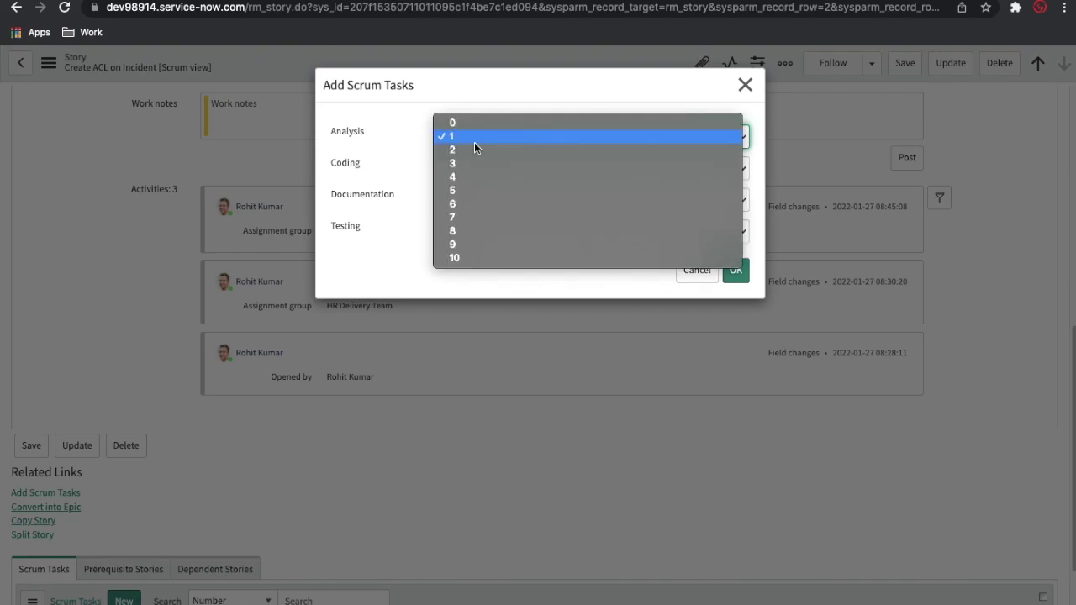
left_click(395, 216)
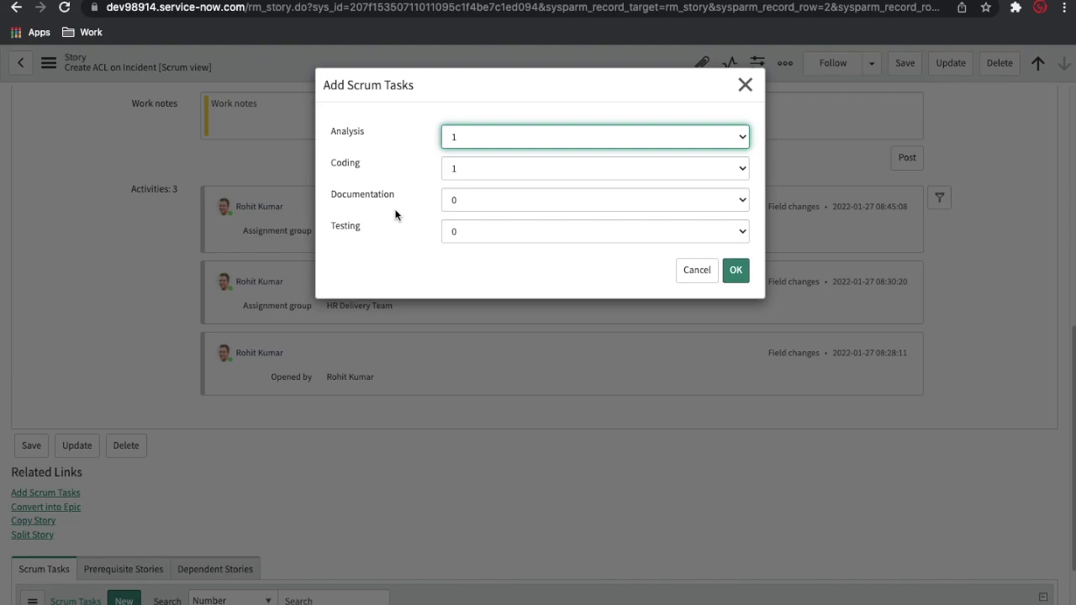
left_click(477, 137)
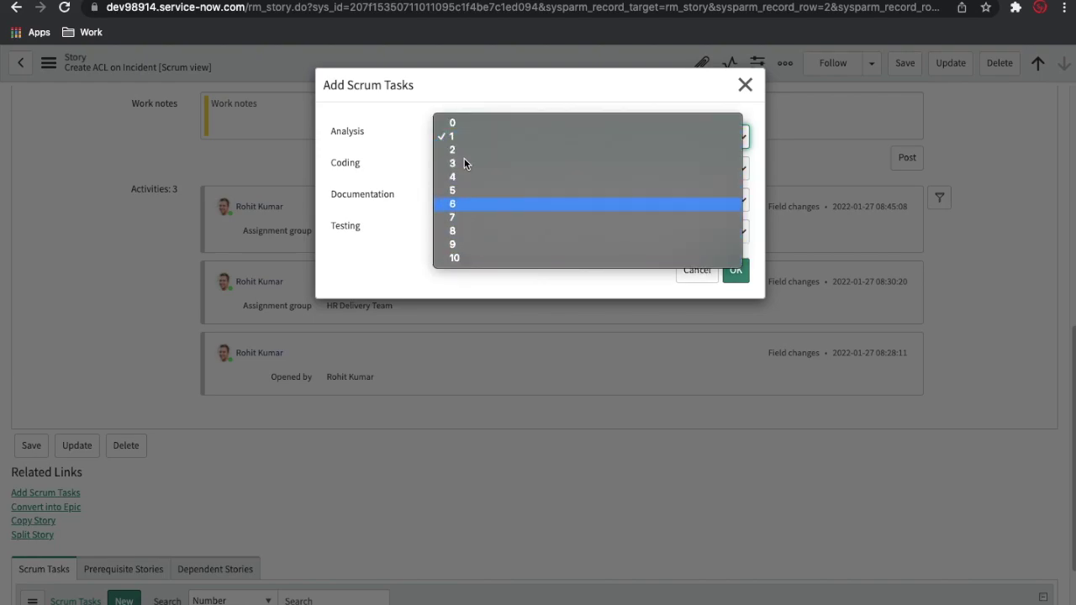
left_click(369, 172)
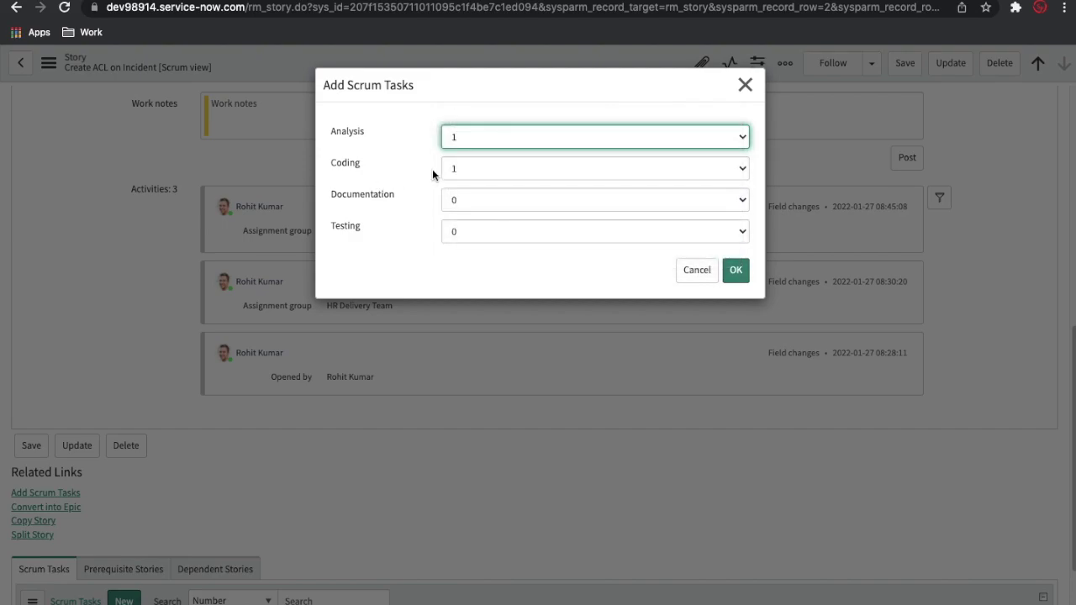
left_click(471, 201)
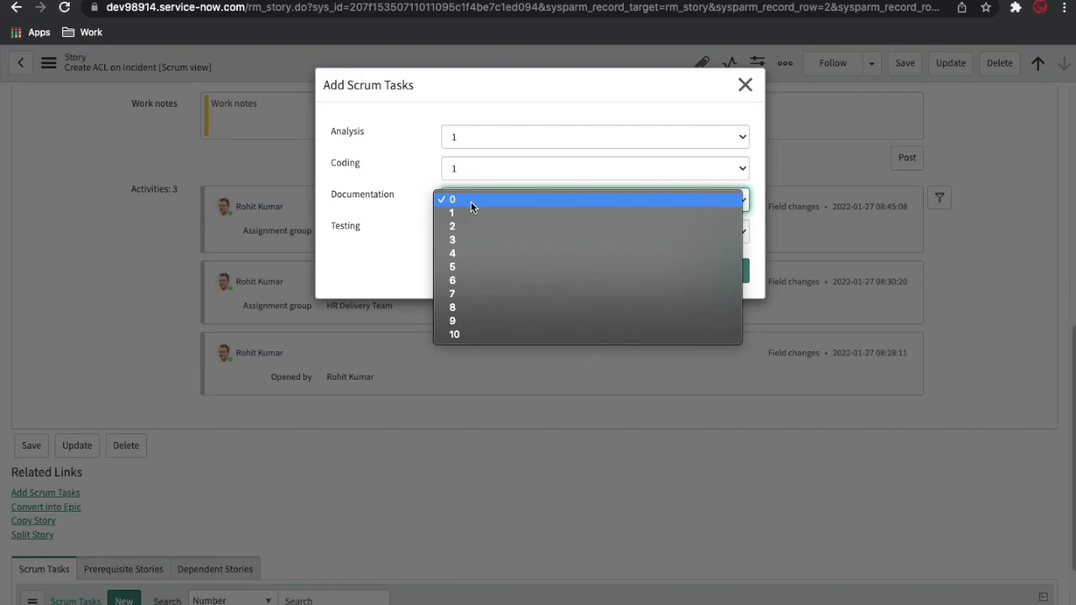
left_click(405, 217)
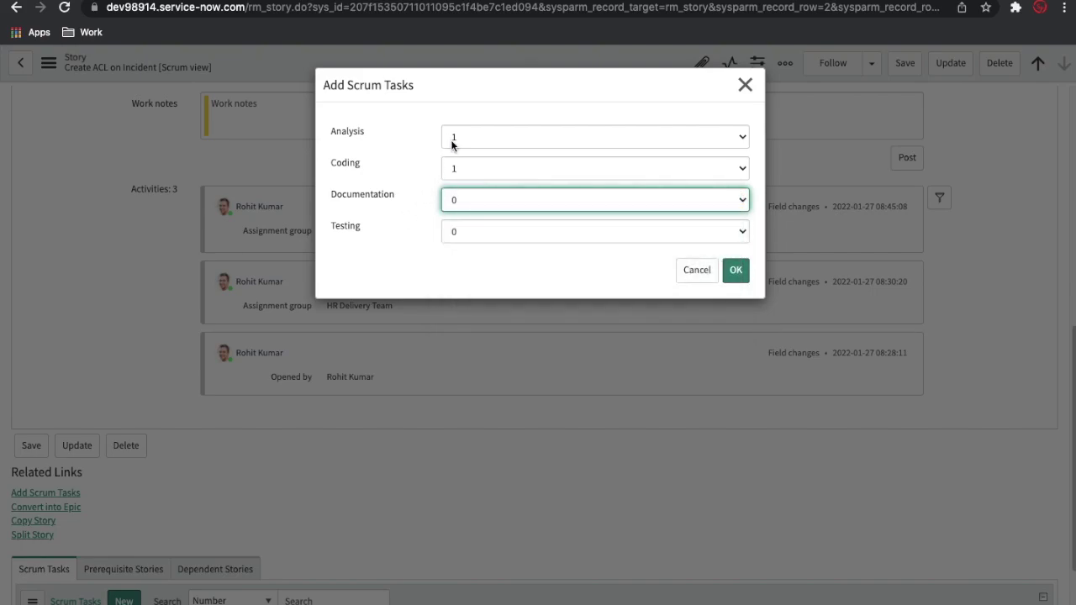
- Add scrum tasks to the story: 1 Analysis, 2 Coding, 1 Documentation and 1 Testing
left_click(460, 172)
left_click(455, 181)
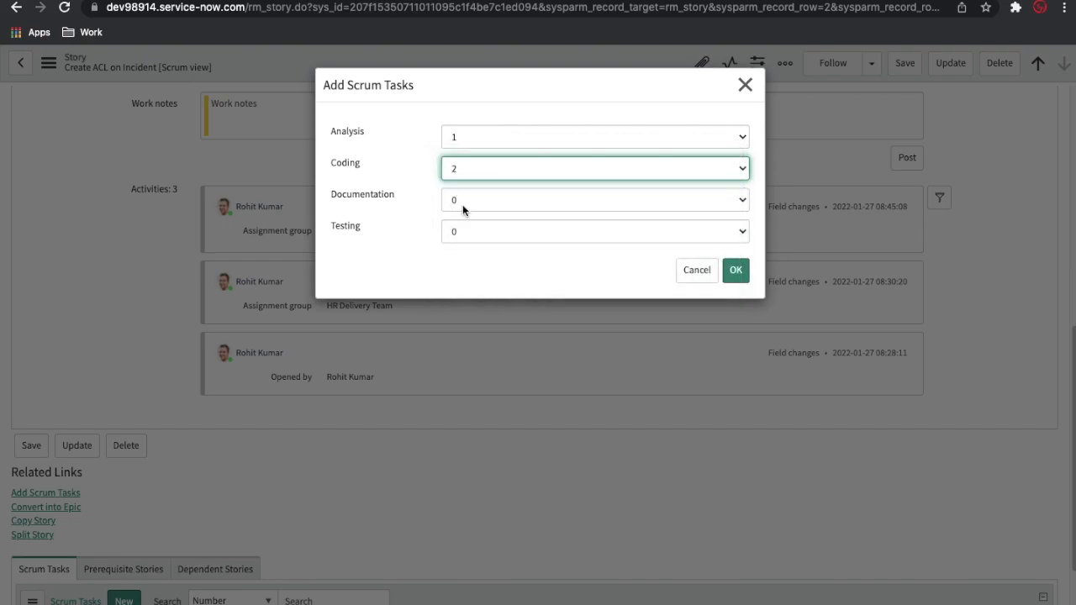
left_click(462, 204)
left_click(462, 212)
left_click(459, 234)
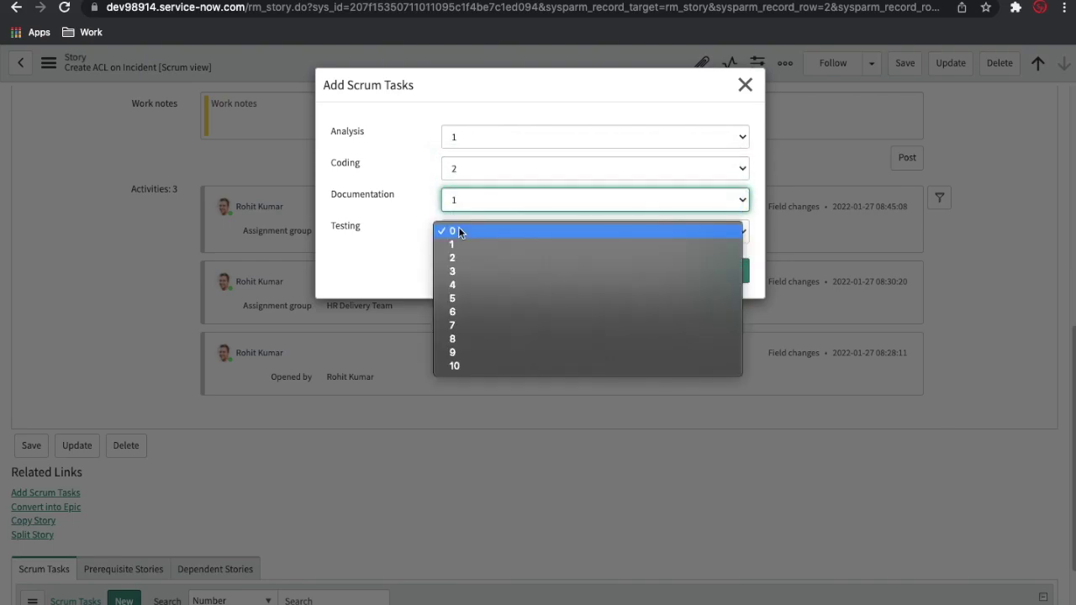
left_click(459, 244)
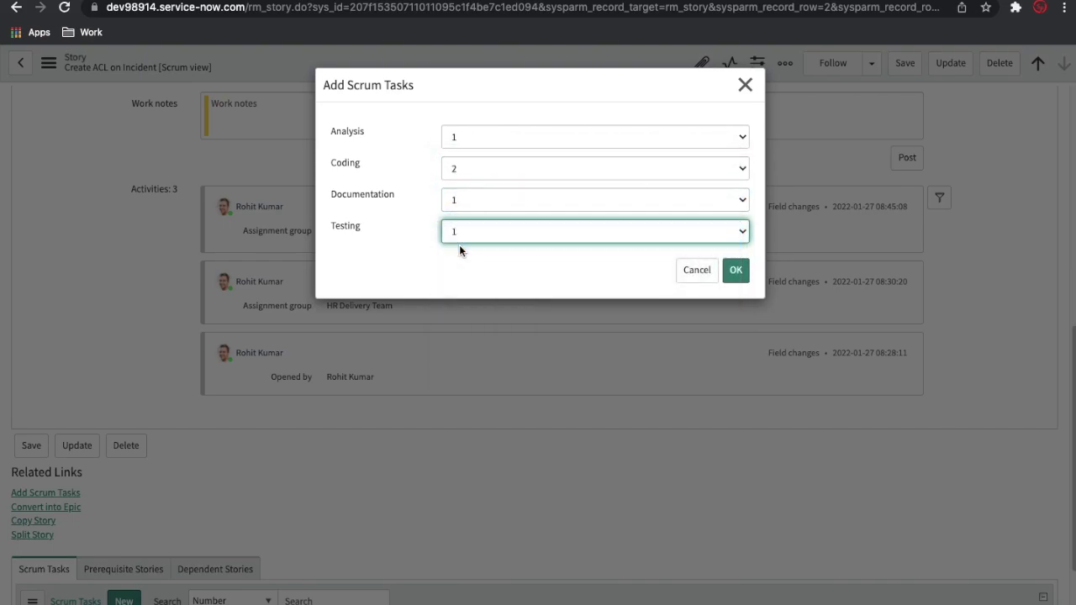
left_click(734, 271)
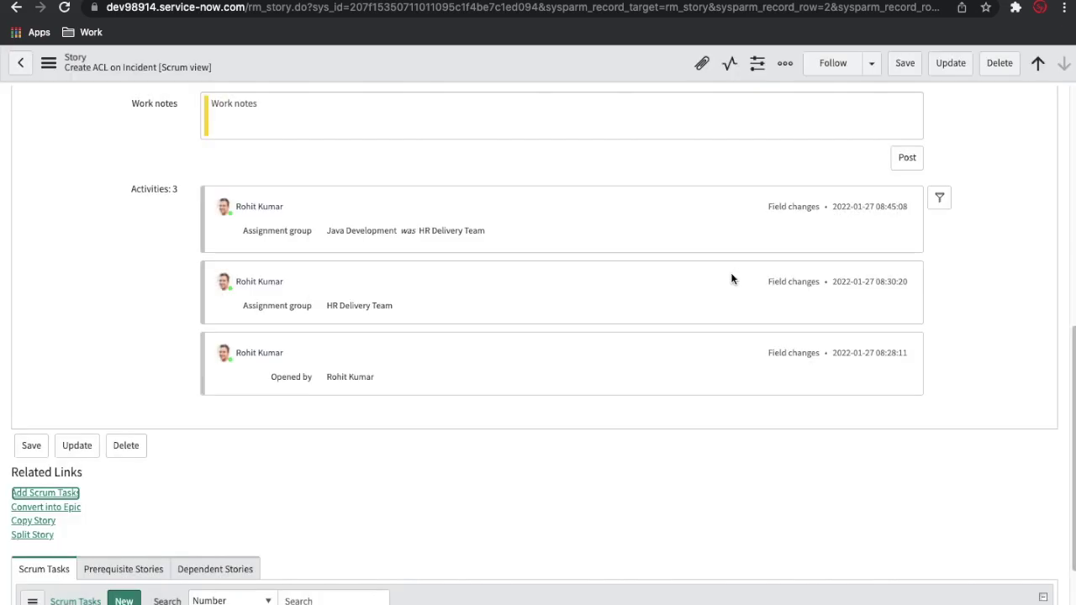
- Review the story's scrum tasks, open the Analysis one and assign it to the Java Development group's listed user
scroll(730, 279, "down", 3)
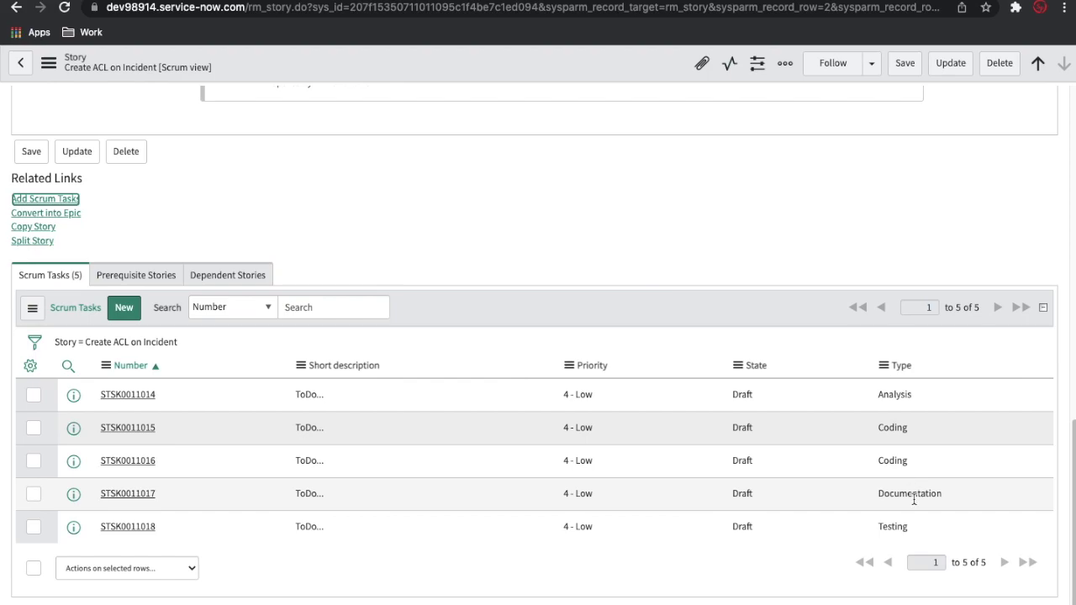
scroll(907, 475, "up", 15)
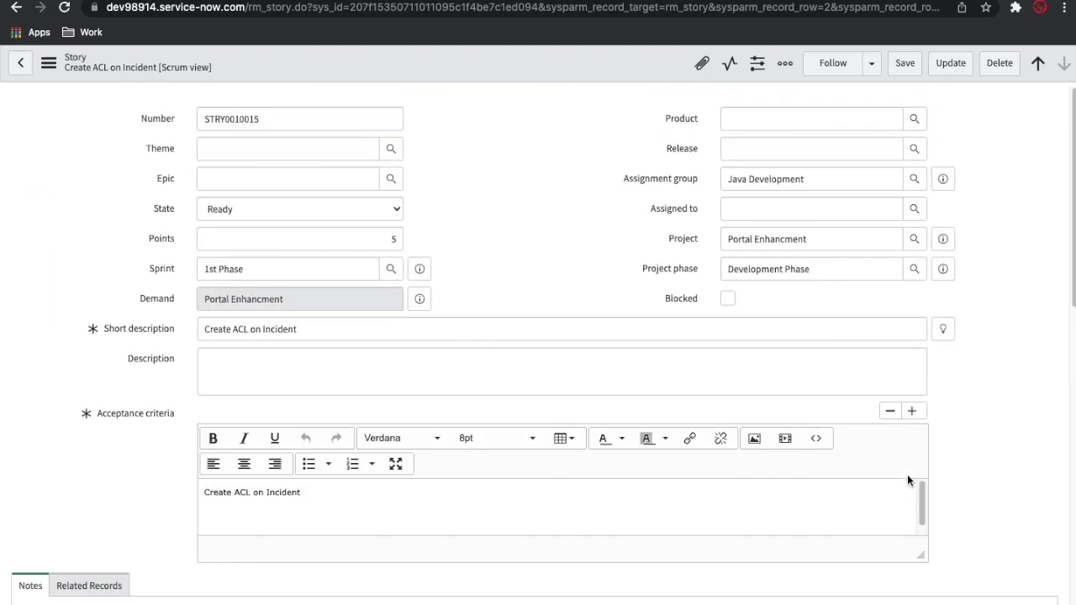
scroll(907, 474, "down", 15)
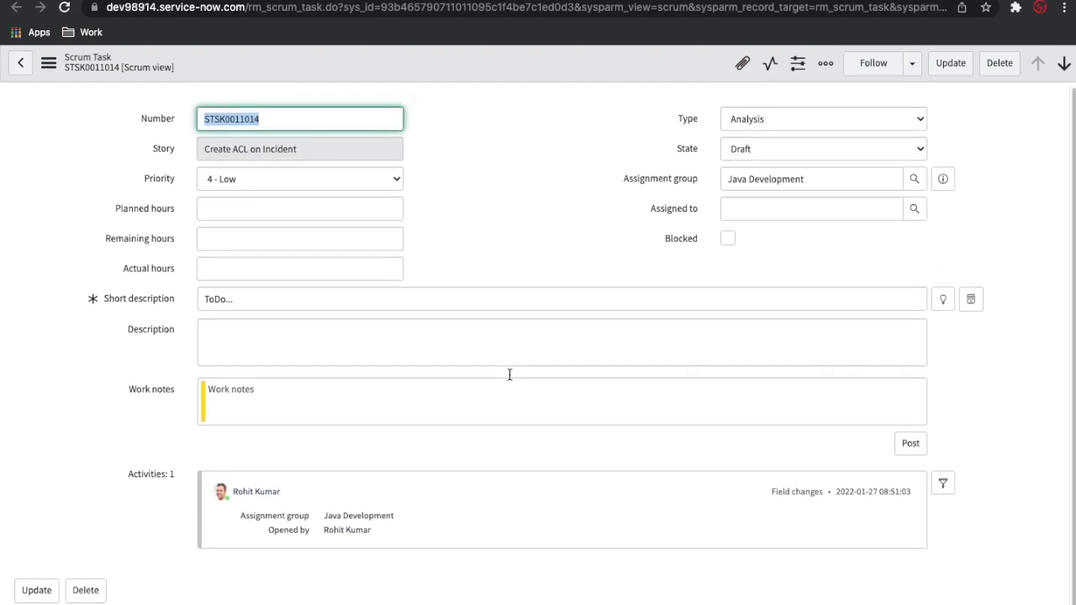
left_click(837, 212)
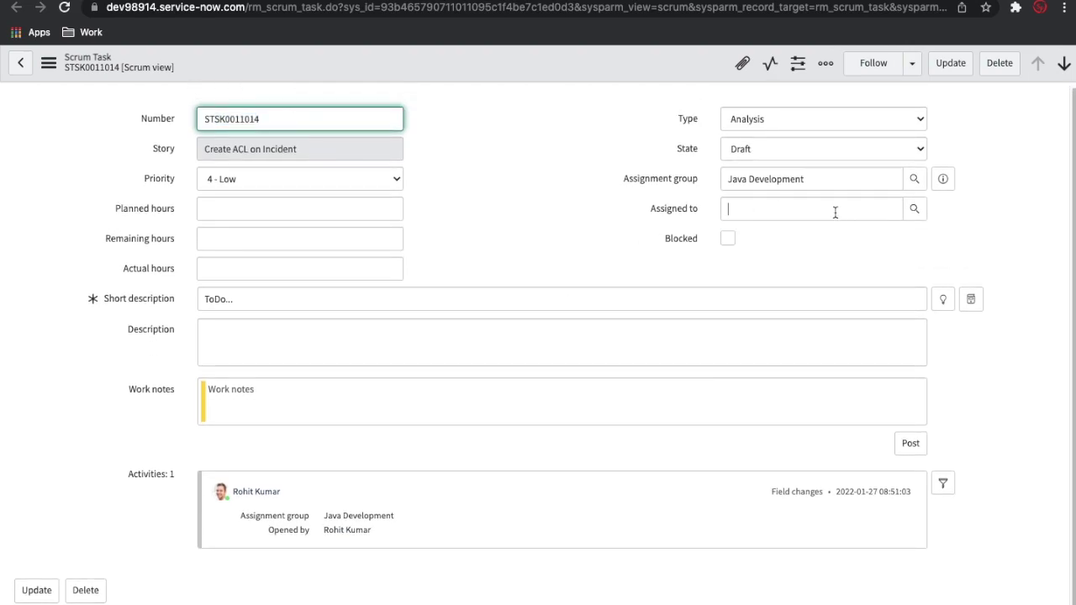
left_click(915, 208)
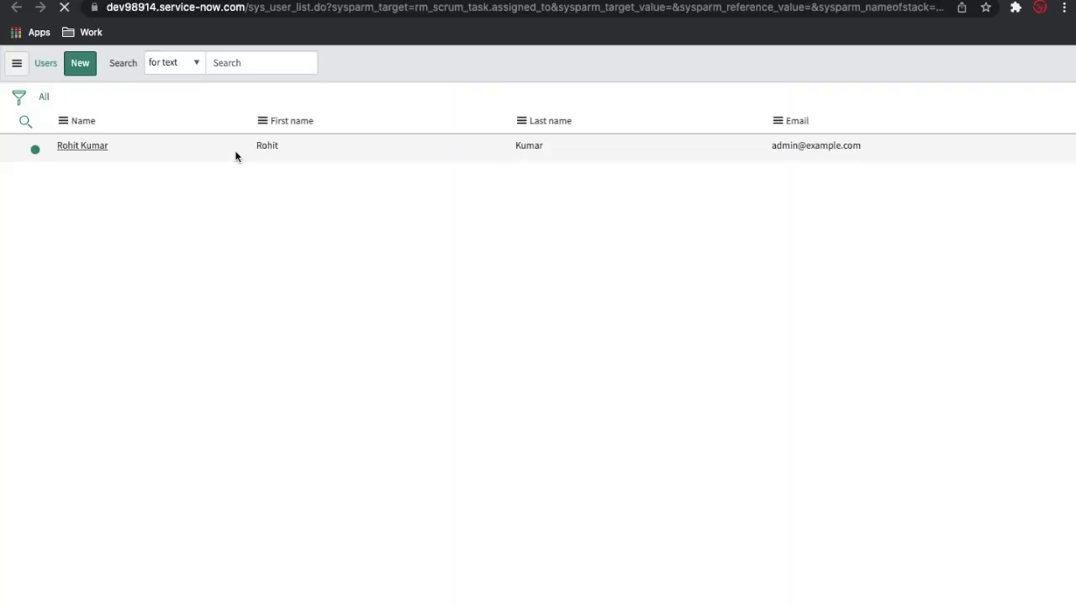
left_click(83, 177)
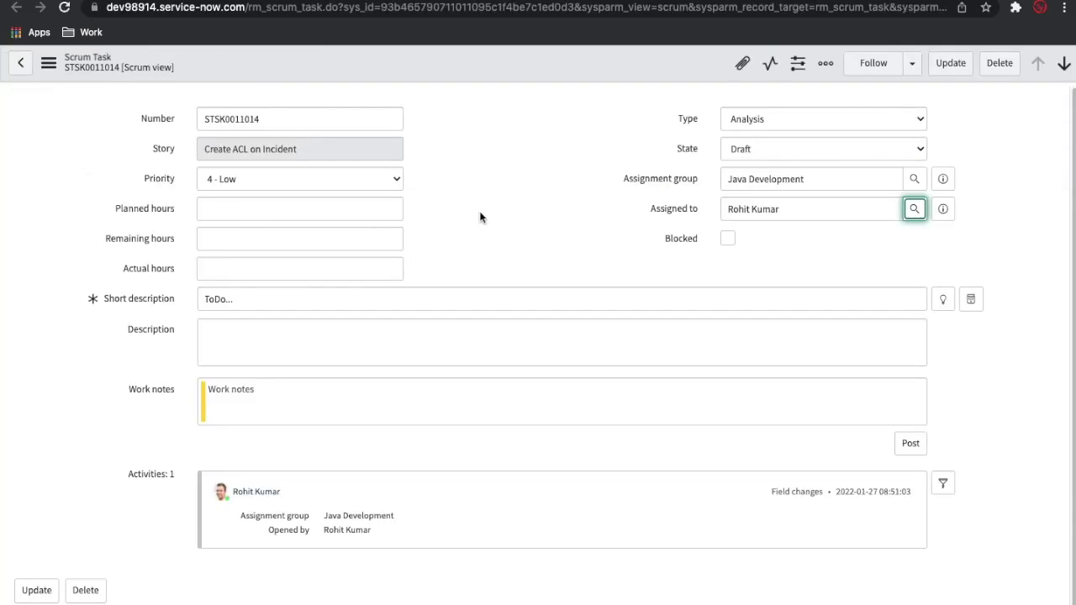
- Set the Analysis scrum task's state to Work in progress and save the record
left_click(781, 146)
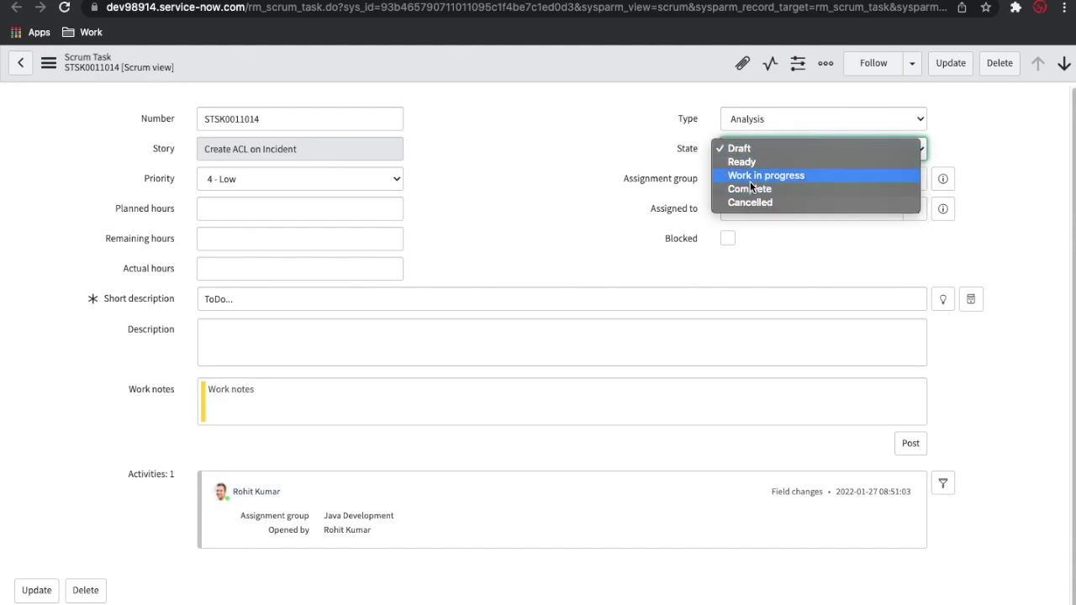
left_click(661, 118)
key("Down")
right_click(629, 74)
left_click(642, 85)
- Set the Analysis scrum task's state to Complete and save it
left_click(740, 156)
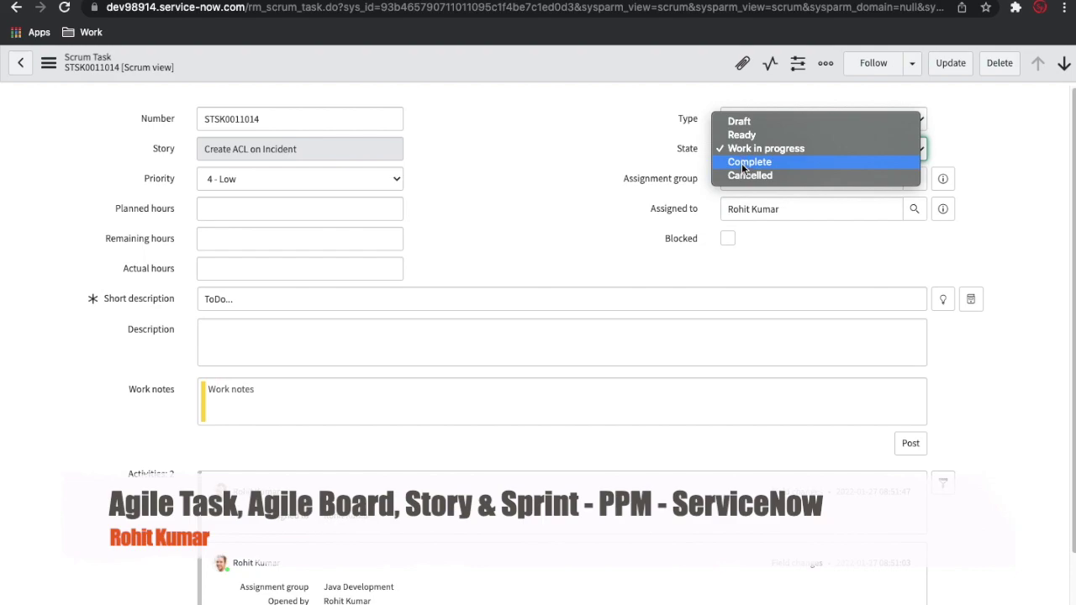
left_click(742, 159)
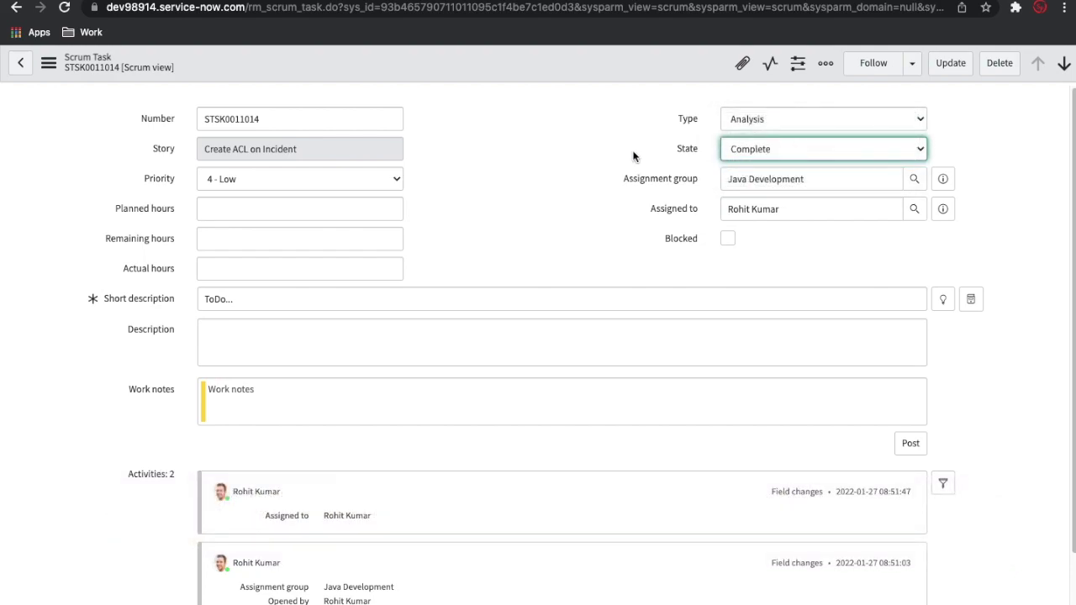
right_click(560, 63)
left_click(573, 72)
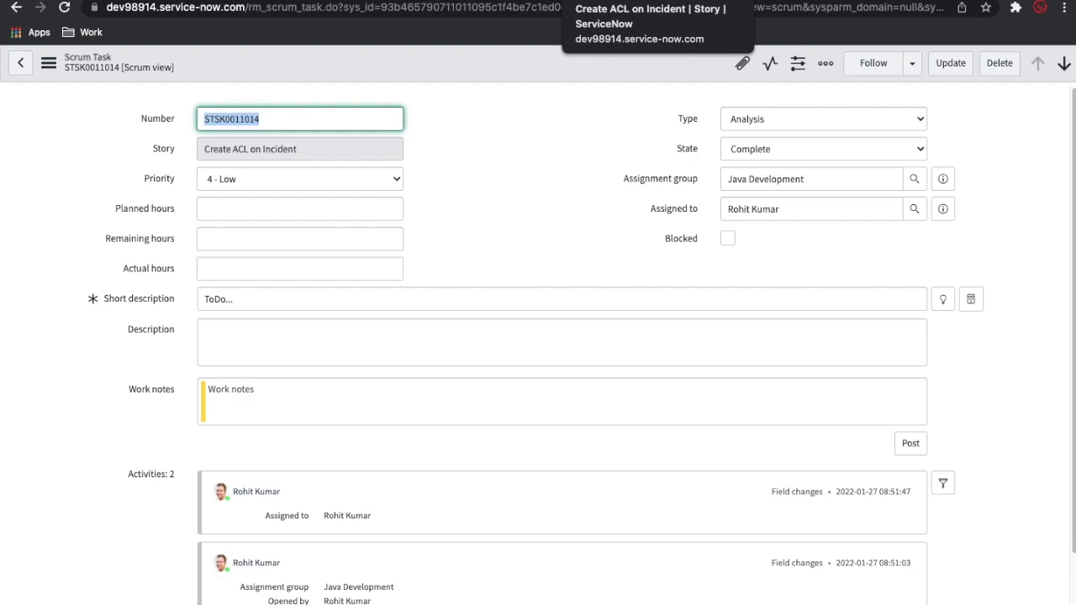
- Return to the story, refresh its scrum task list and edit the state of the remaining draft tasks together within the list
key("alt+Left")
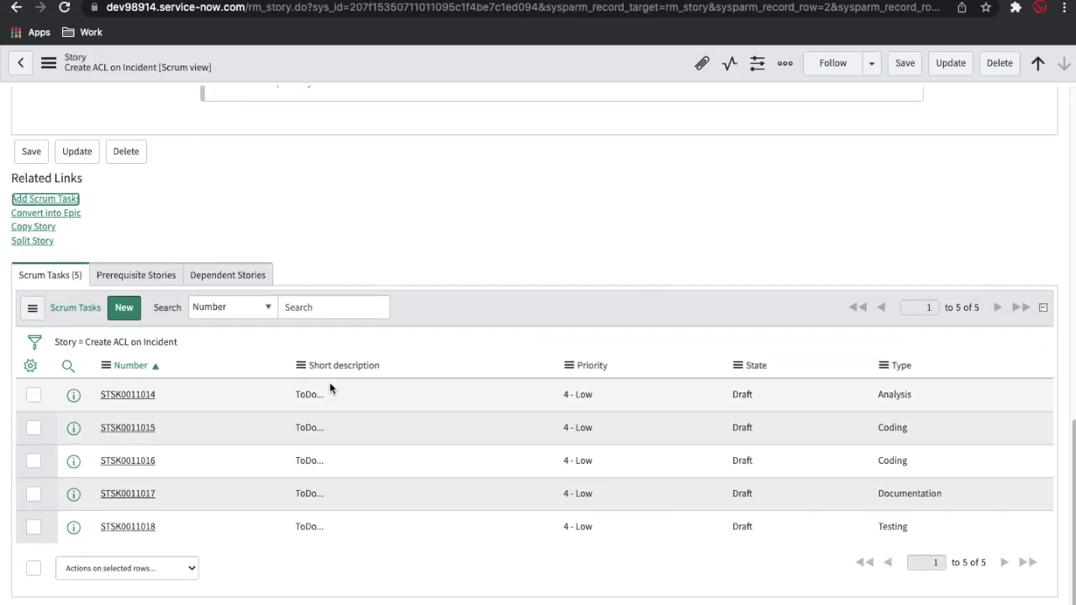
left_click(174, 345)
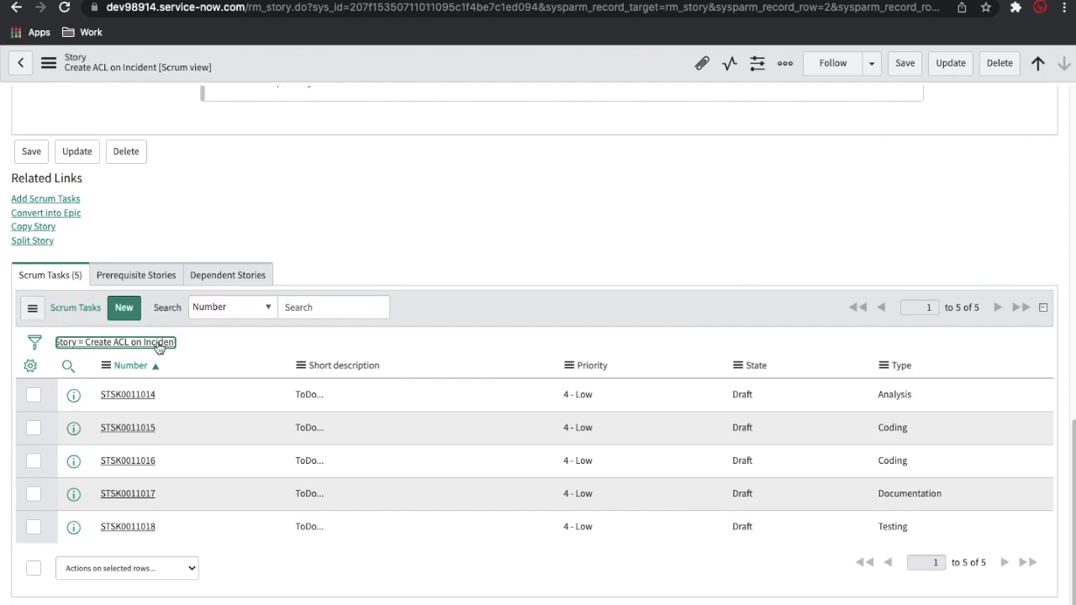
left_click(756, 437)
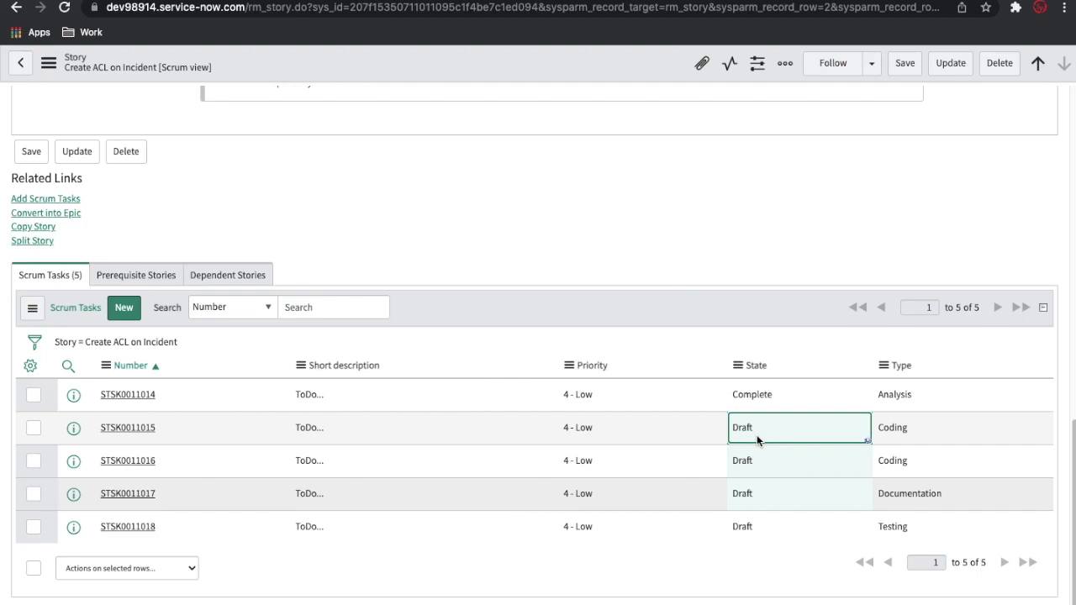
double_click(756, 437)
left_click(765, 472)
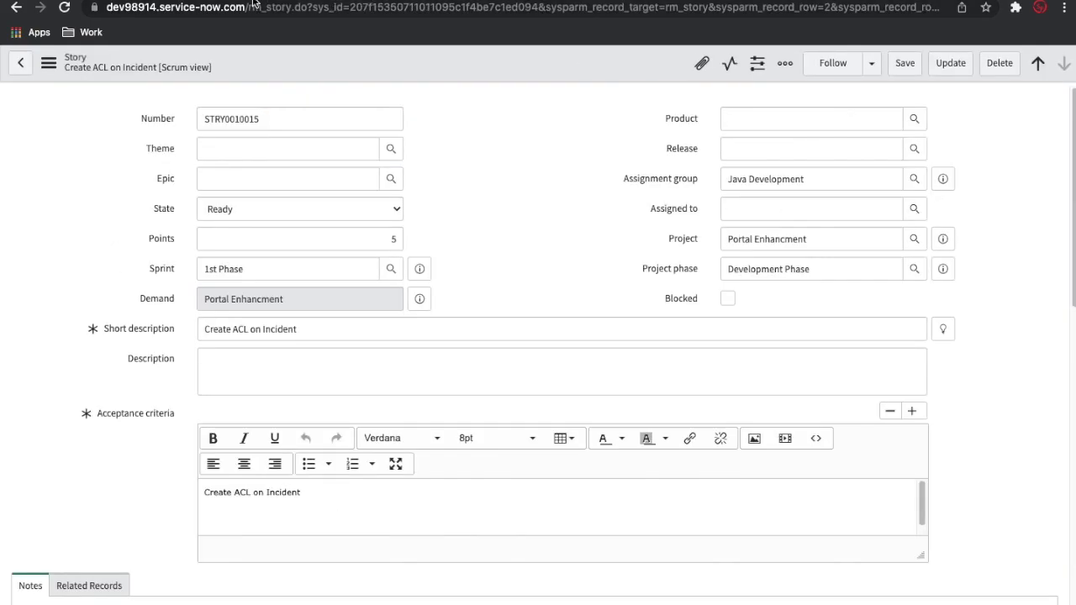
- Preview the Development Phase project task from the story to check its status and percent complete, then dismiss the preview
left_click(944, 269)
left_click(979, 308)
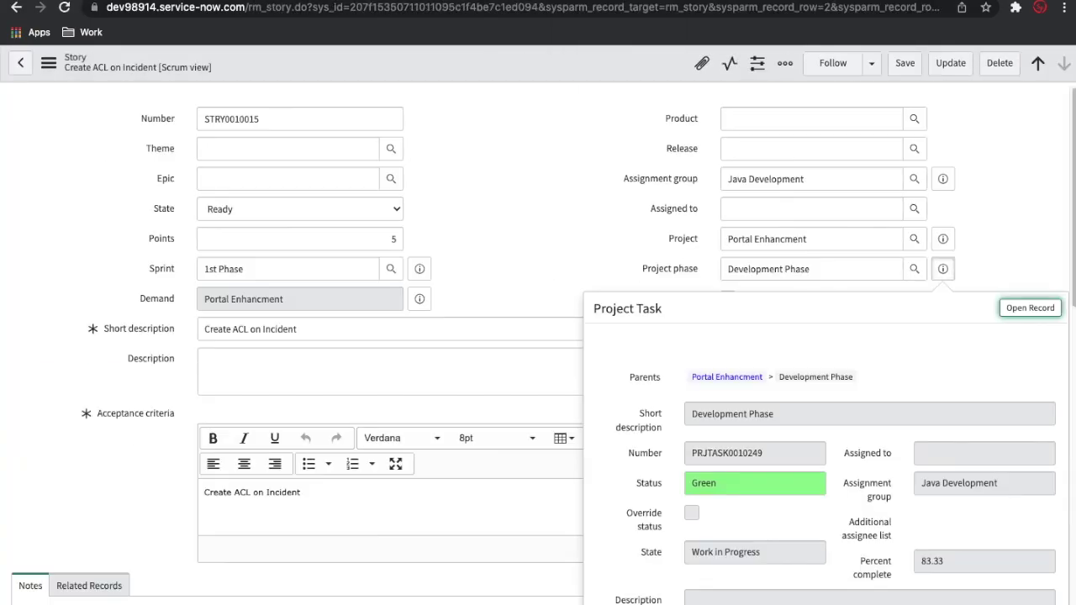
left_click(532, 190)
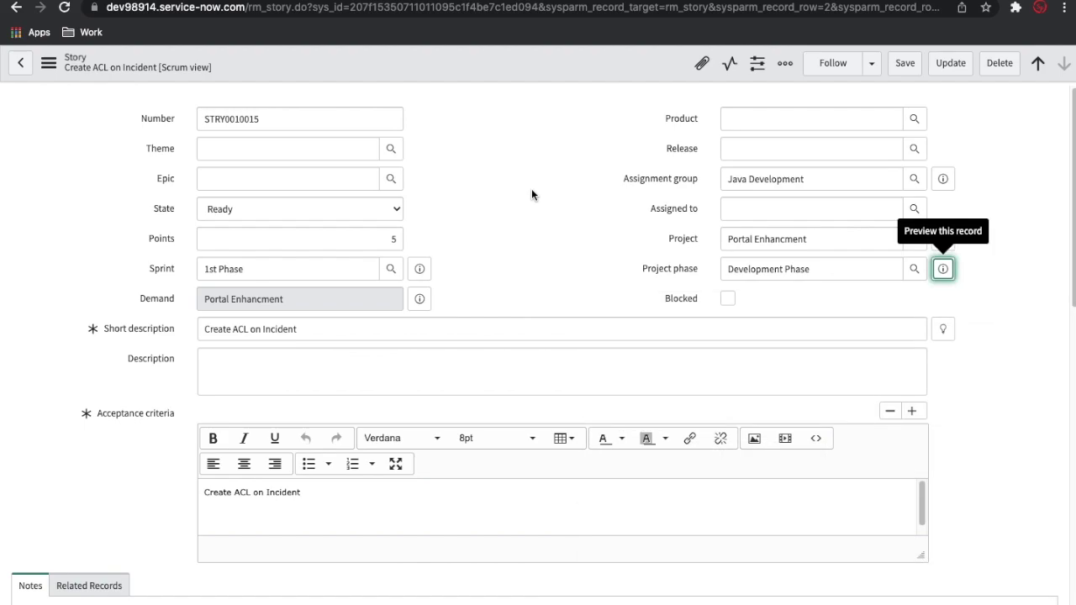
- Return to the Create ACL on Incident story's scrum task list and set the Testing task's state to Complete
scroll(531, 190, "down", 10)
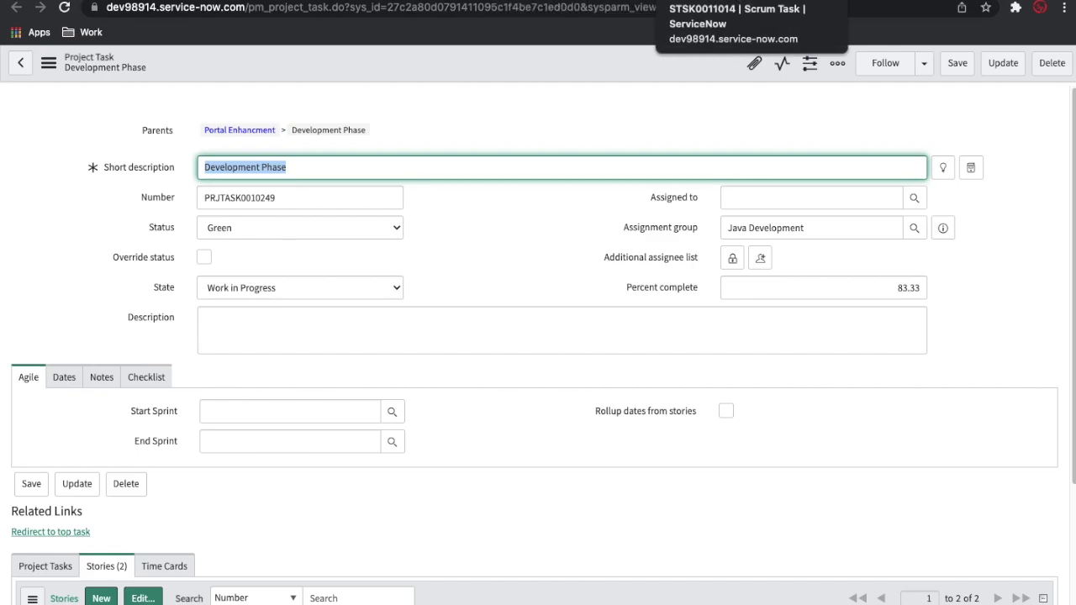
left_click(673, 1)
scroll(551, 376, "down", 3)
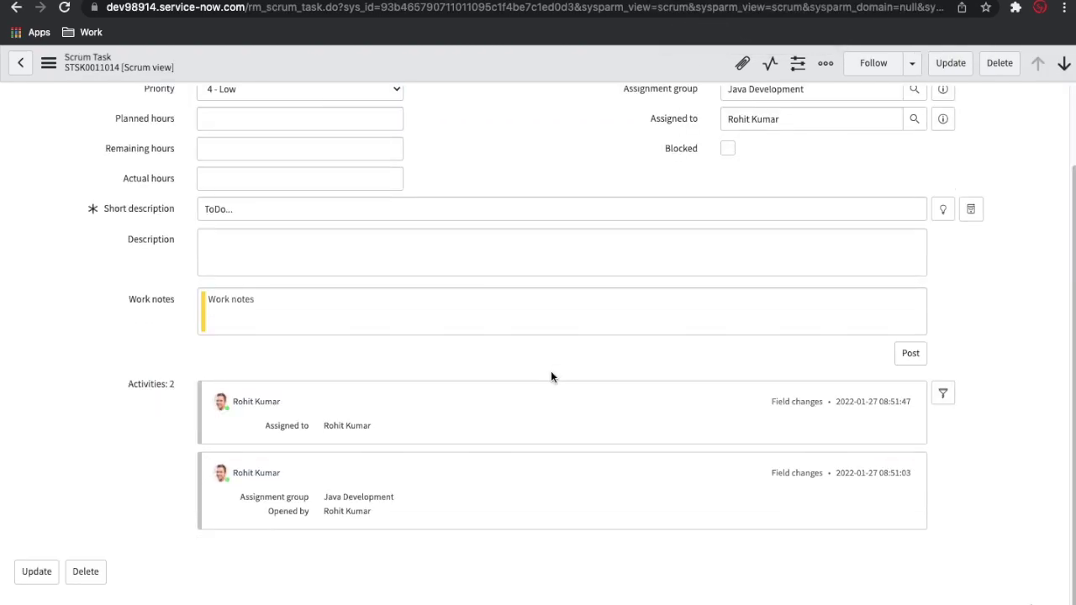
scroll(551, 377, "up", 3)
left_click(602, 2)
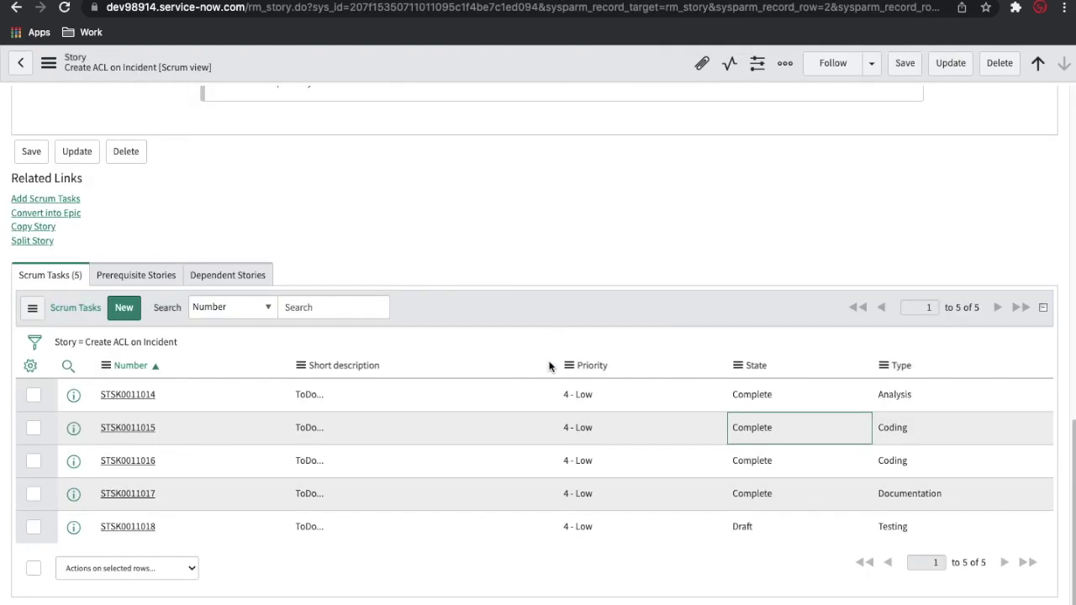
left_click(769, 534)
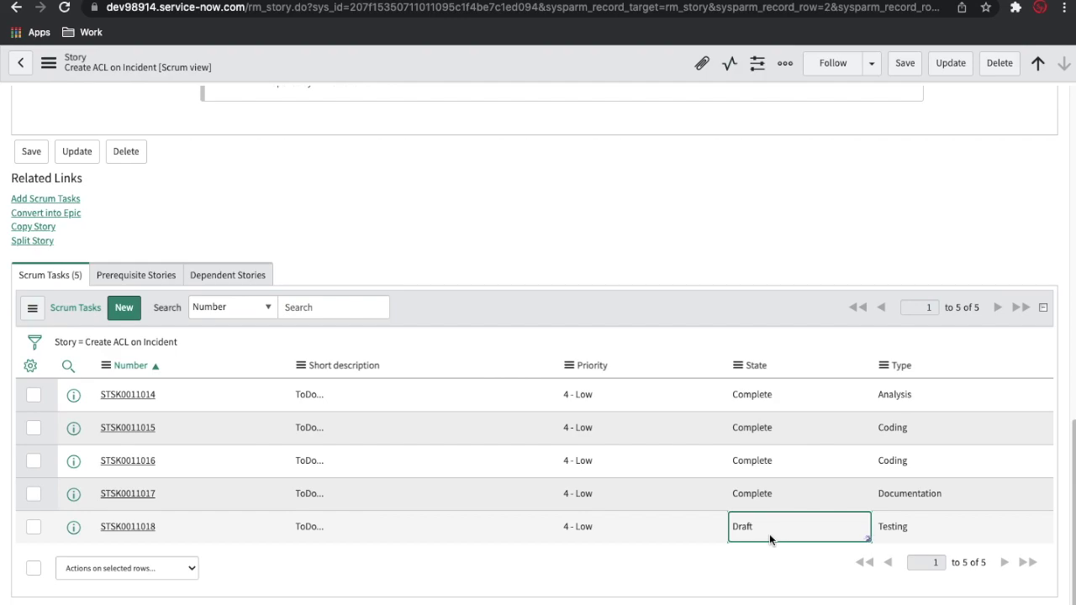
double_click(769, 533)
left_click(769, 534)
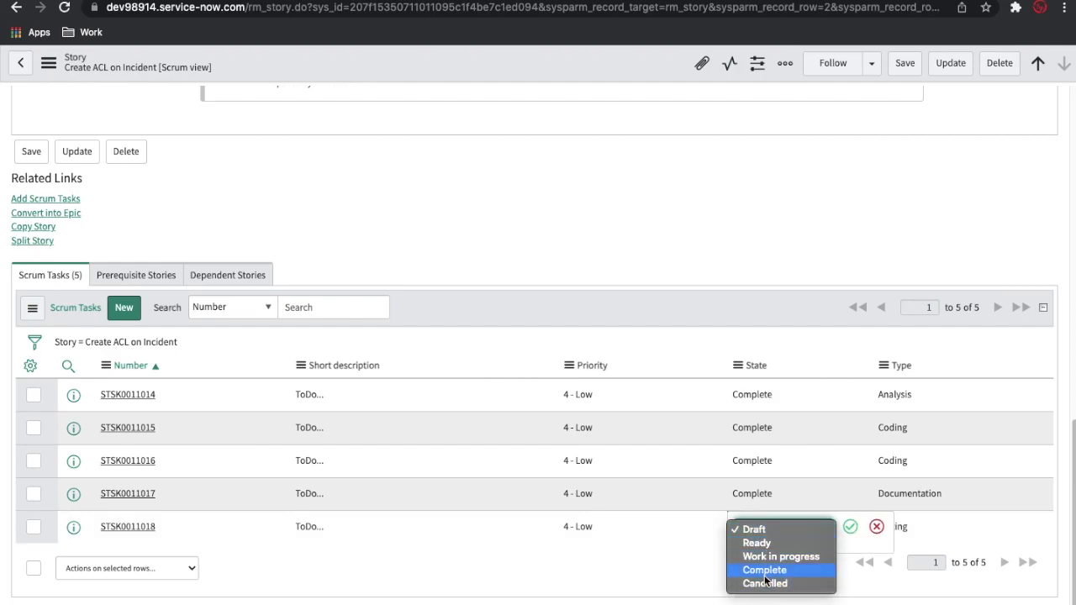
left_click(765, 570)
left_click(850, 528)
- Refresh the story, then check the Development Phase project task's progress, the story's state and the states of its scrum tasks
scroll(790, 435, "up", 10)
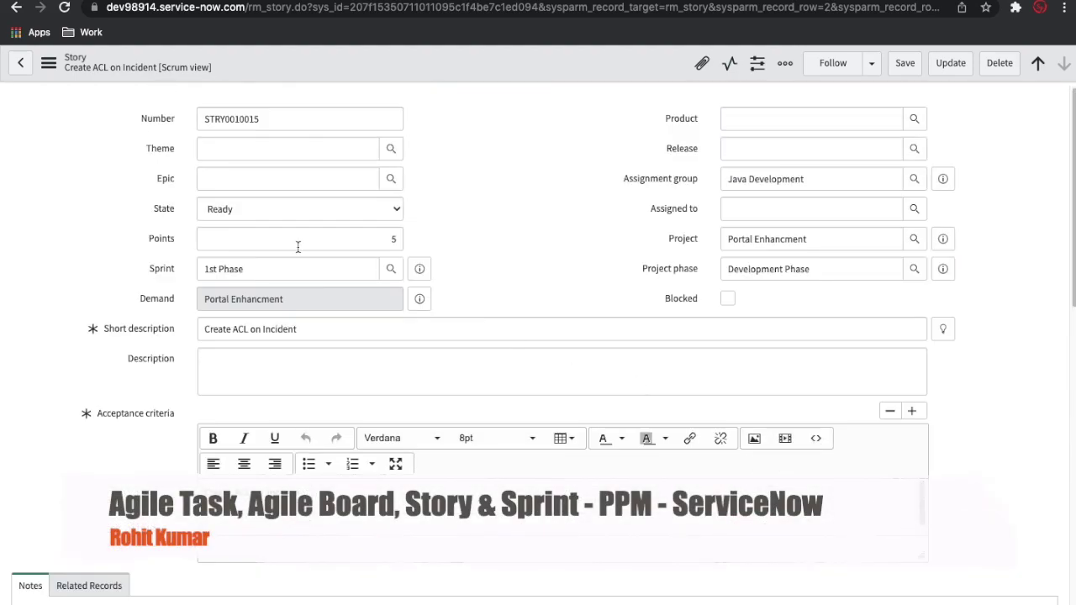
left_click(64, 9)
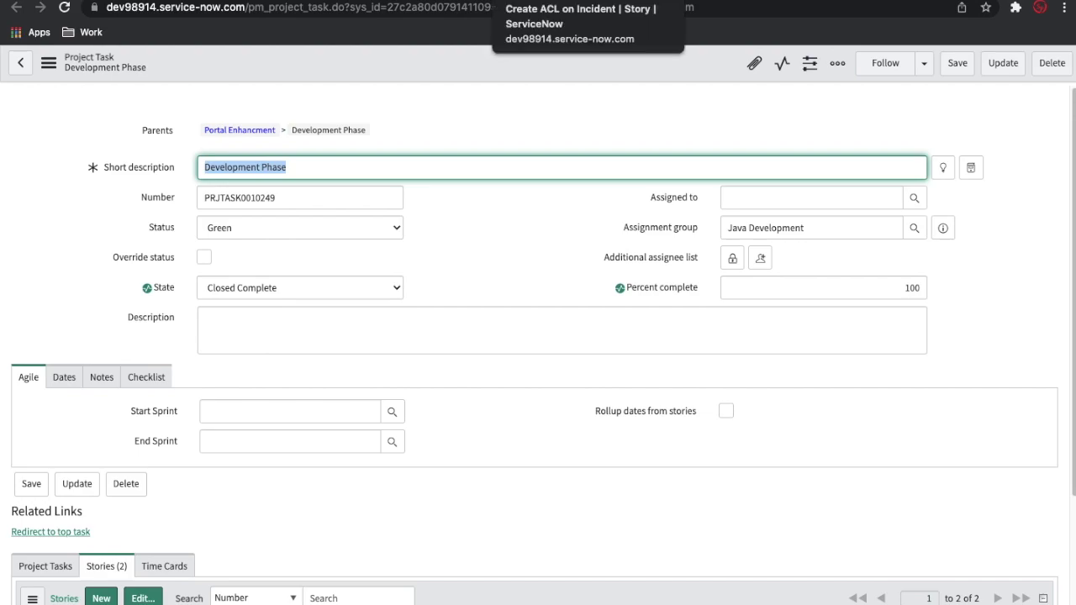
left_click(584, 4)
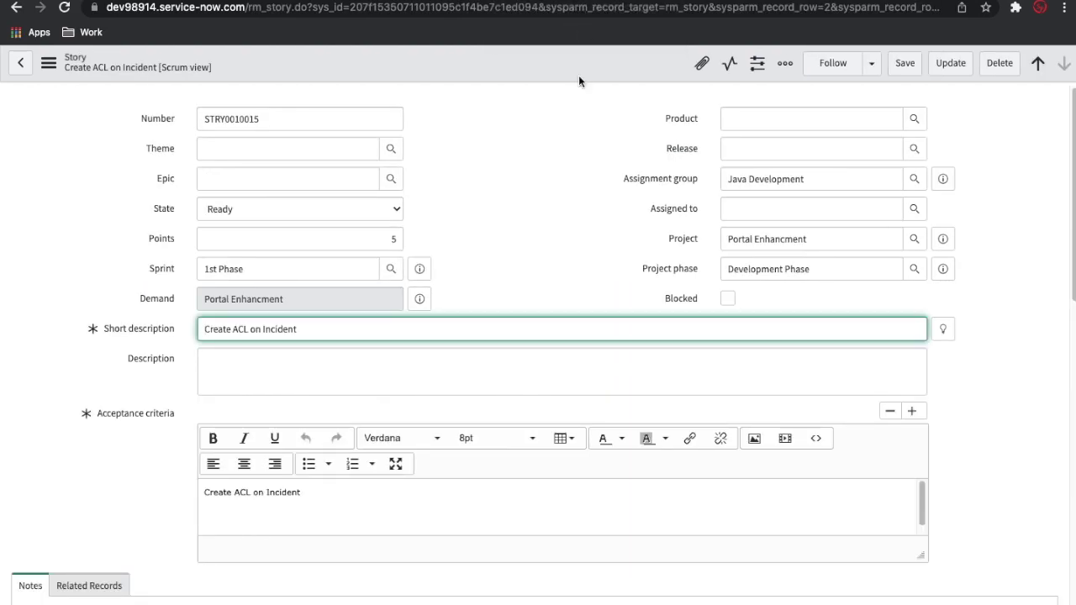
scroll(564, 258, "down", 10)
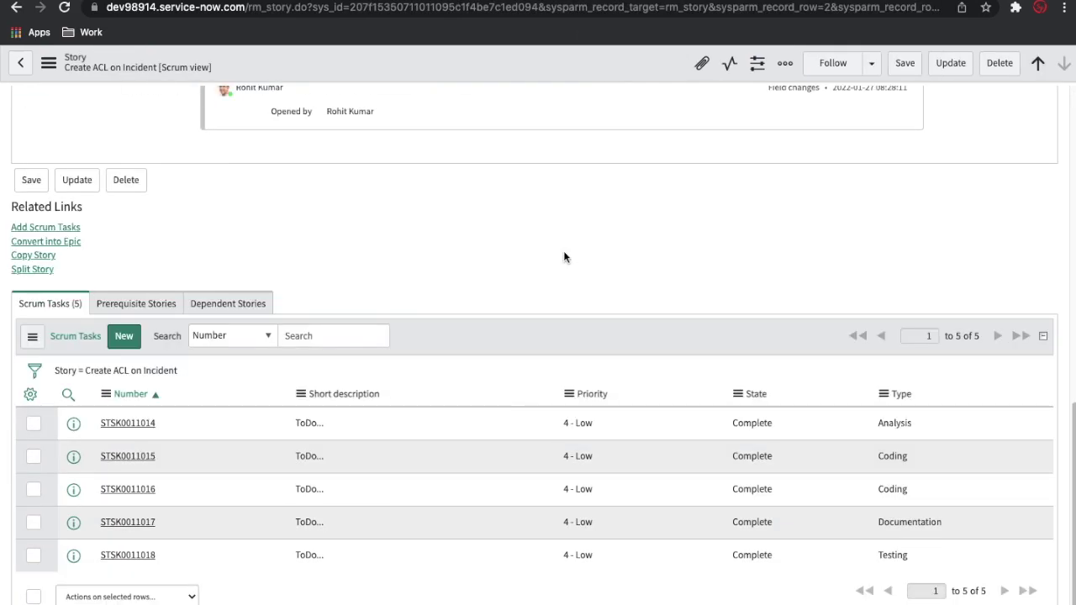
scroll(563, 257, "up", 10)
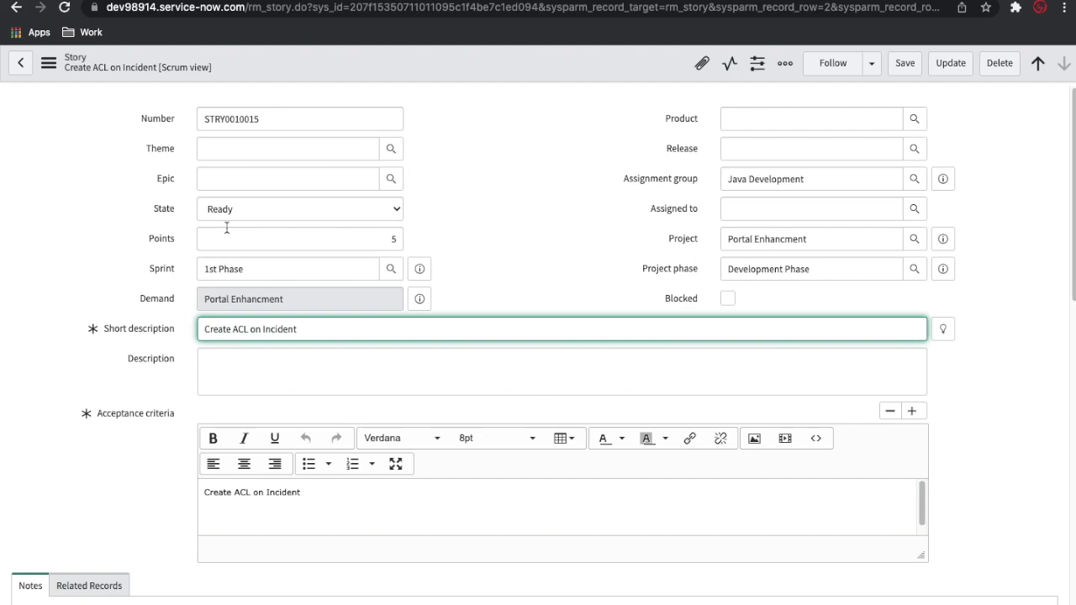
scroll(413, 376, "down", 10)
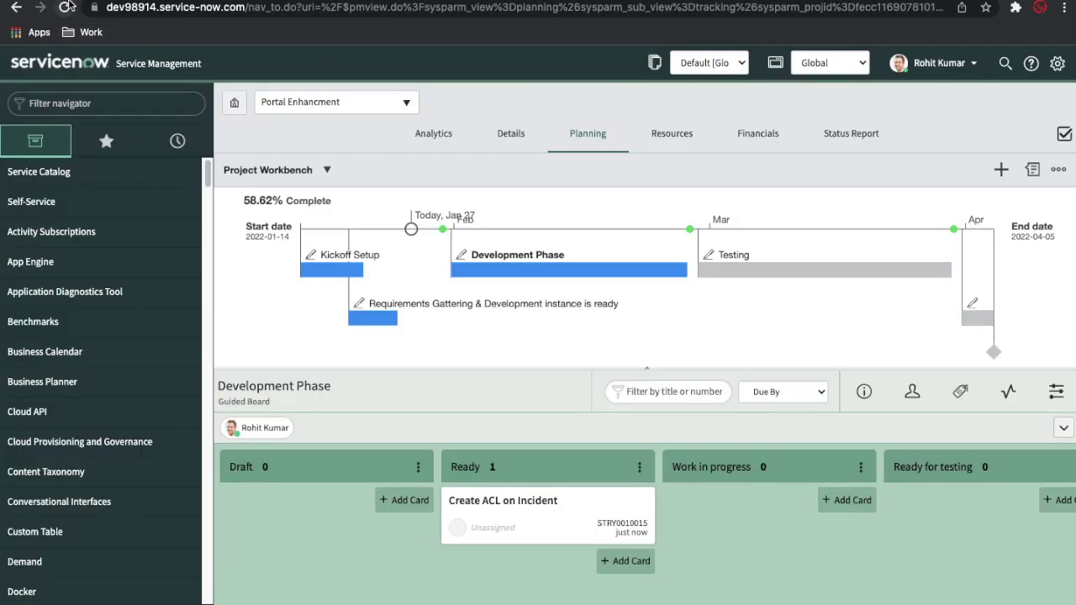
- Refresh the Portal Enhancment project workbench and move the Create ACL on Incident card from Ready to Work in progress
left_click(66, 9)
left_click_drag(542, 525, 777, 538)
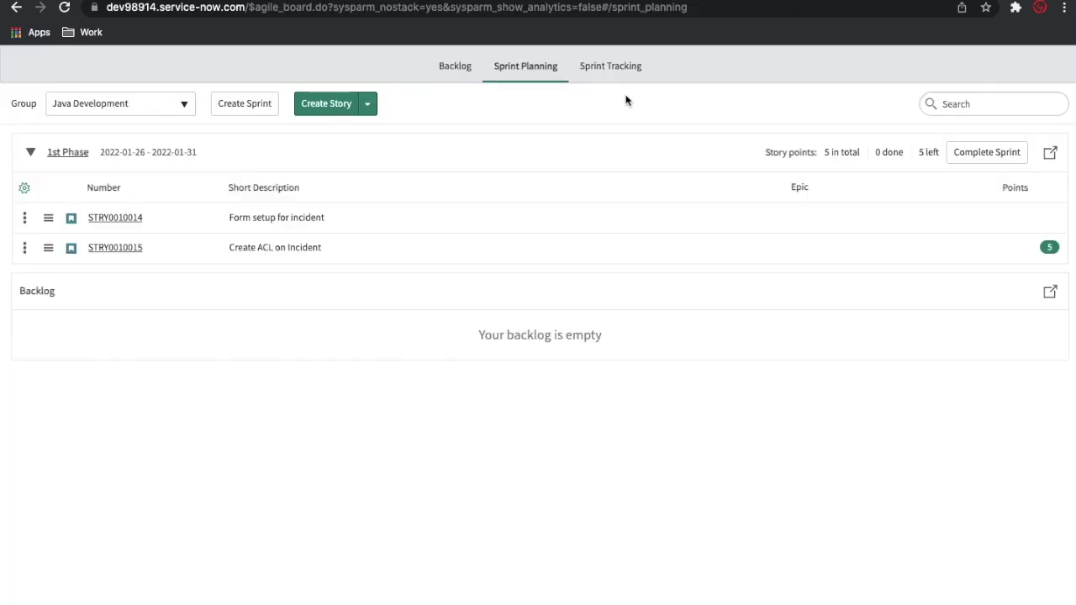
- Refresh the Java Development group's sprint planning board and complete the 1st Phase sprint
left_click(64, 8)
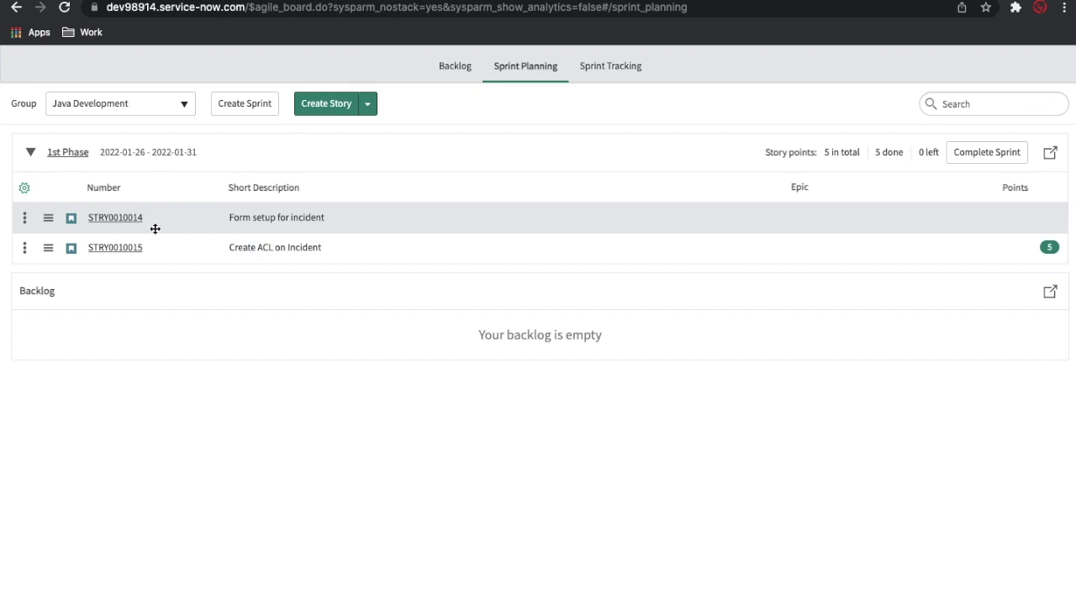
left_click(978, 158)
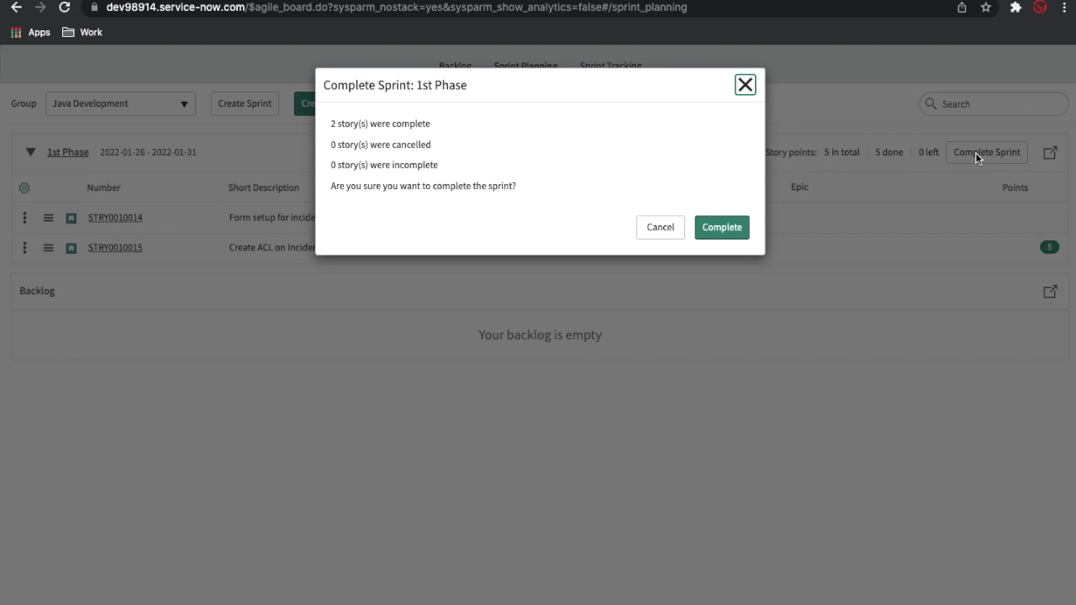
left_click(712, 231)
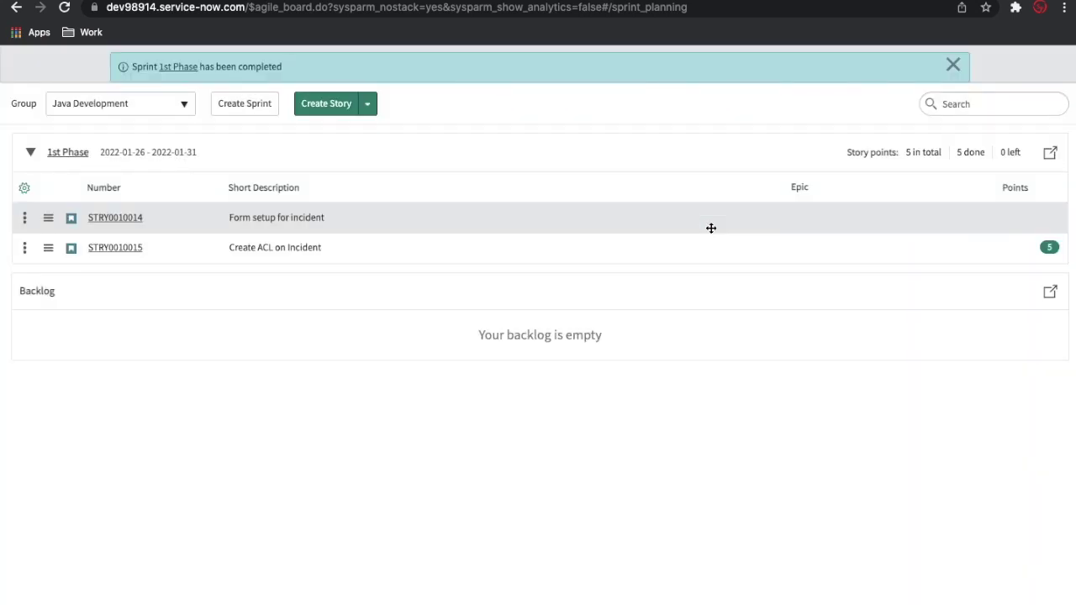